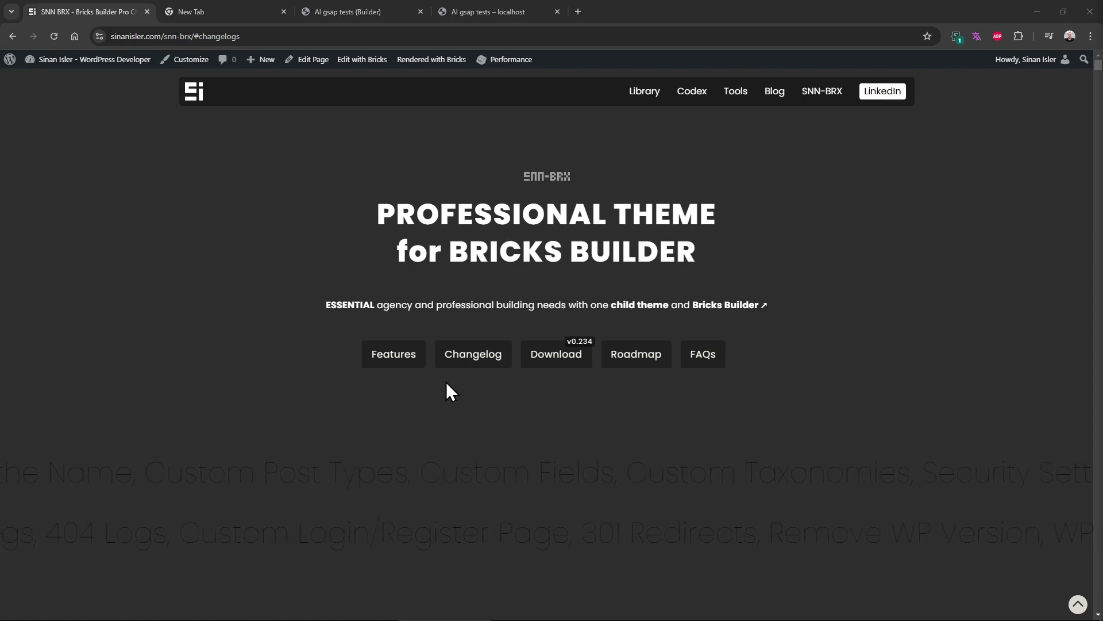
Read the version 0.232 release notes in the SNN-BRX changelog, and return to the page's introduction
{"action": "left_click", "coordinate": [460, 363]}
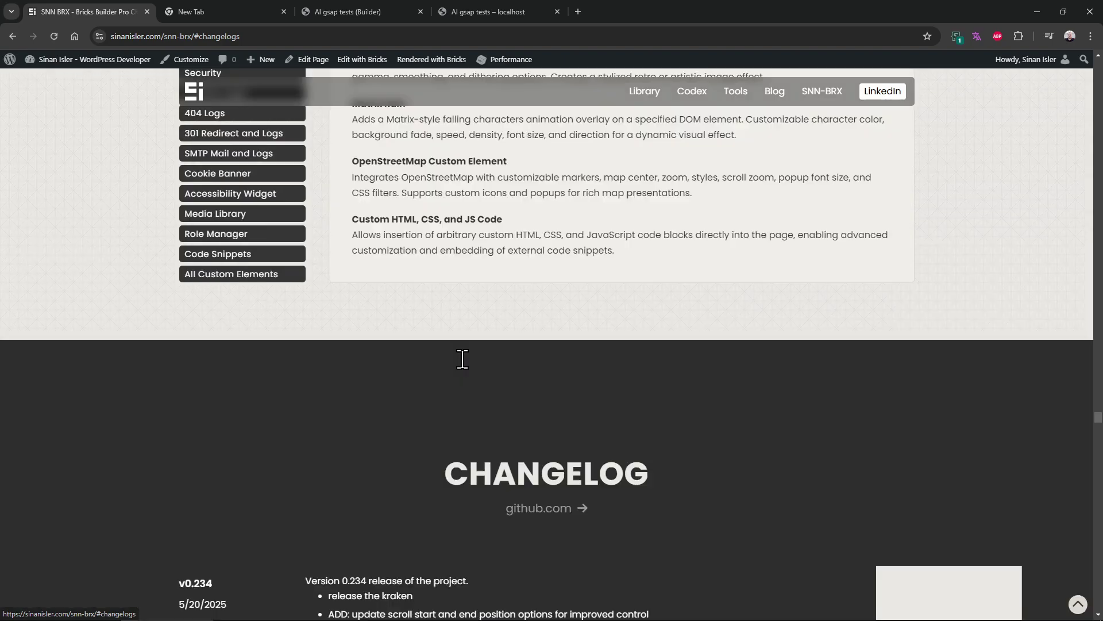
{"action": "scroll", "coordinate": [462, 359], "scroll_direction": "down", "scroll_amount": 15}
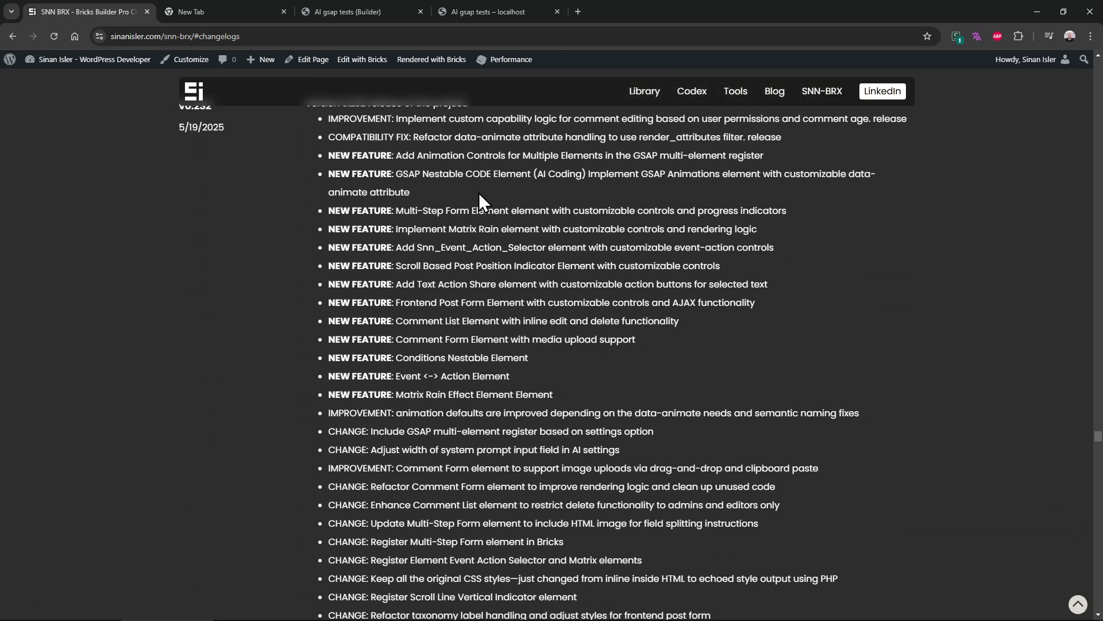
{"action": "scroll", "coordinate": [428, 332], "scroll_direction": "up", "scroll_amount": 2}
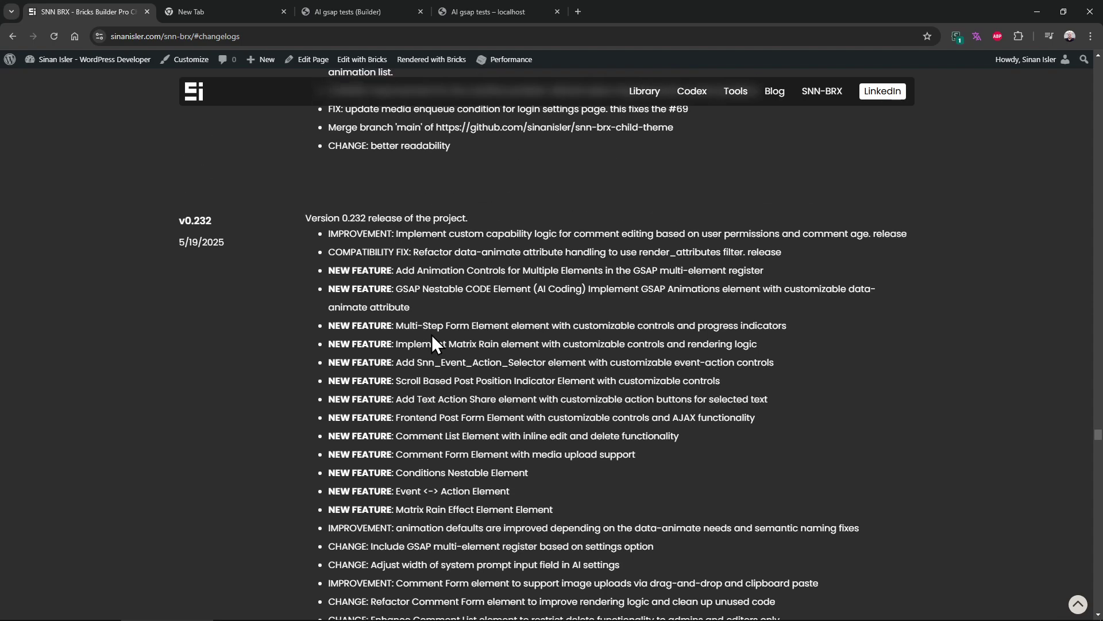
{"action": "key", "text": "Home"}
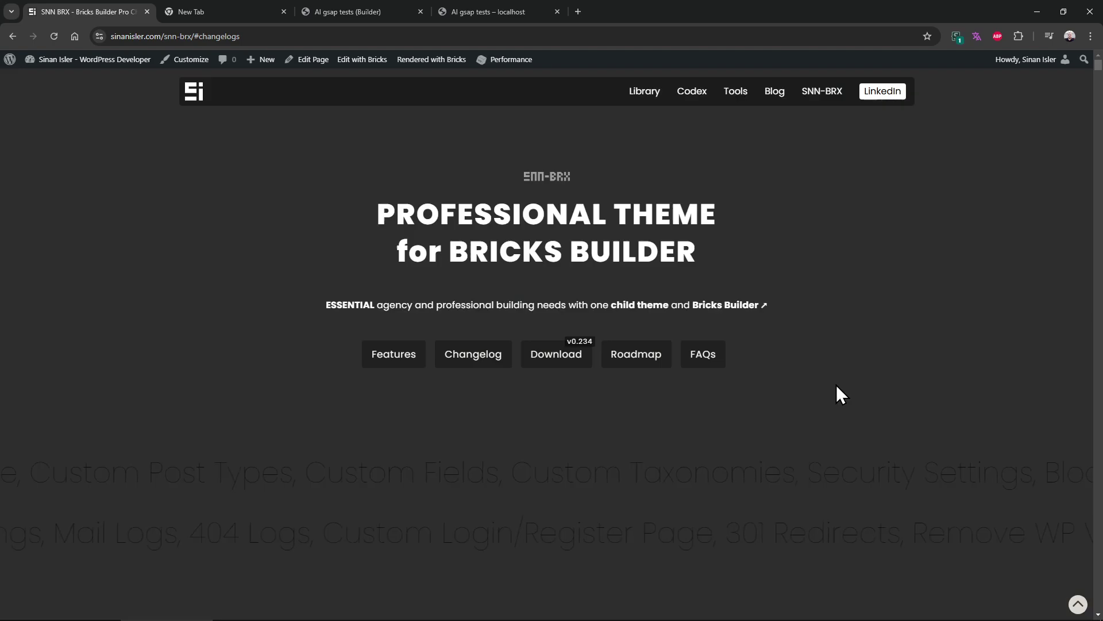
Open the GSAP Animations feature section and look through its list of available animations, including the Cube Rotate, Blur and Focus types
{"action": "left_click", "coordinate": [396, 358]}
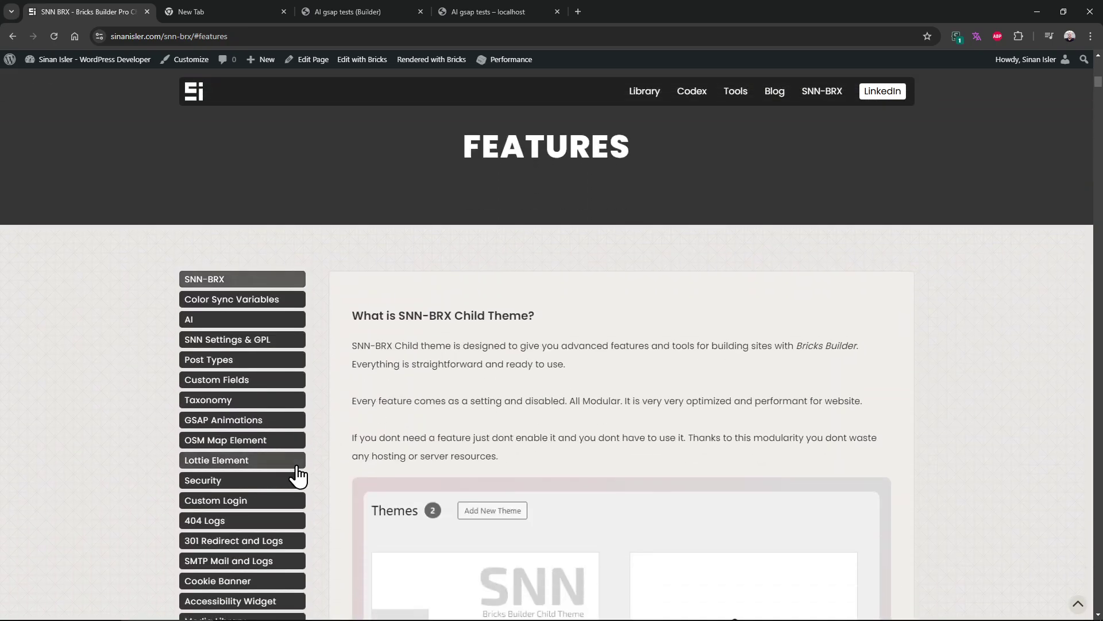
{"action": "left_click", "coordinate": [276, 423]}
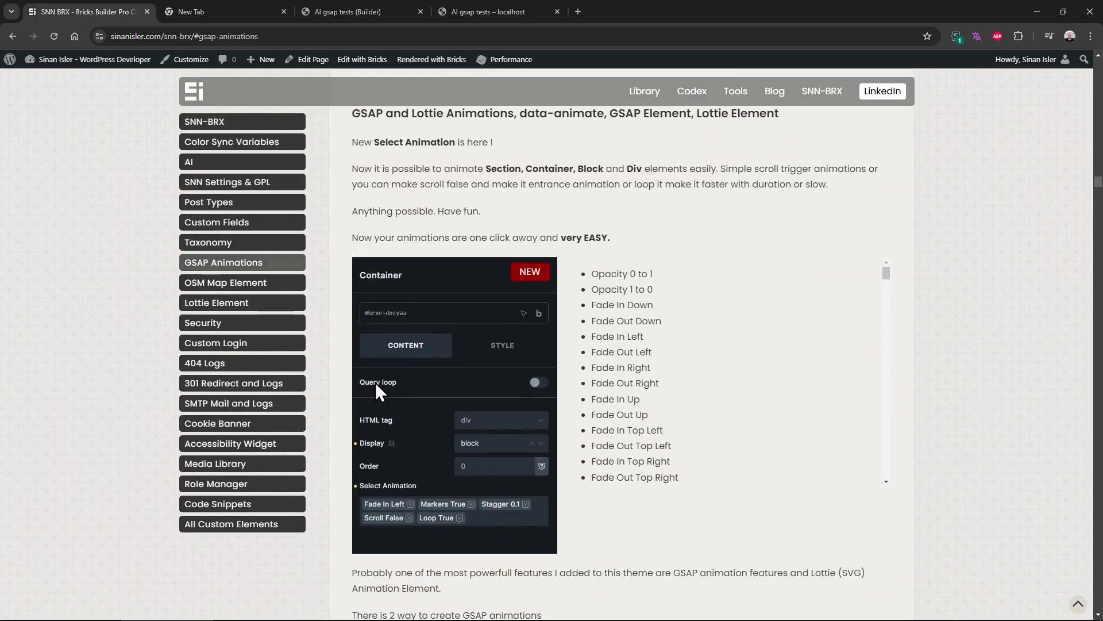
{"action": "left_click_drag", "start_coordinate": [888, 332], "coordinate": [875, 372]}
{"action": "left_click_drag", "start_coordinate": [634, 366], "coordinate": [636, 481]}
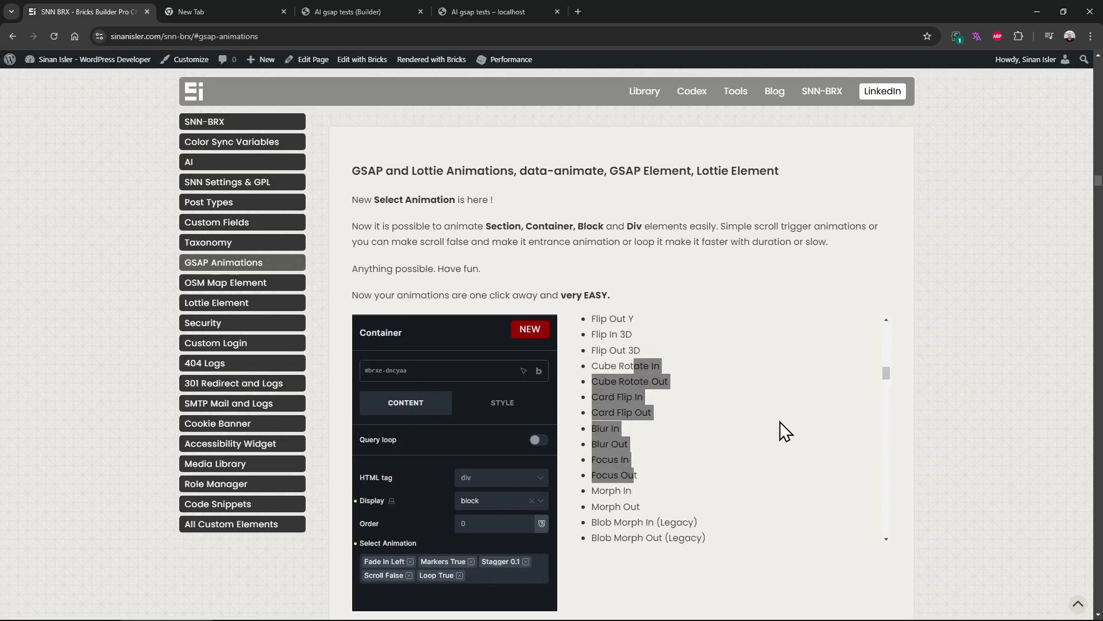
{"action": "left_click_drag", "start_coordinate": [640, 381], "coordinate": [652, 489]}
{"action": "left_click_drag", "start_coordinate": [888, 376], "coordinate": [884, 327]}
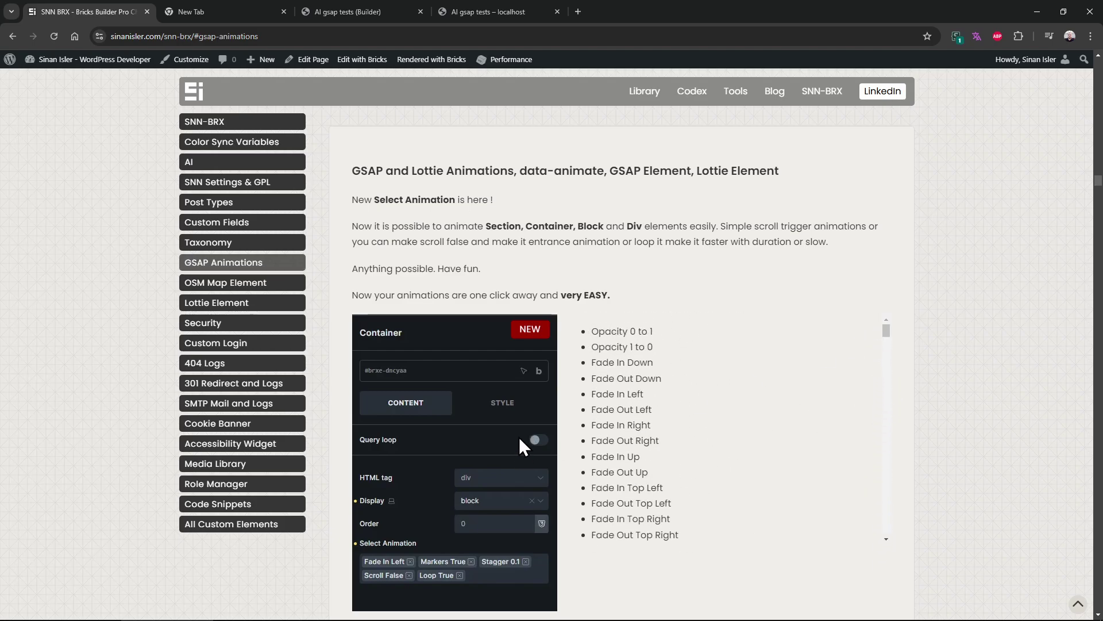
Examine the start position, Scroll, Loop, Stagger and Duration options in the GSAP animation list
{"action": "scroll", "coordinate": [519, 436], "scroll_direction": "down", "scroll_amount": 2}
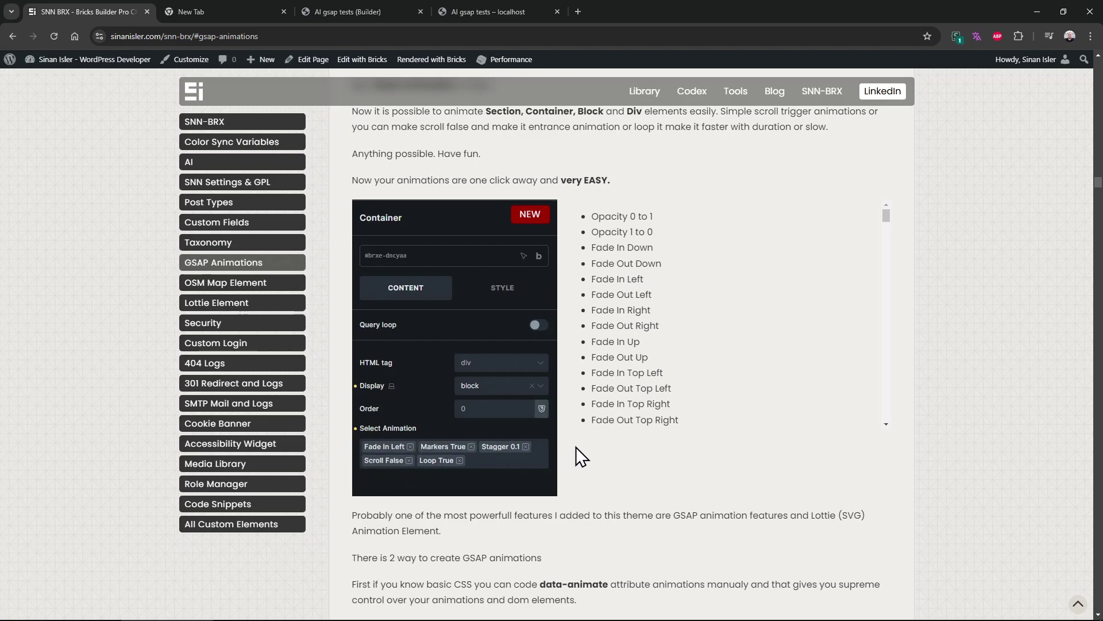
{"action": "scroll", "coordinate": [577, 447], "scroll_direction": "up", "scroll_amount": 1}
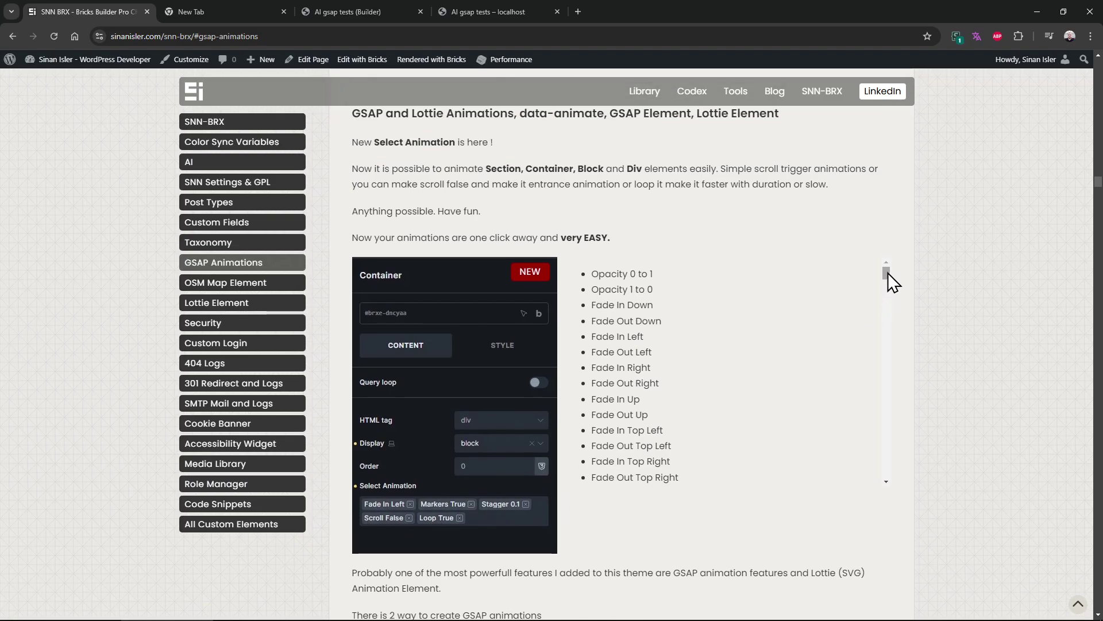
{"action": "left_click_drag", "start_coordinate": [888, 273], "coordinate": [888, 440]}
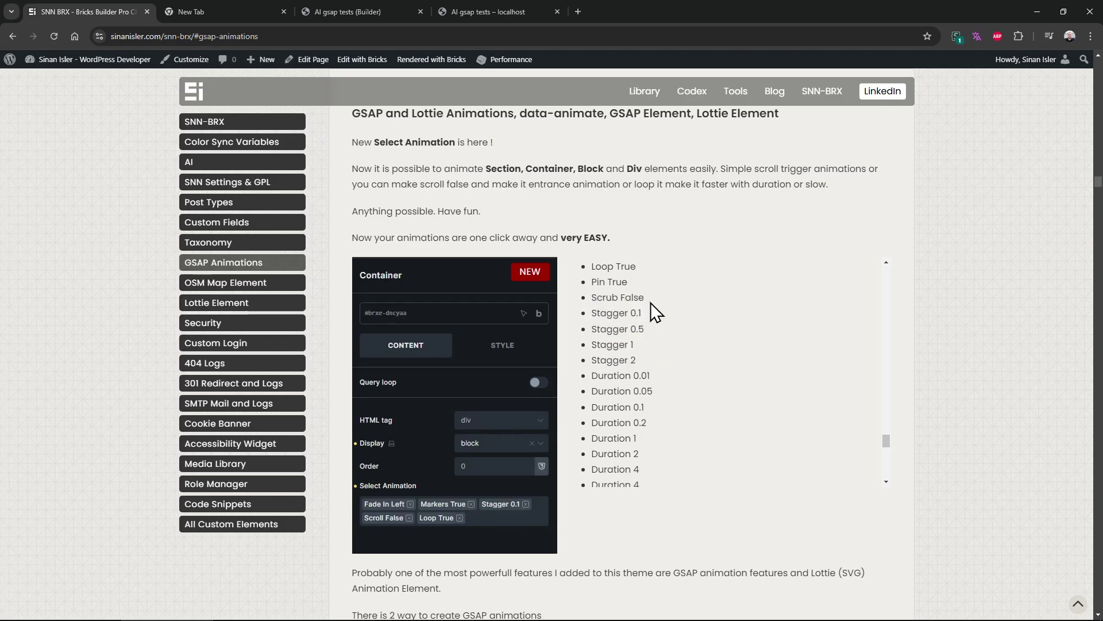
{"action": "scroll", "coordinate": [661, 339], "scroll_direction": "up", "scroll_amount": 1}
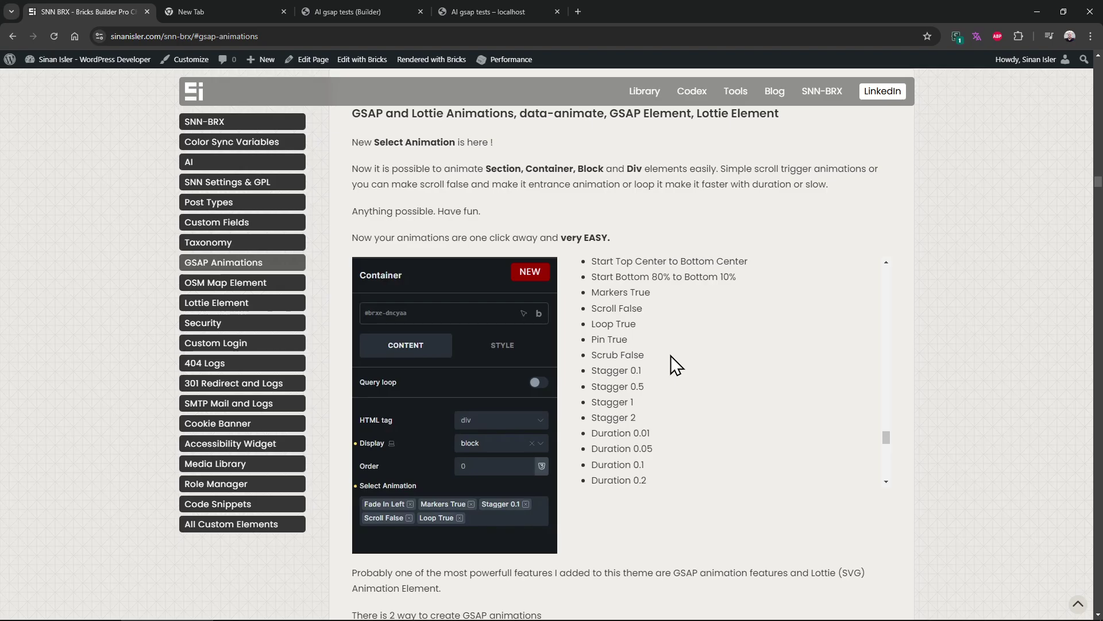
{"action": "scroll", "coordinate": [590, 351], "scroll_direction": "up", "scroll_amount": 1}
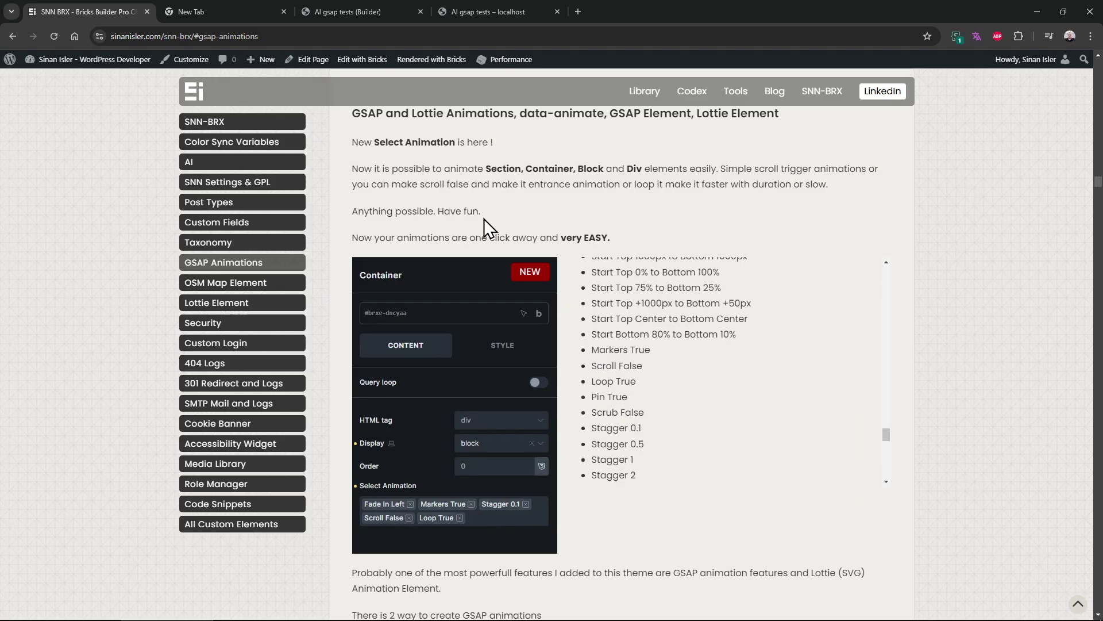
Switch to the AI gsap tests builder page and select the Container that holds the five buttons
{"action": "left_click", "coordinate": [362, 8]}
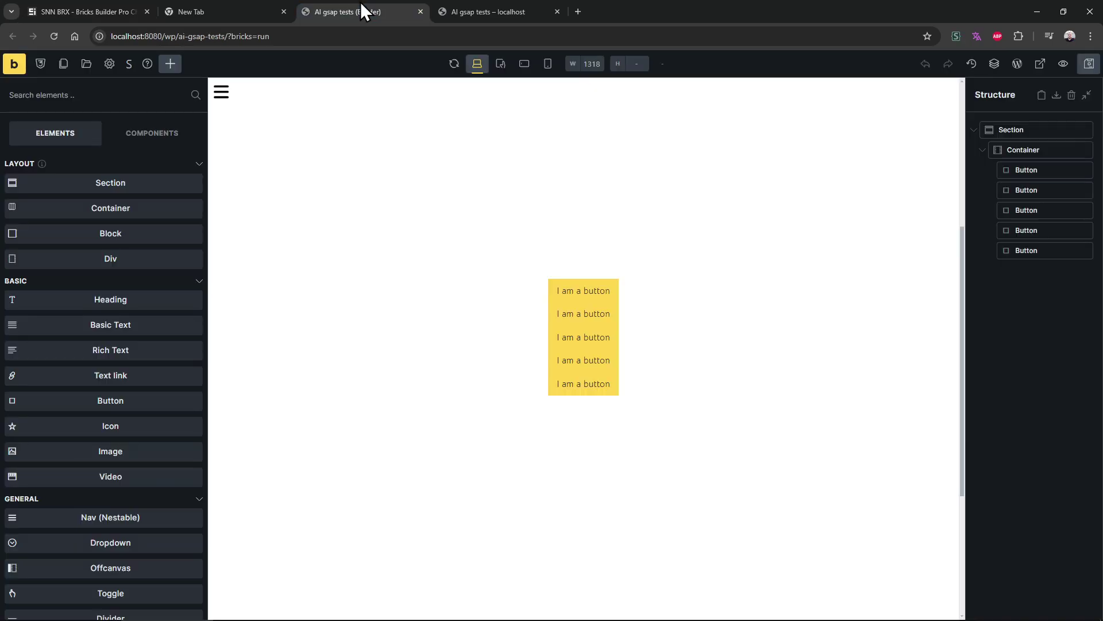
{"action": "left_click", "coordinate": [1062, 153]}
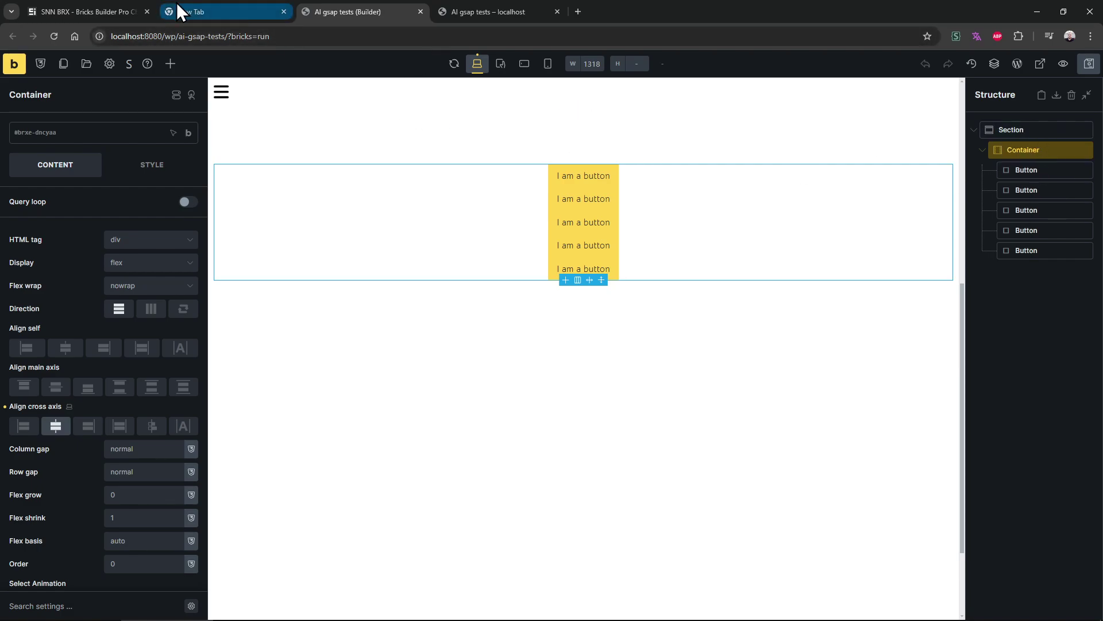
Return to the SNN-BRX documentation and reread which element types Select Animation supports
{"action": "left_click", "coordinate": [86, 12]}
{"action": "scroll", "coordinate": [380, 277], "scroll_direction": "up", "scroll_amount": 1}
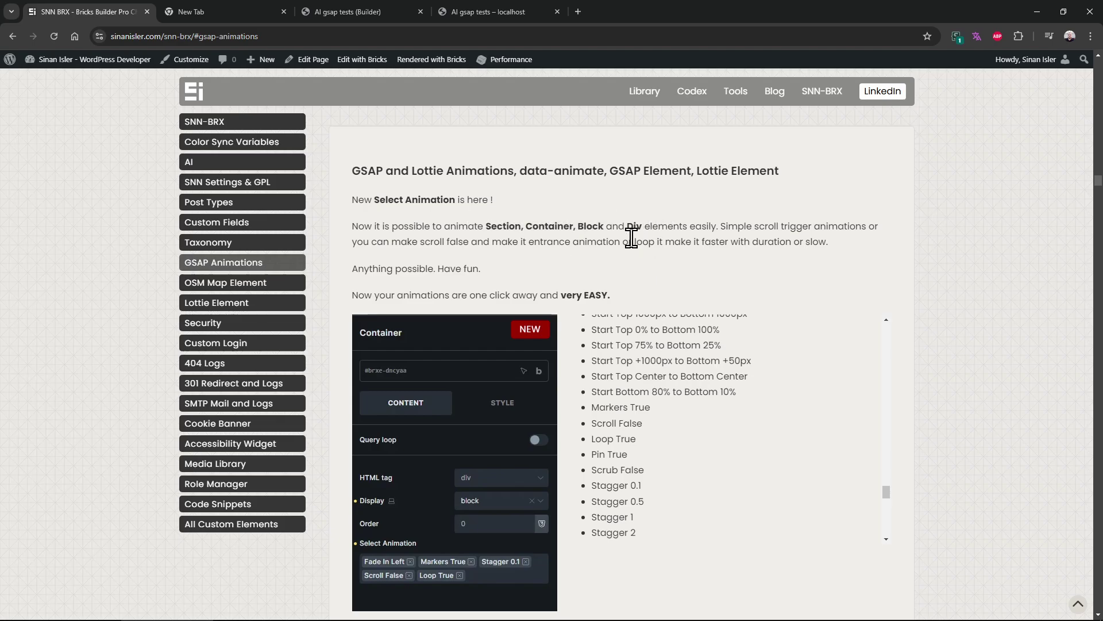
{"action": "scroll", "coordinate": [526, 266], "scroll_direction": "down", "scroll_amount": 3}
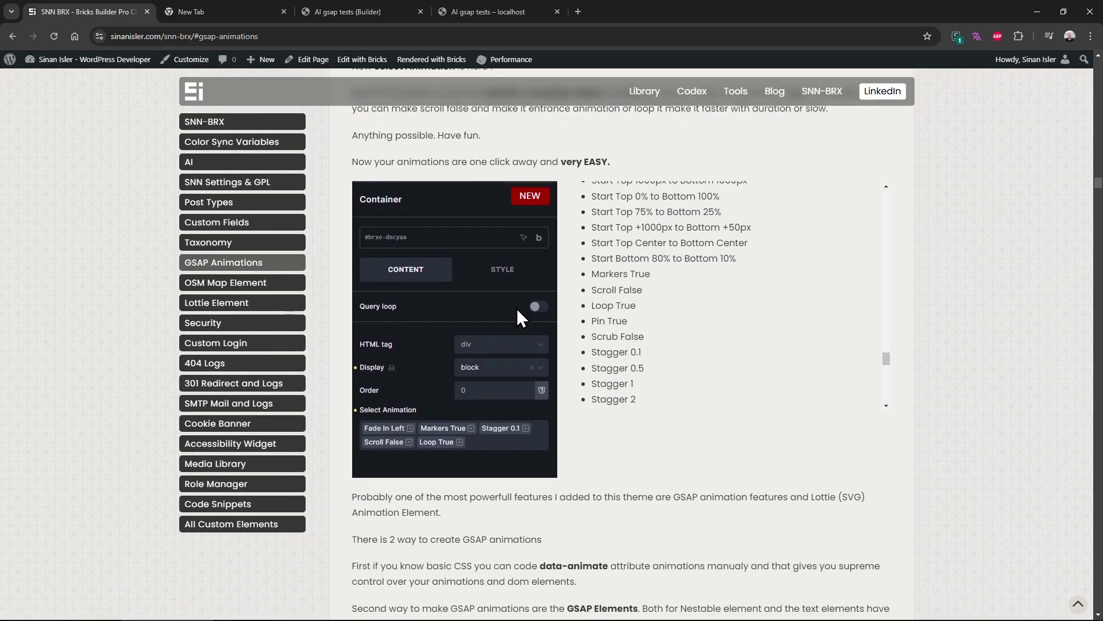
{"action": "scroll", "coordinate": [516, 307], "scroll_direction": "up", "scroll_amount": 2}
Set the container's Select Animation to Slide In Left in the builder, and view the result on the AI gsap tests front-end page
{"action": "left_click", "coordinate": [374, 10]}
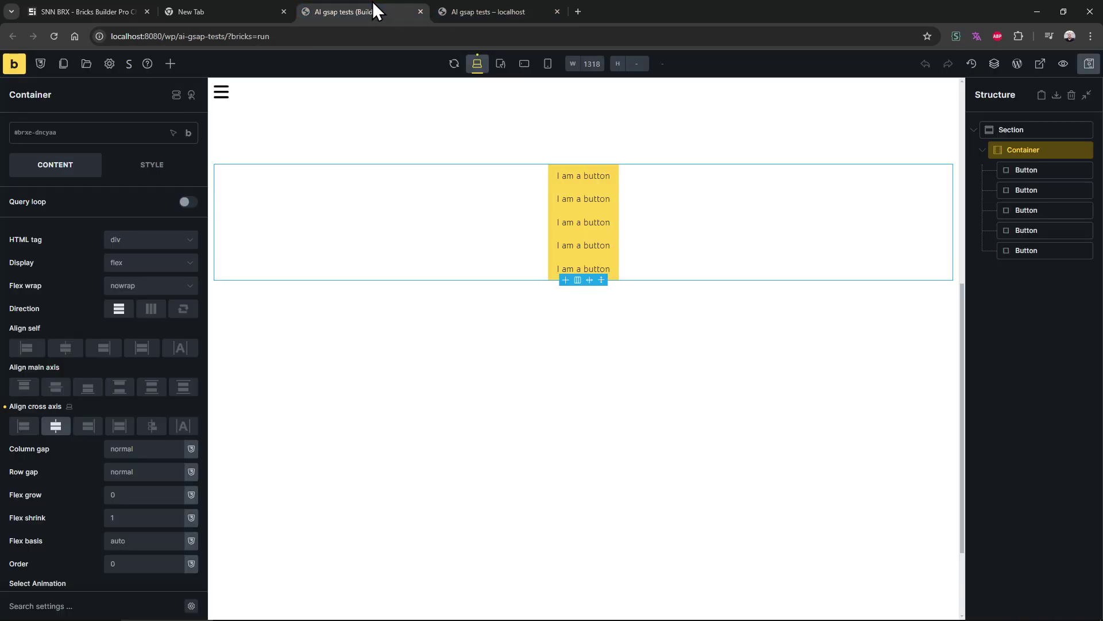
{"action": "scroll", "coordinate": [105, 499], "scroll_direction": "down", "scroll_amount": 2}
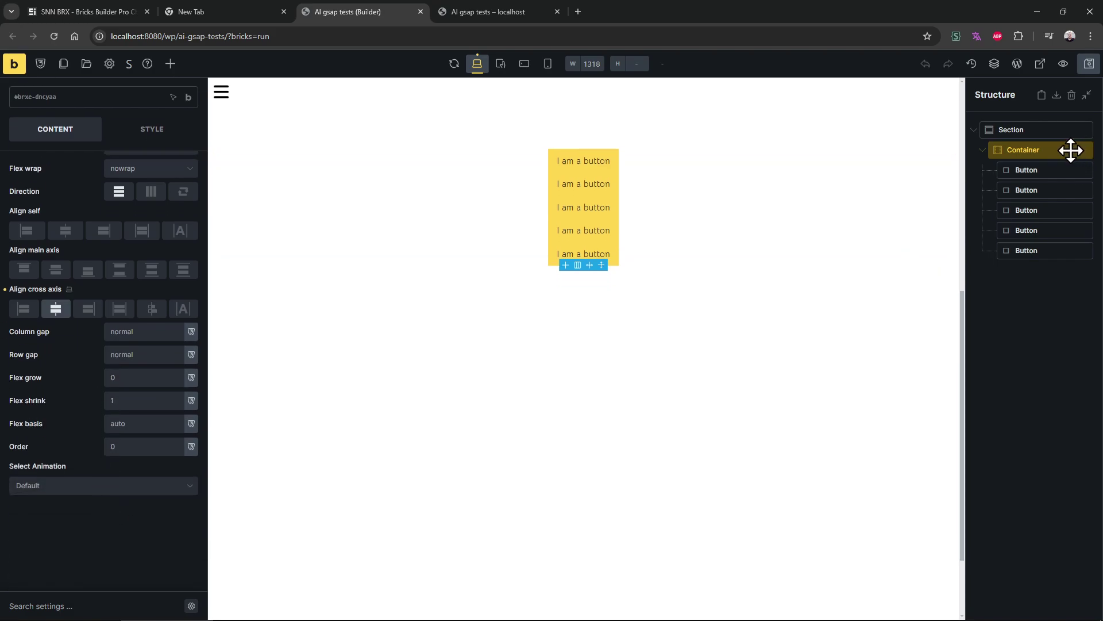
{"action": "left_click", "coordinate": [116, 487]}
{"action": "type", "text": "slide"}
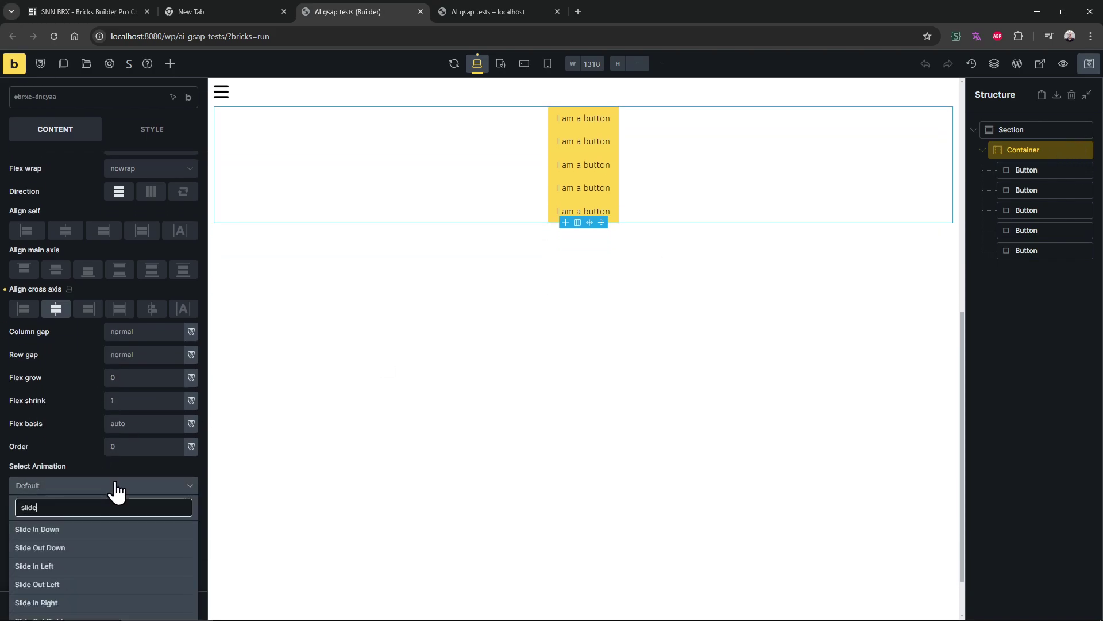
{"action": "left_click", "coordinate": [101, 567]}
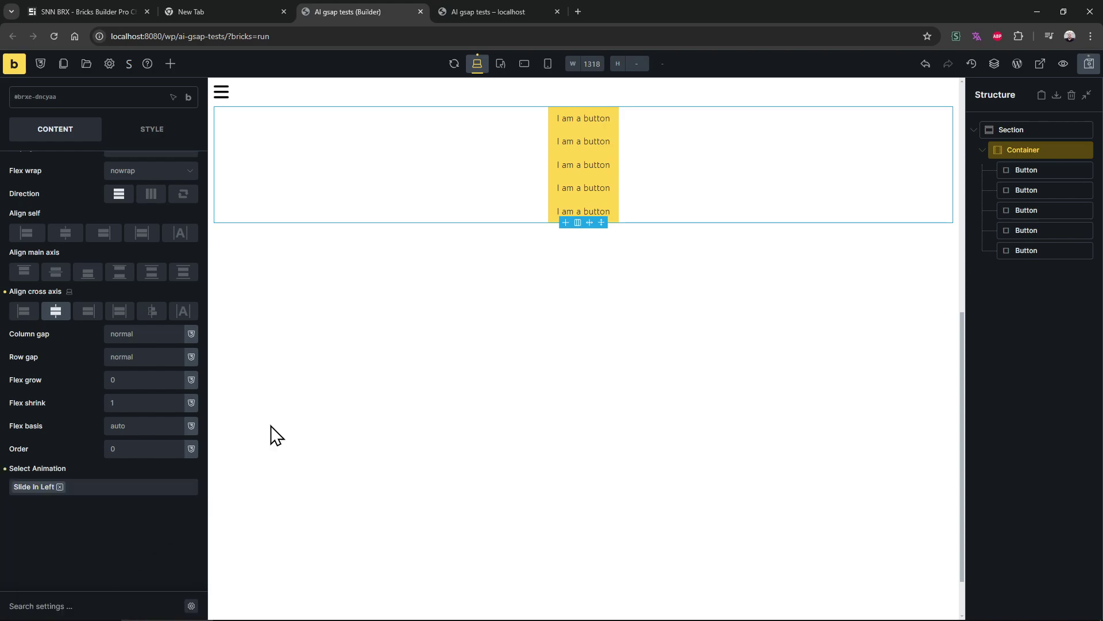
{"action": "left_click", "coordinate": [474, 8]}
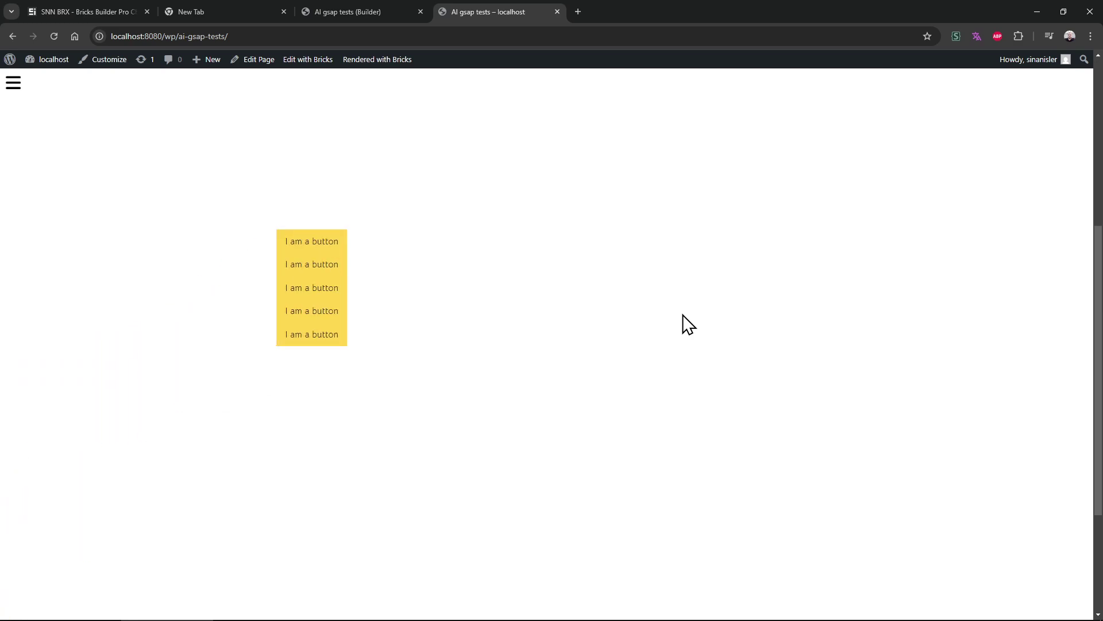
Add the Scroll False option to the container's animation in the builder and save the page
{"action": "left_click", "coordinate": [394, 11]}
{"action": "left_click", "coordinate": [123, 491]}
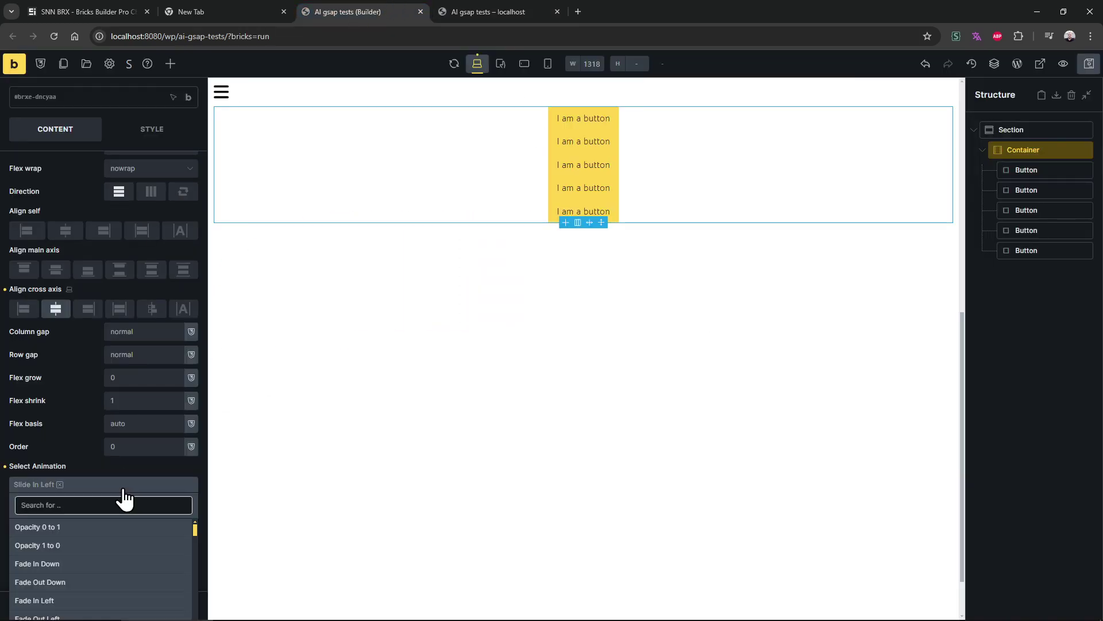
{"action": "type", "text": "fal"}
{"action": "left_click", "coordinate": [89, 530]}
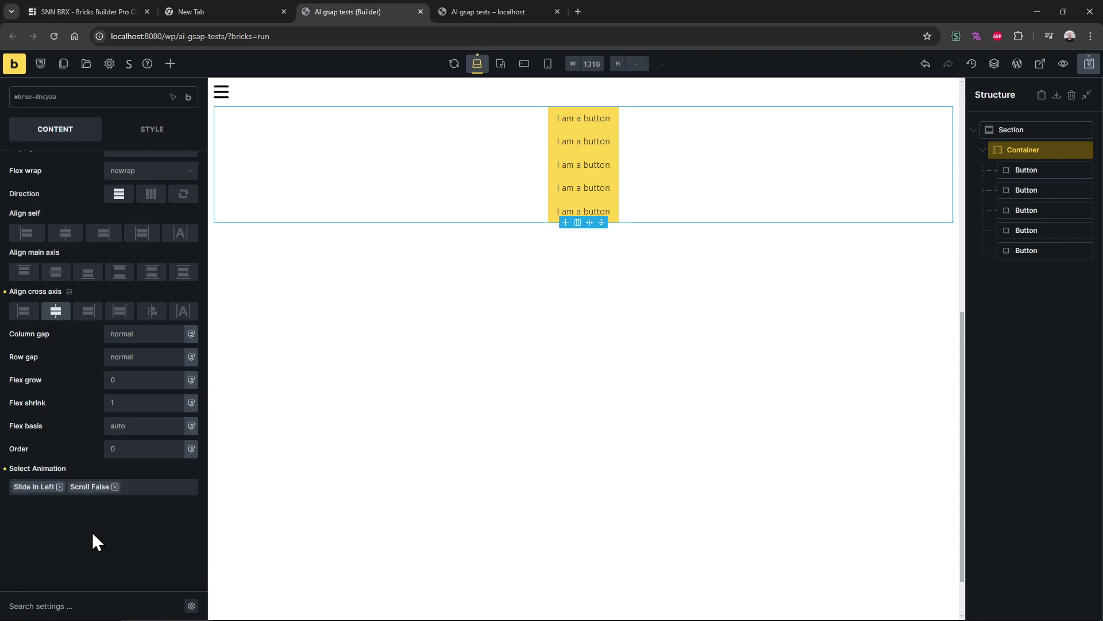
{"action": "key", "text": "ctrl+s"}
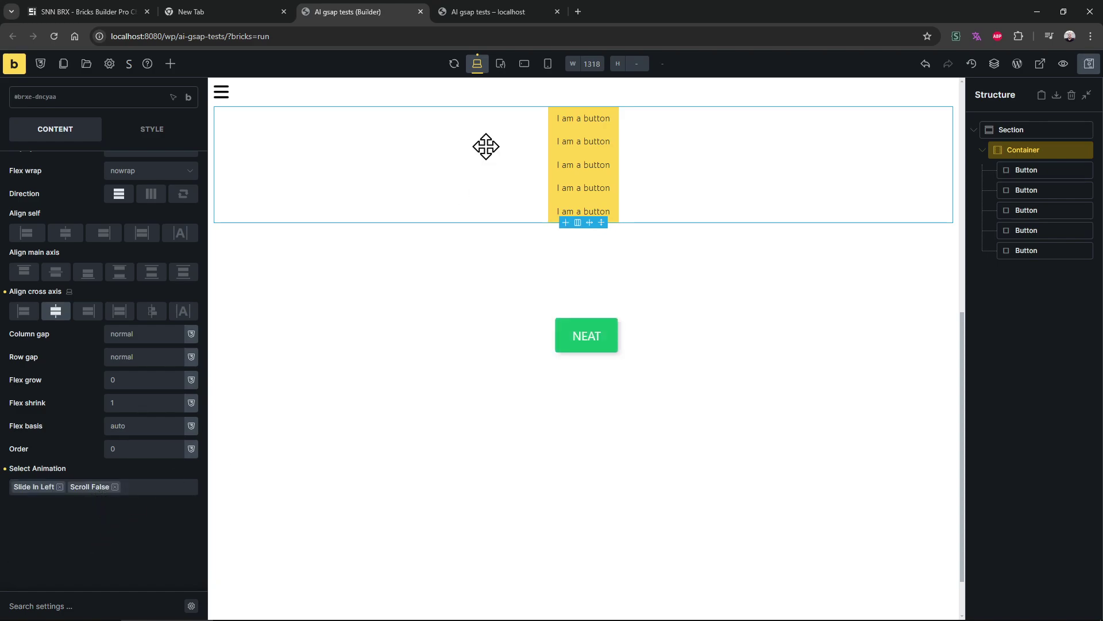
Reload the AI gsap tests front-end page to replay the buttons' entrance animation
{"action": "key", "text": "ctrl+Tab"}
{"action": "key", "text": "F5"}
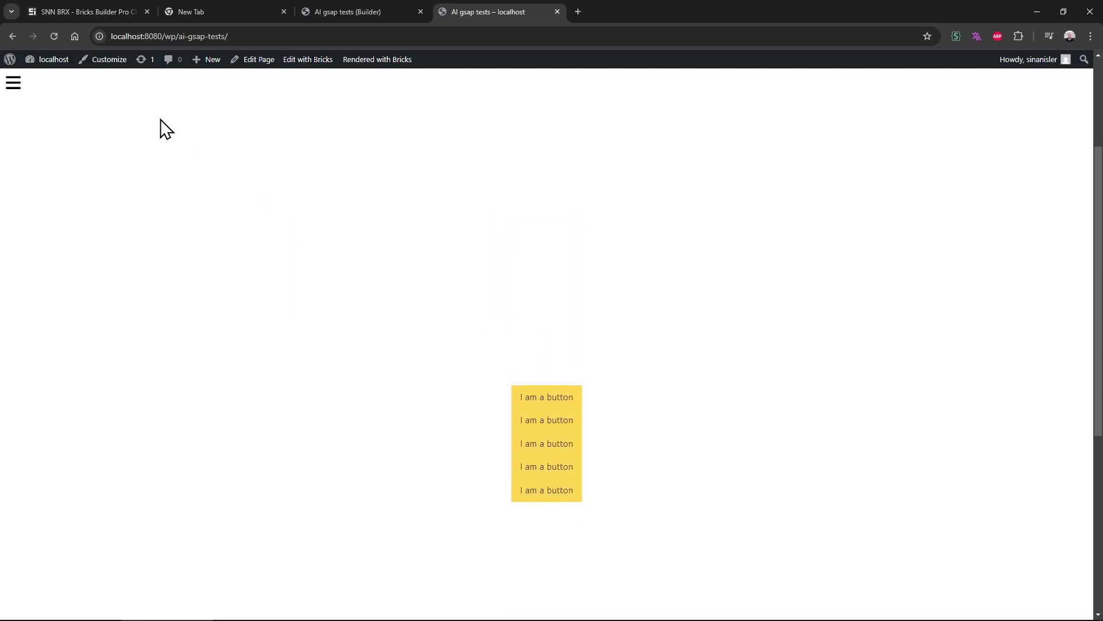
{"action": "left_click", "coordinate": [55, 36]}
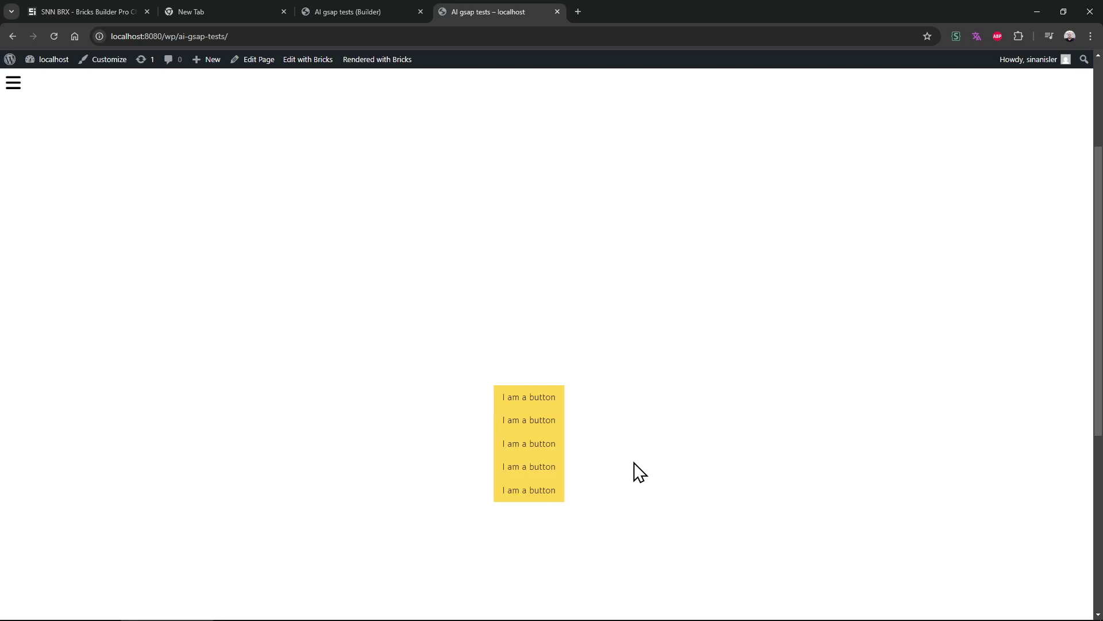
Add the Loop True option to the container's animation in the builder, and view the looping buttons on the front-end page
{"action": "left_click", "coordinate": [362, 12]}
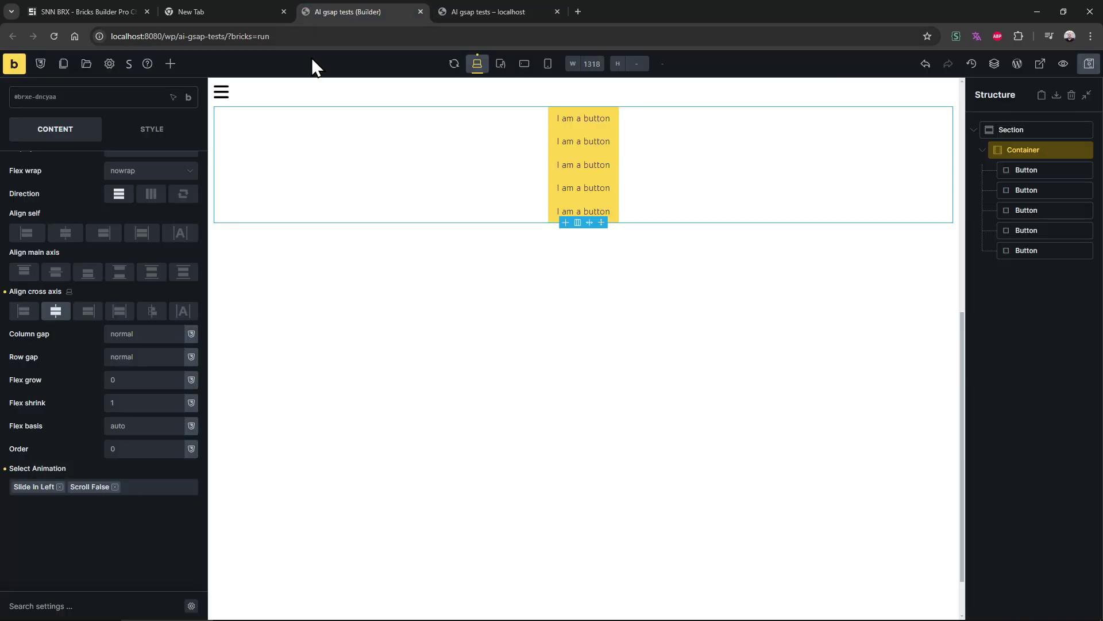
{"action": "left_click", "coordinate": [147, 494]}
{"action": "type", "text": "lse Loop"}
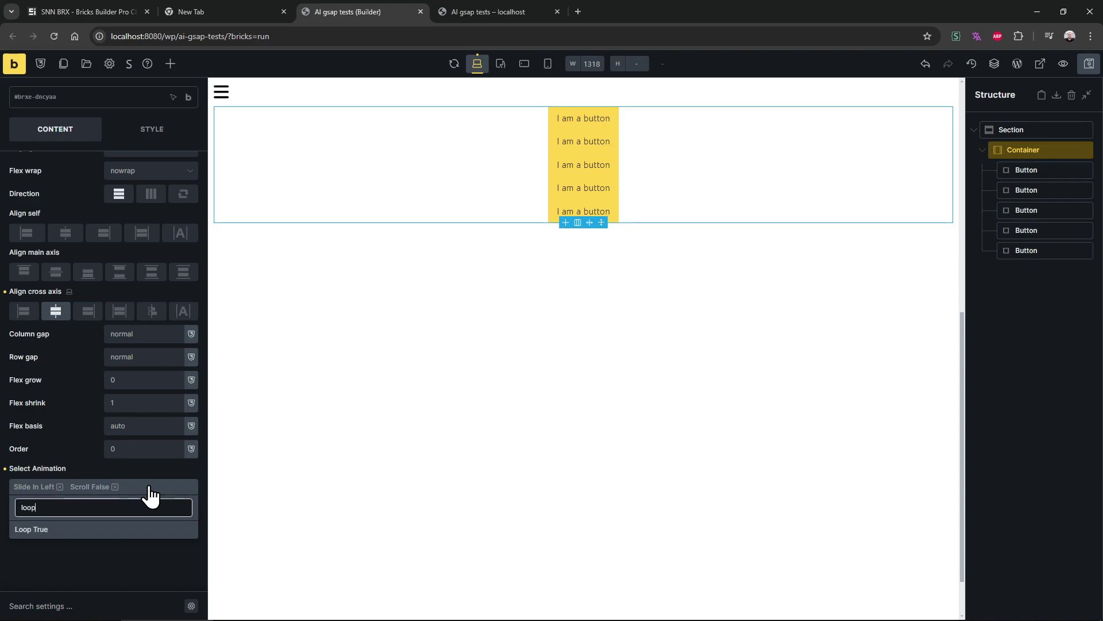
{"action": "left_click", "coordinate": [94, 533]}
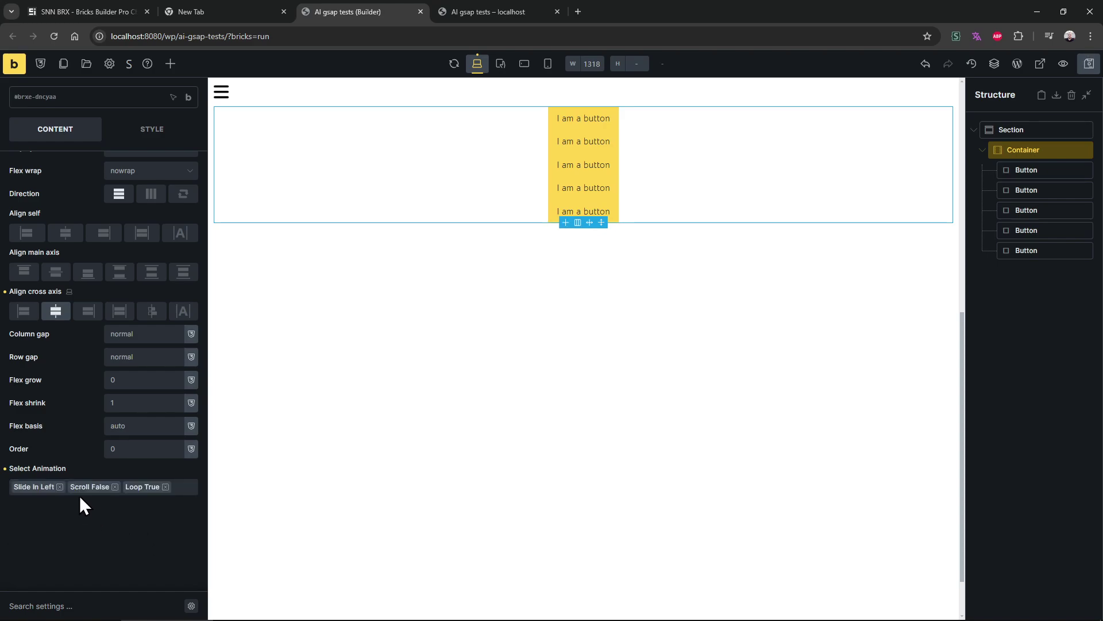
{"action": "left_click", "coordinate": [468, 11]}
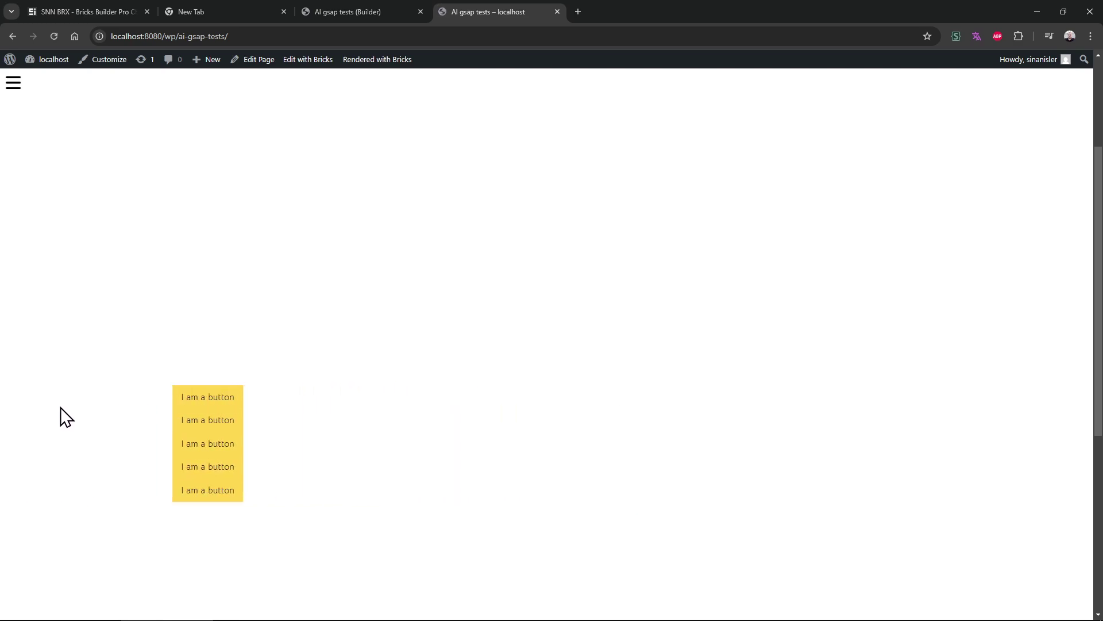
Try the Duration 0.01 option on the container's looping animation, and remove it after viewing the front-end page
{"action": "left_click", "coordinate": [382, 10]}
{"action": "left_click", "coordinate": [178, 490]}
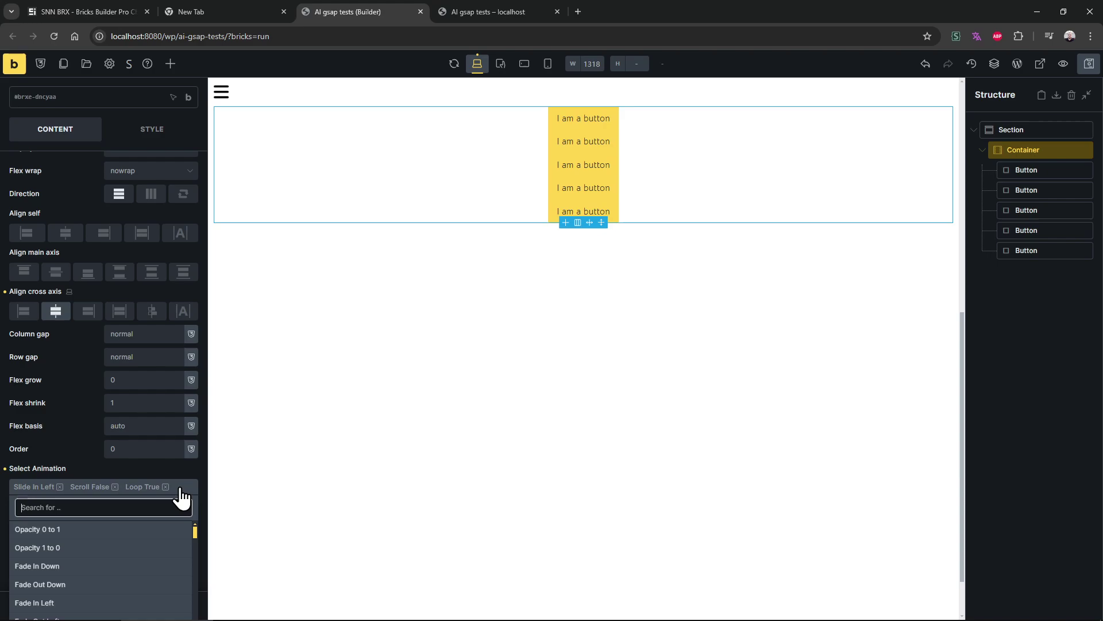
{"action": "type", "text": "dura"}
{"action": "left_click", "coordinate": [111, 529]}
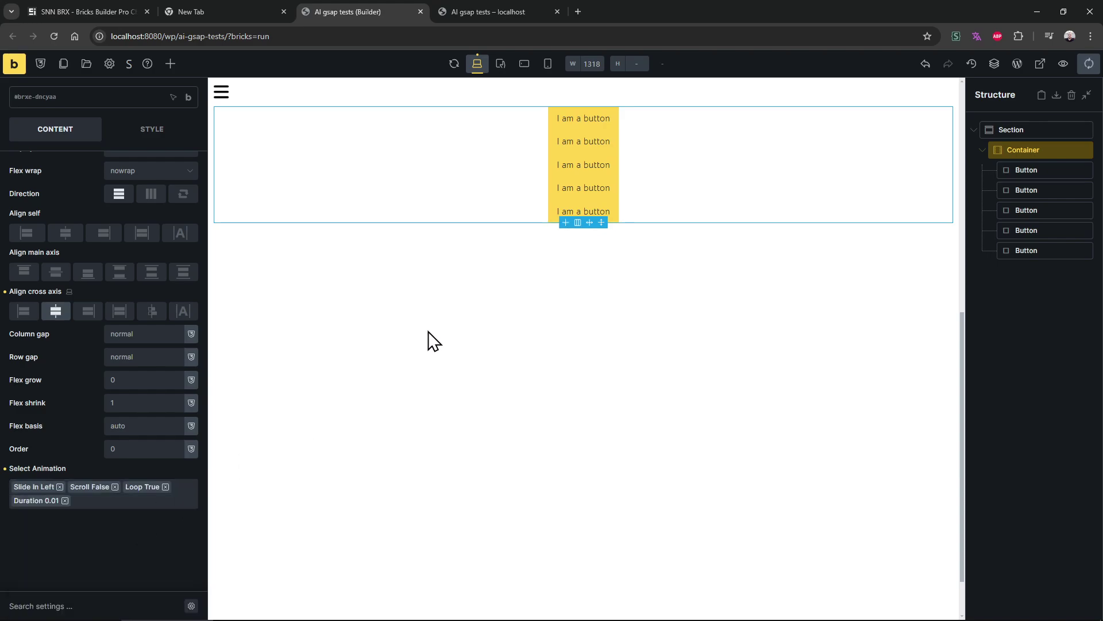
{"action": "left_click", "coordinate": [540, 12]}
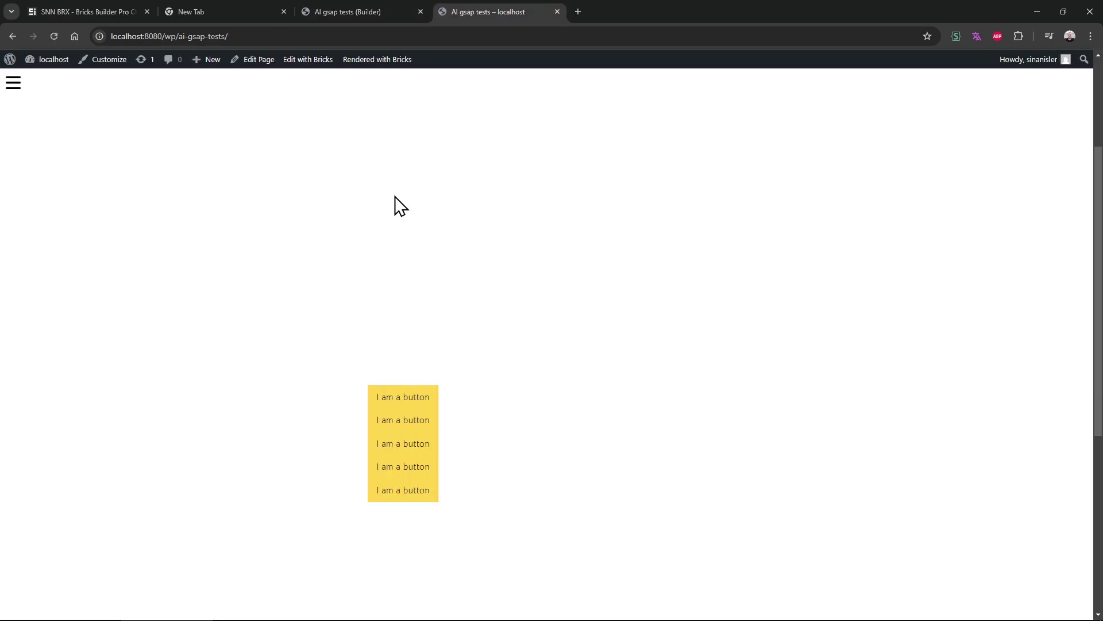
{"action": "key", "text": "ctrl+shift+Tab"}
{"action": "left_click", "coordinate": [65, 501]}
Try the Duration 4 option on the container's looping animation, view it on the front-end page, and remove the option
{"action": "left_click", "coordinate": [179, 495]}
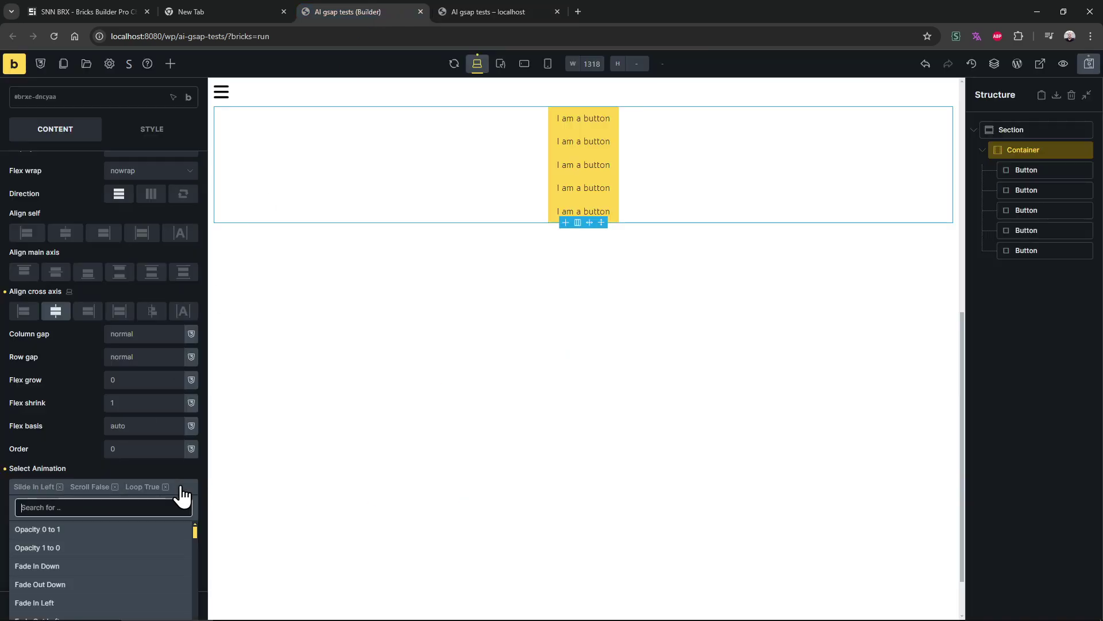
{"action": "type", "text": "dura"}
{"action": "scroll", "coordinate": [115, 552], "scroll_direction": "down", "scroll_amount": 1}
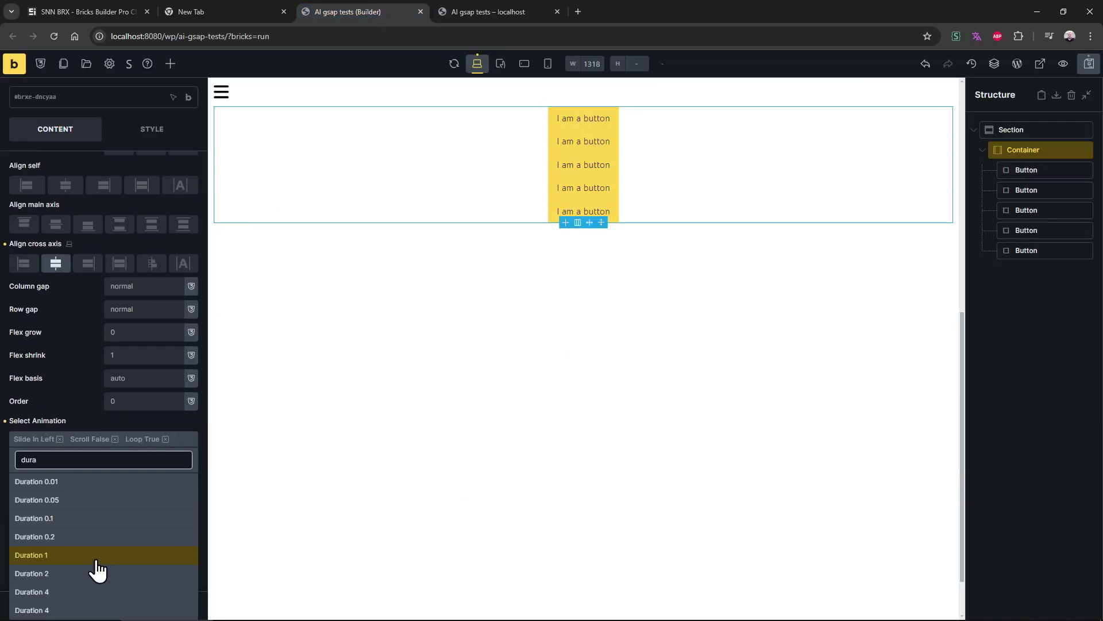
{"action": "left_click", "coordinate": [79, 611]}
{"action": "left_click", "coordinate": [499, 12]}
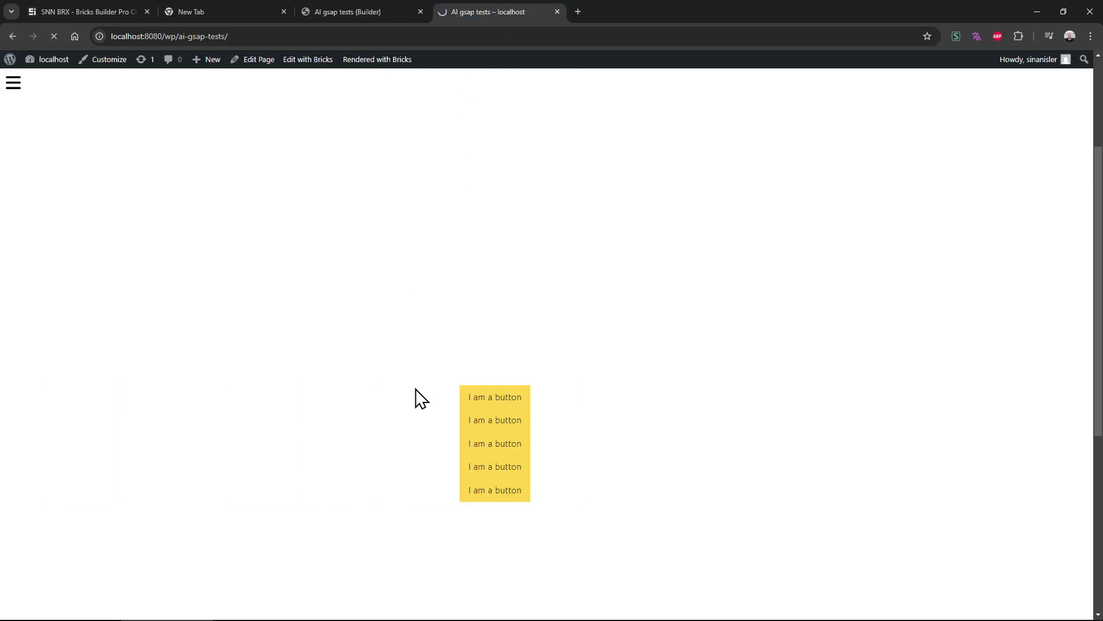
{"action": "left_click", "coordinate": [369, 10]}
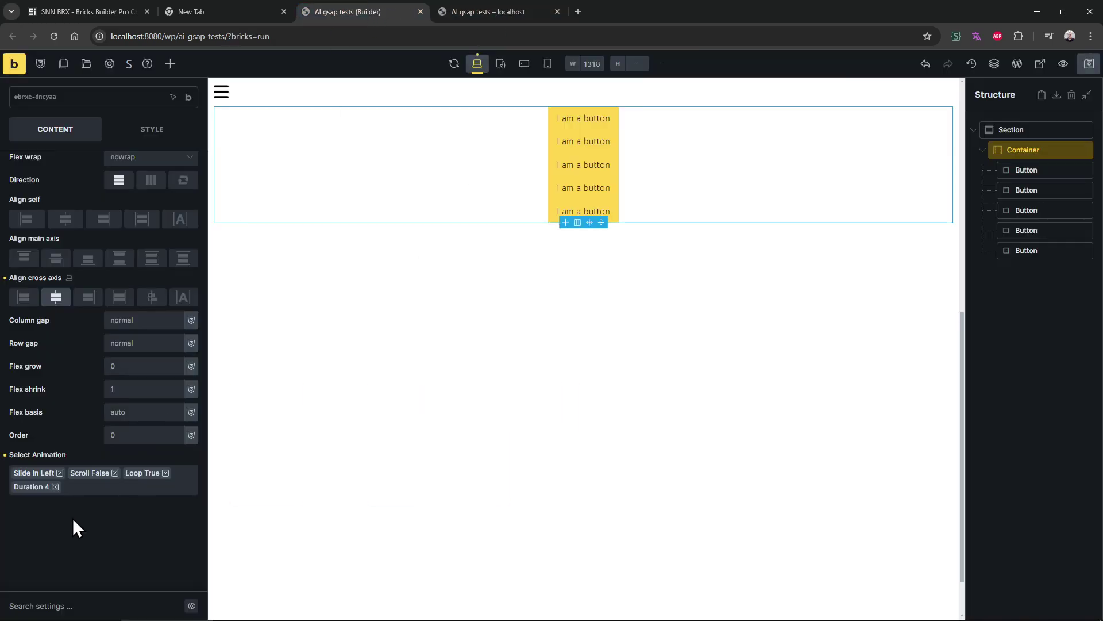
{"action": "left_click", "coordinate": [55, 487]}
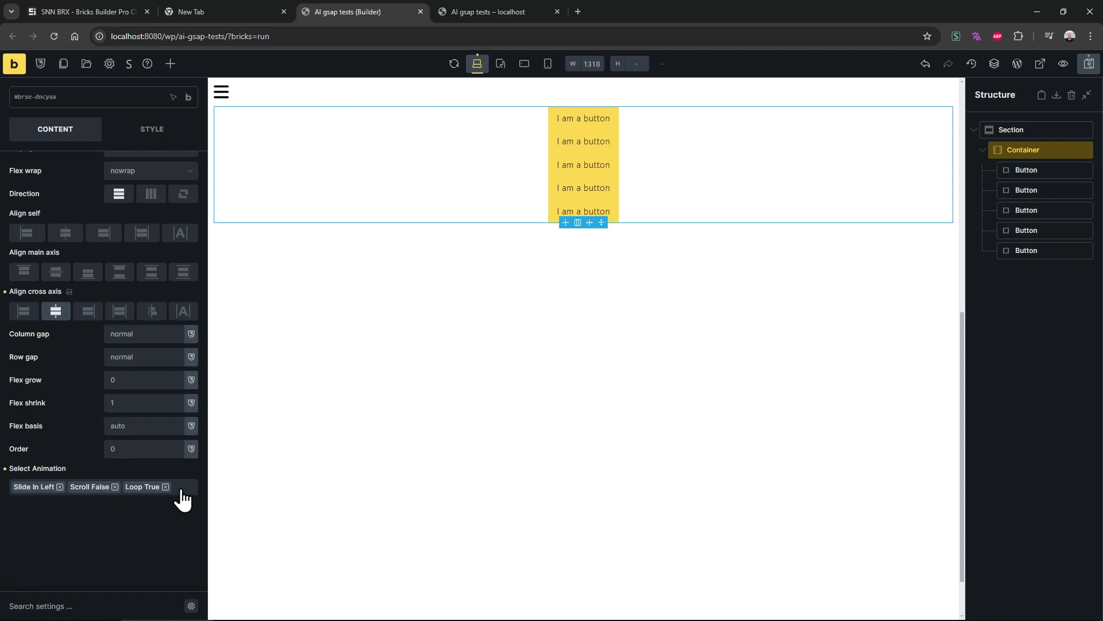
Remove the Loop True and Scroll False options from the container's animation, save the page, and check the front end
{"action": "left_click", "coordinate": [180, 491]}
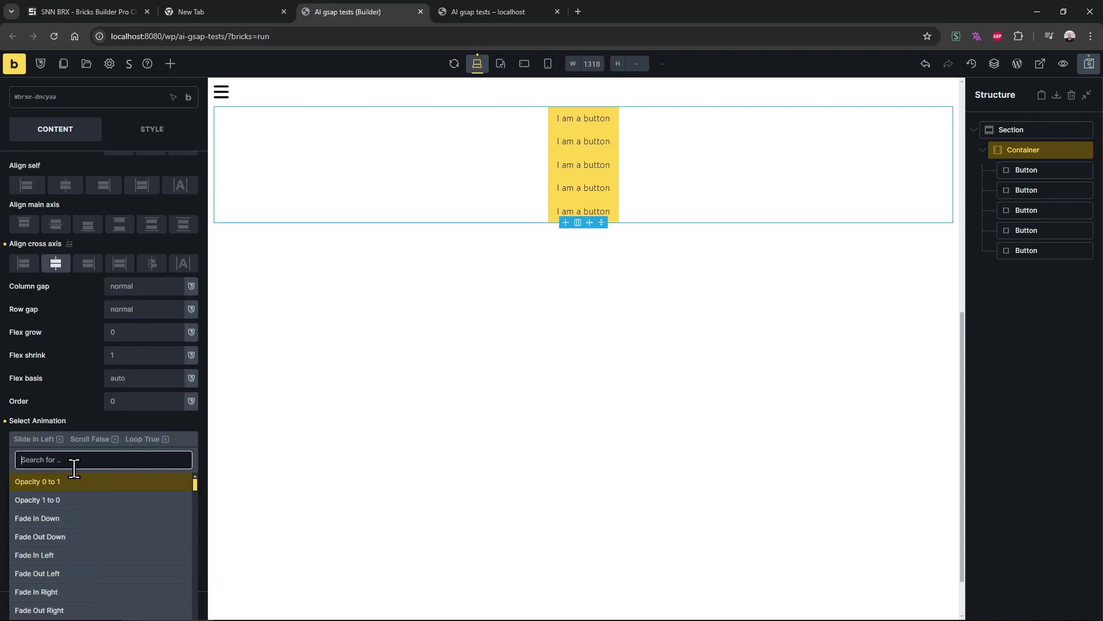
{"action": "left_click", "coordinate": [71, 416]}
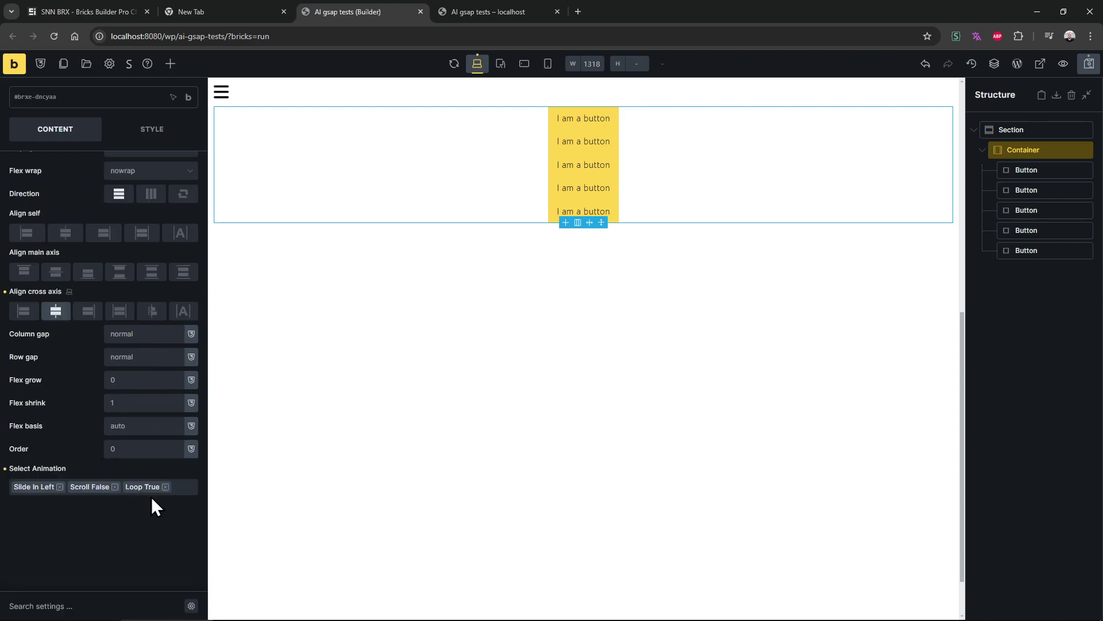
{"action": "left_click", "coordinate": [116, 488]}
{"action": "left_click", "coordinate": [515, 8]}
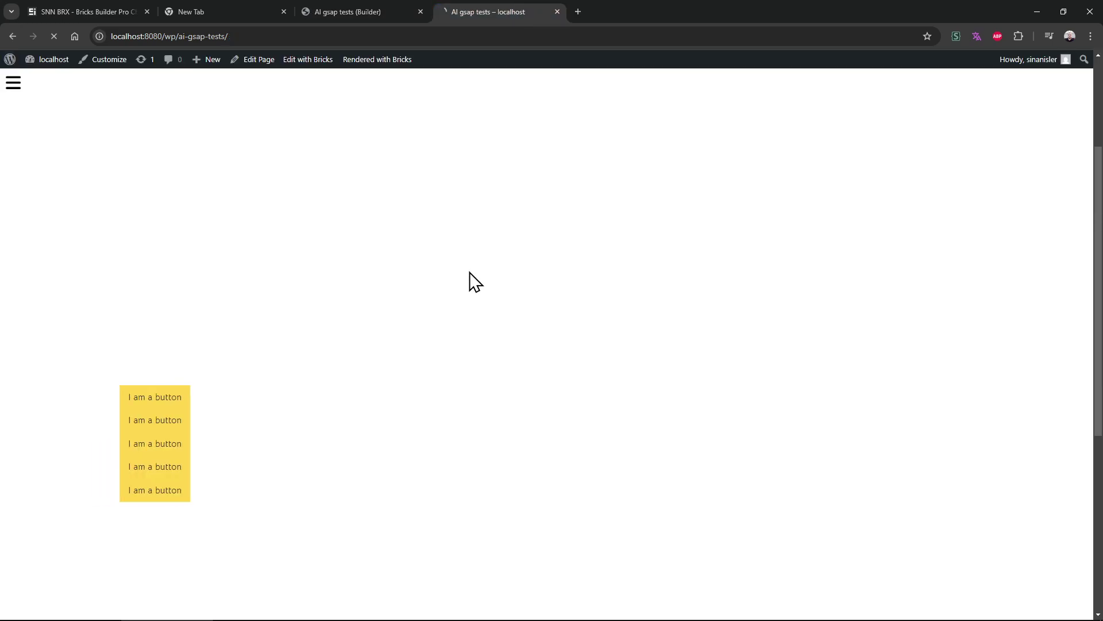
{"action": "key", "text": "ctrl+shift+Tab"}
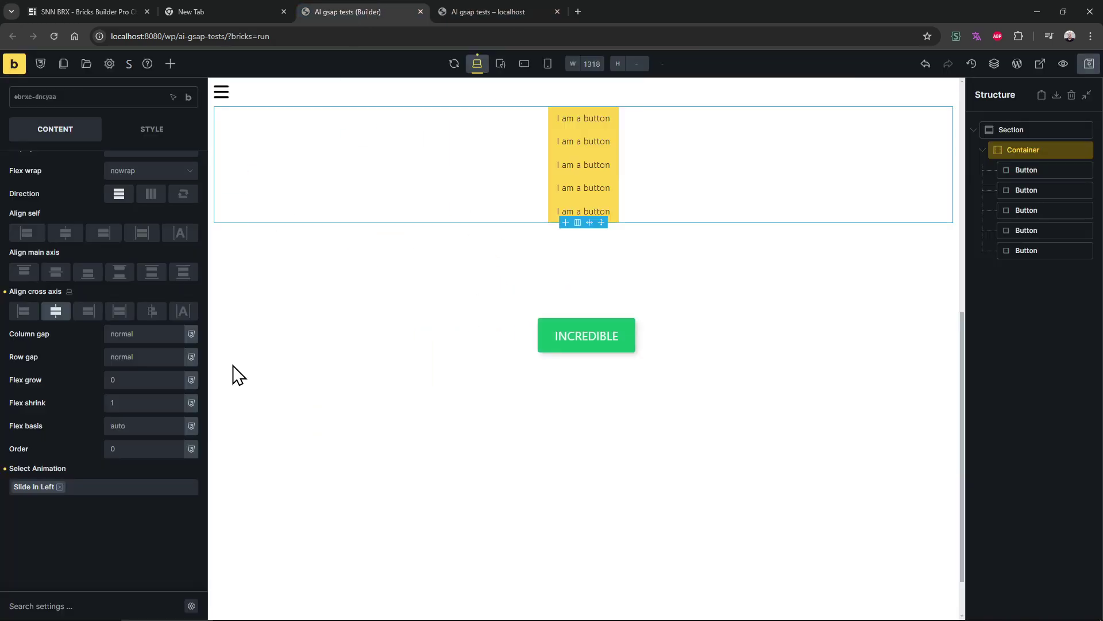
Add the Markers True option to the container's animation in the builder and save the page
{"action": "left_click", "coordinate": [154, 489]}
{"action": "type", "text": "maker"}
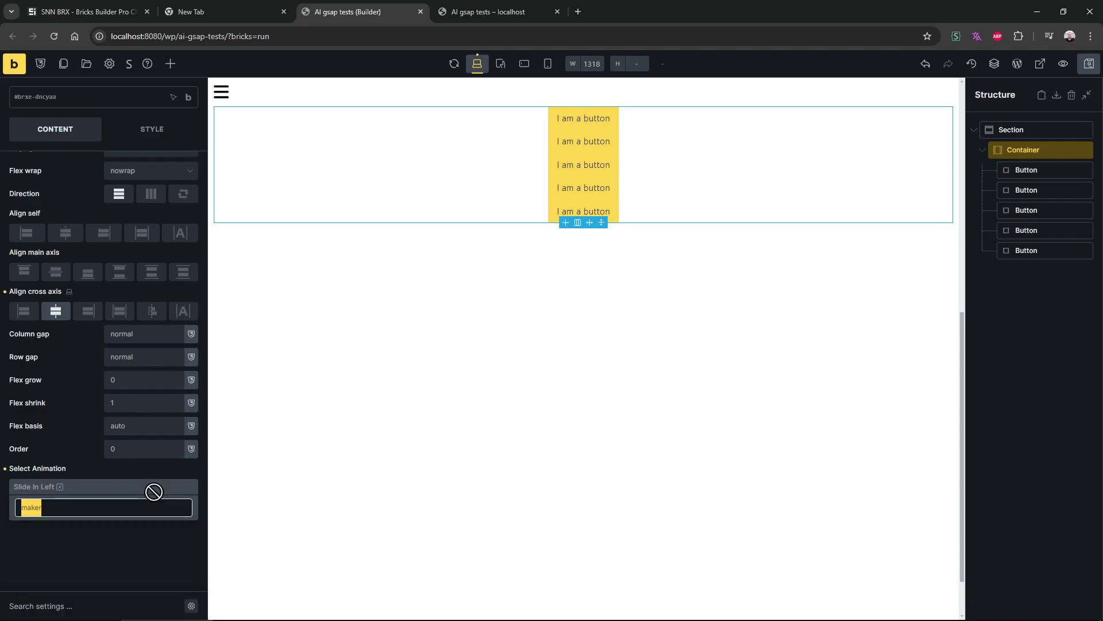
{"action": "type", "text": "mark"}
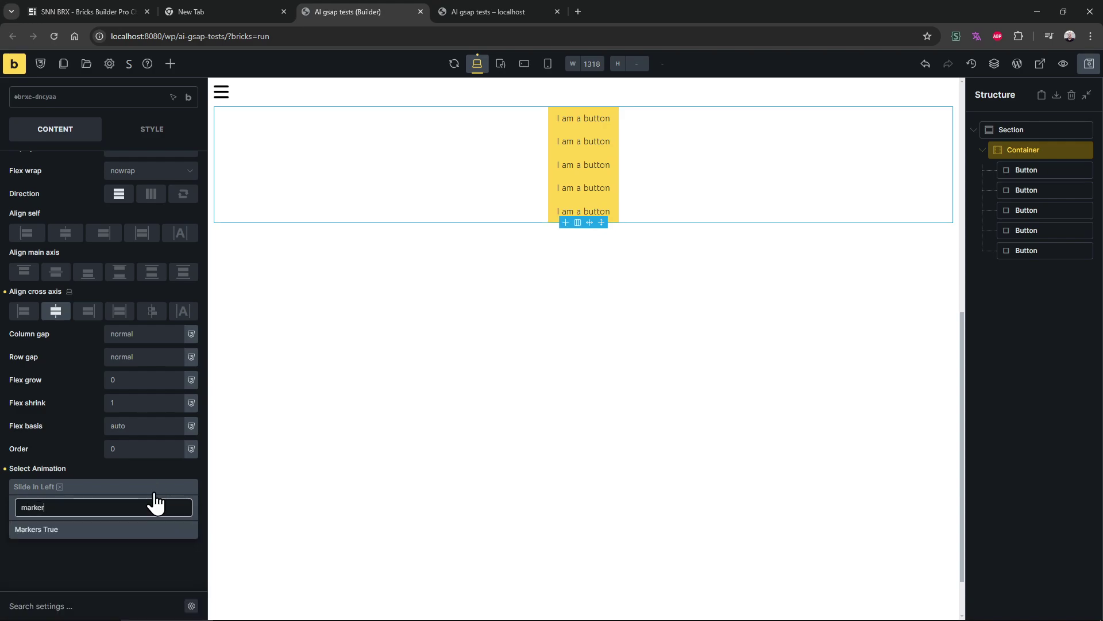
{"action": "type", "text": "er"}
{"action": "left_click", "coordinate": [123, 530]}
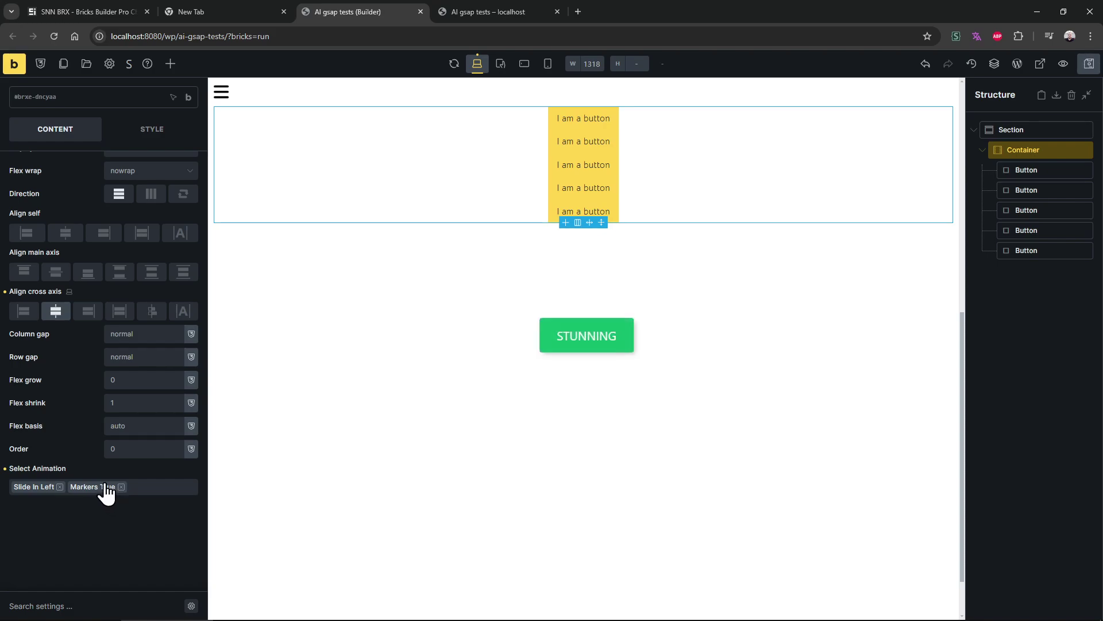
Scroll the front-end page back and forth to examine how the buttons move relative to the start and end scroll markers
{"action": "left_click", "coordinate": [493, 12]}
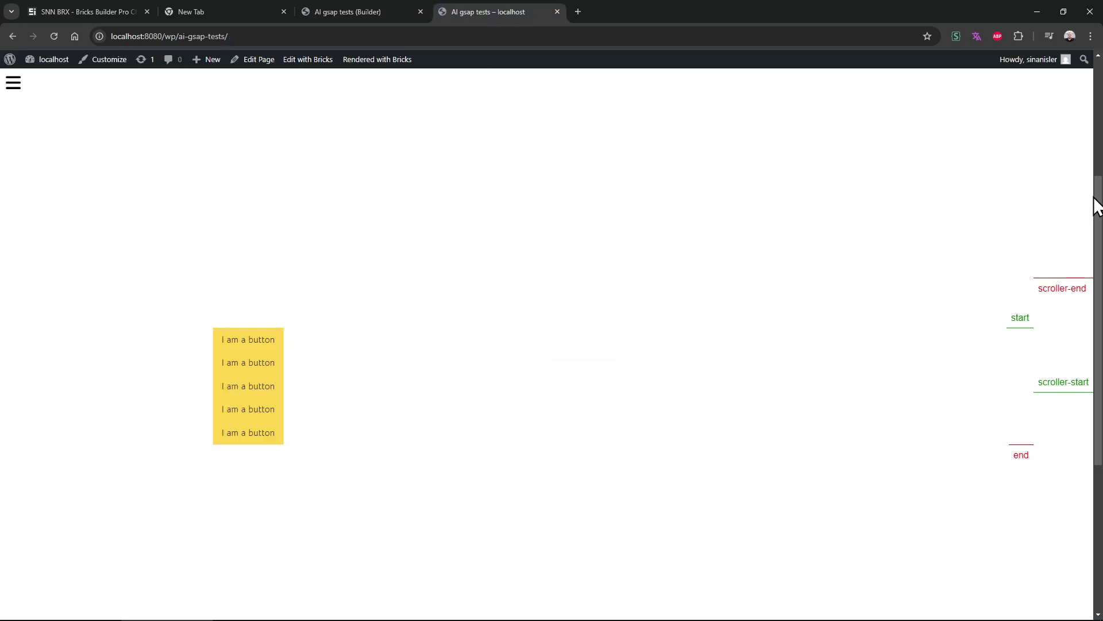
{"action": "left_click_drag", "start_coordinate": [1090, 224], "coordinate": [1091, 249]}
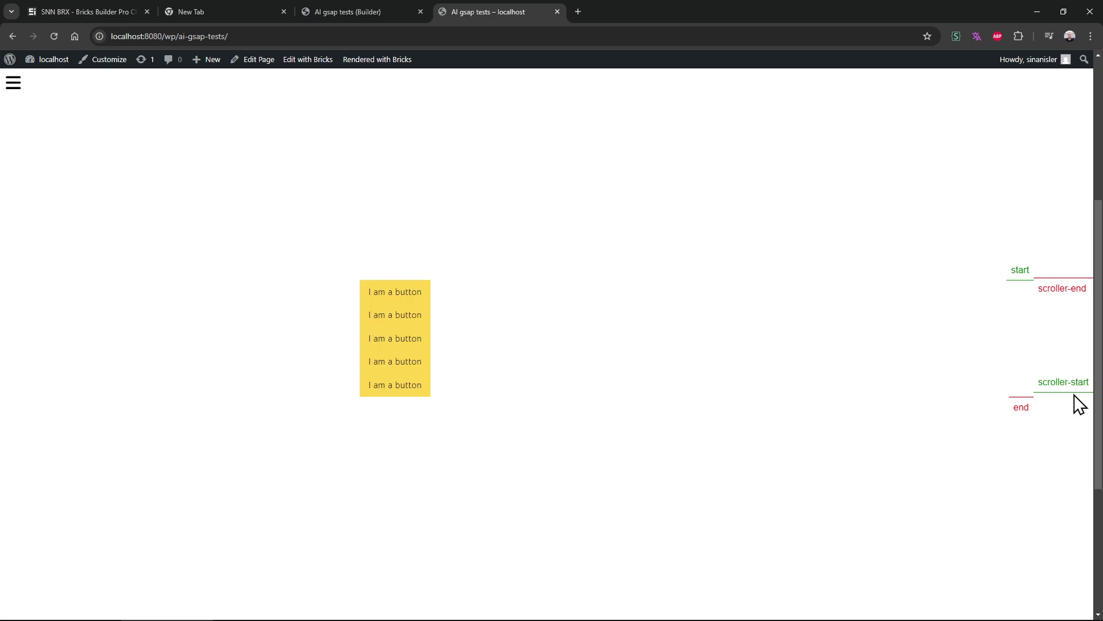
{"action": "scroll", "coordinate": [1075, 403], "scroll_direction": "up", "scroll_amount": 2}
{"action": "scroll", "coordinate": [1026, 356], "scroll_direction": "down", "scroll_amount": 1}
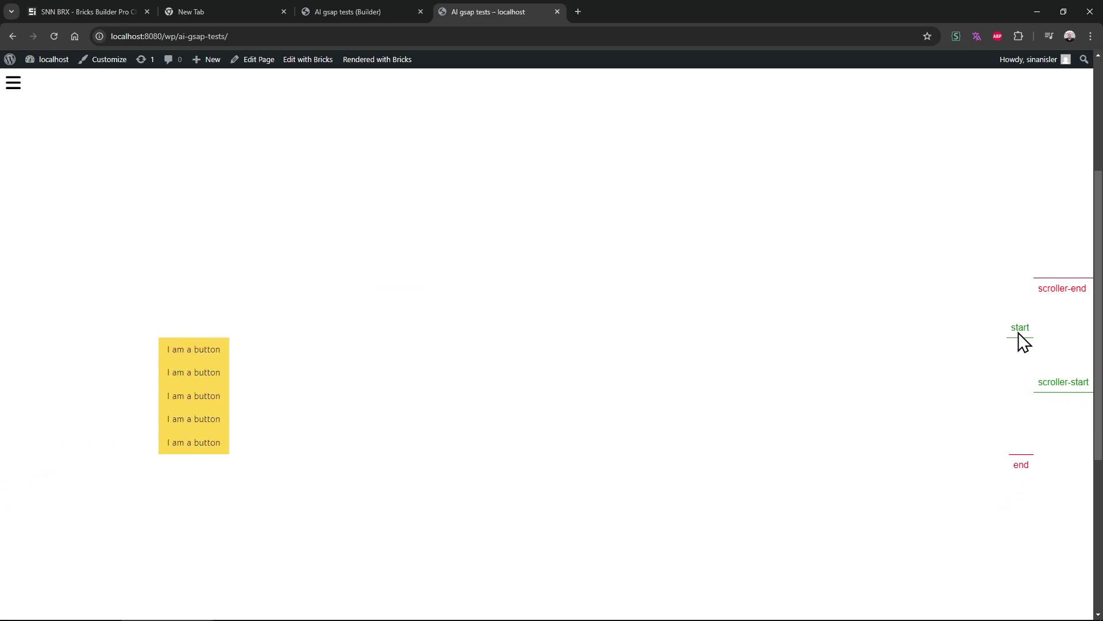
{"action": "scroll", "coordinate": [1052, 356], "scroll_direction": "down", "scroll_amount": 3}
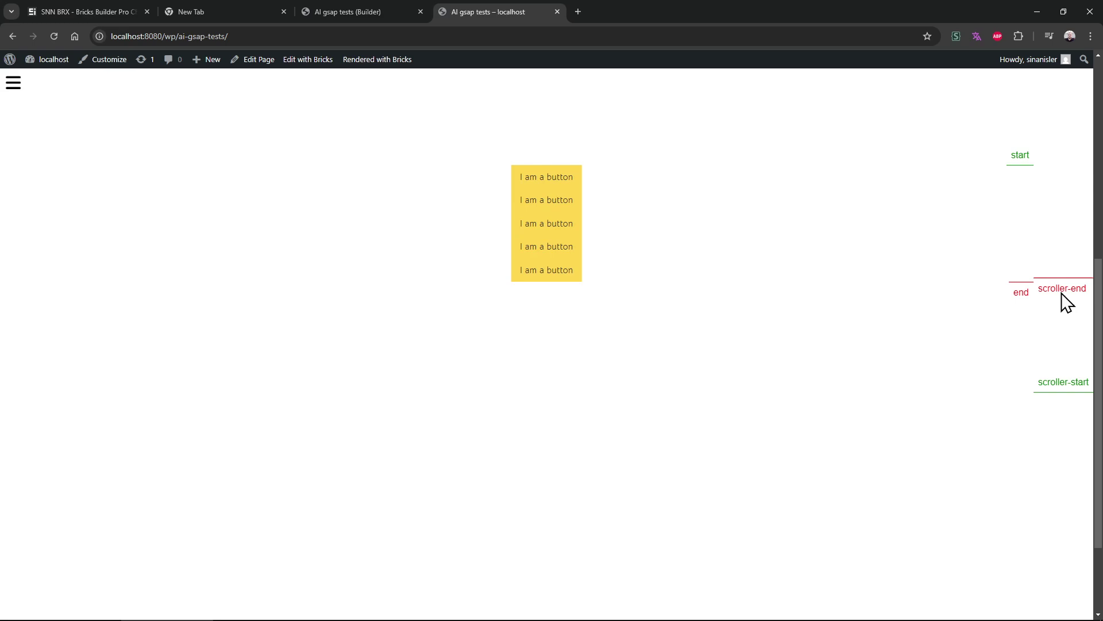
{"action": "scroll", "coordinate": [1042, 335], "scroll_direction": "up", "scroll_amount": 5}
{"action": "scroll", "coordinate": [1032, 340], "scroll_direction": "down", "scroll_amount": 5}
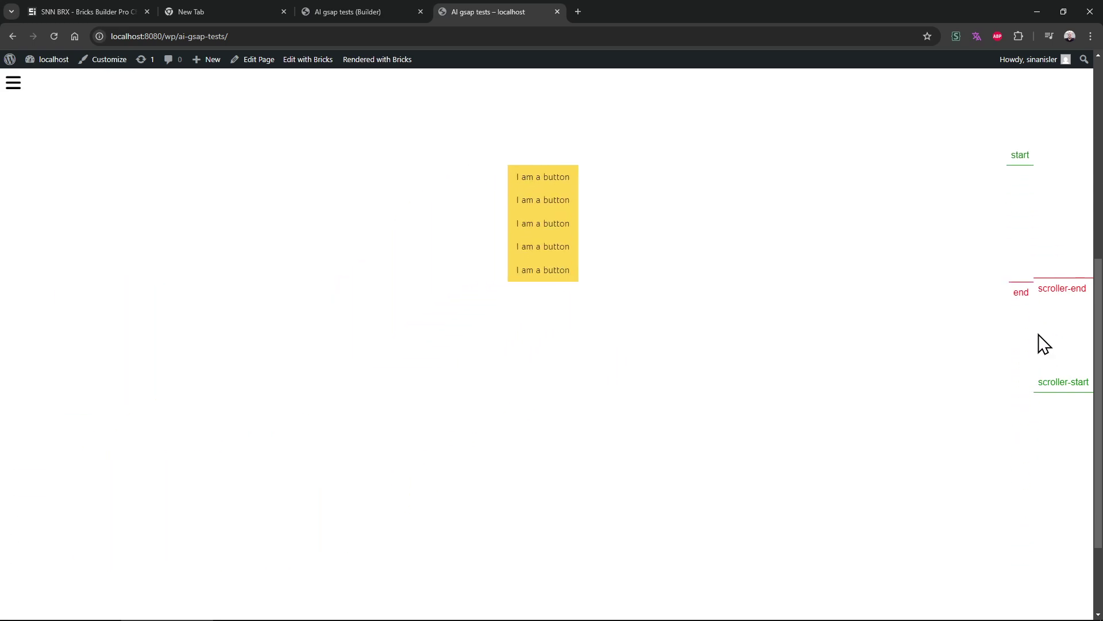
{"action": "scroll", "coordinate": [1034, 396], "scroll_direction": "up", "scroll_amount": 3}
{"action": "scroll", "coordinate": [747, 356], "scroll_direction": "down", "scroll_amount": 3}
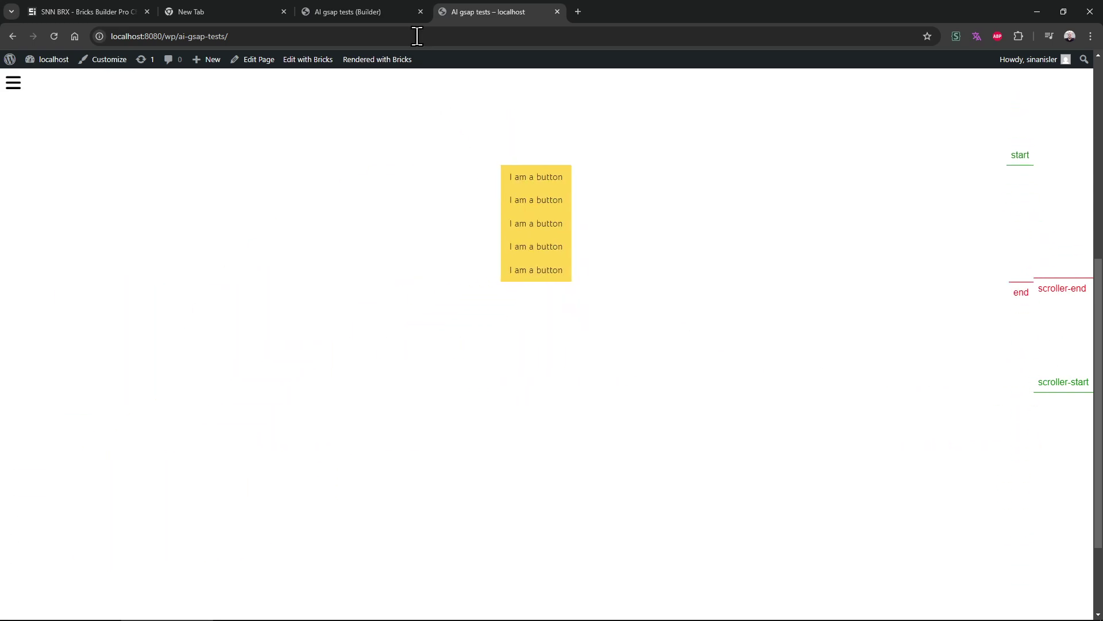
{"action": "scroll", "coordinate": [418, 155], "scroll_direction": "up", "scroll_amount": 5}
{"action": "scroll", "coordinate": [718, 287], "scroll_direction": "down", "scroll_amount": 3}
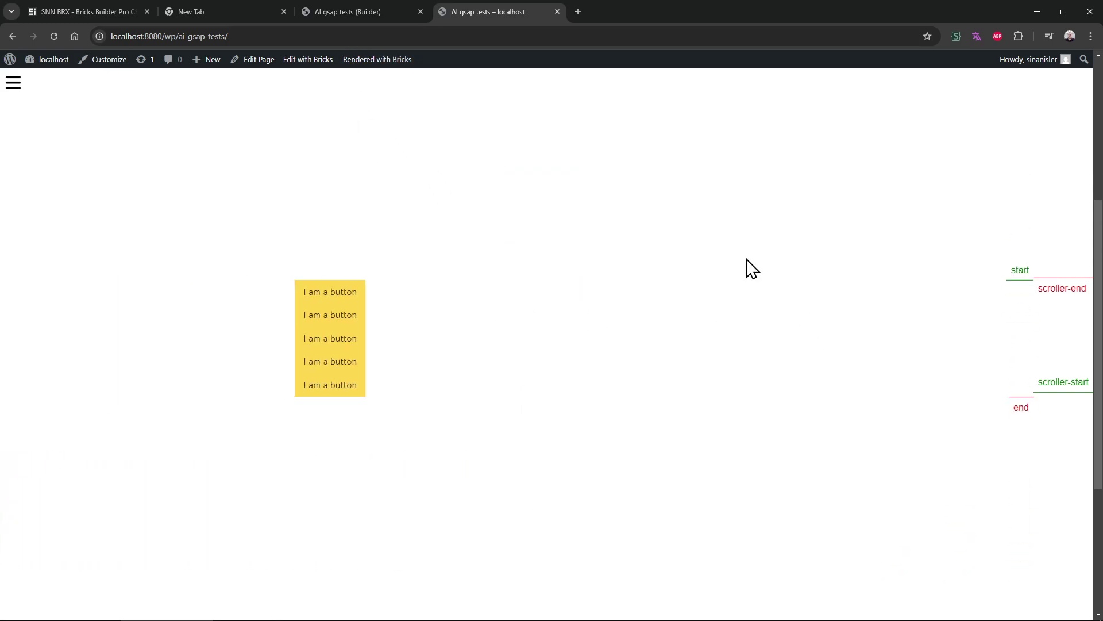
Search the container's animation options in the builder for "start"
{"action": "left_click", "coordinate": [369, 9]}
{"action": "left_click", "coordinate": [152, 488]}
{"action": "type", "text": "start"}
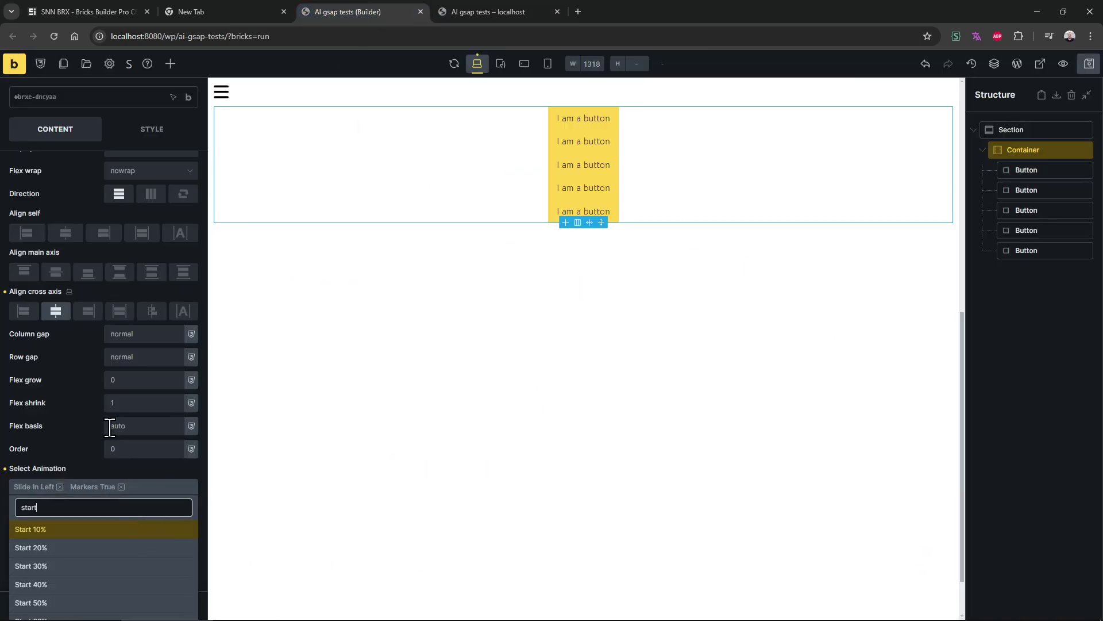
On the front-end page, examine where the animation begins as the start marker crosses the scroller-start line
{"action": "left_click", "coordinate": [495, 10]}
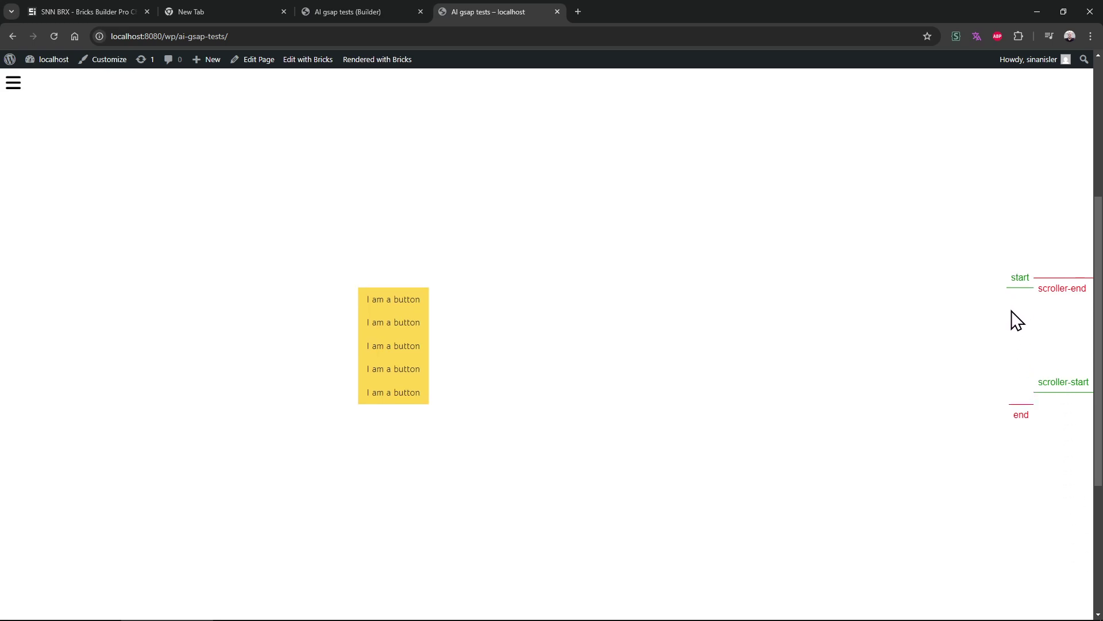
{"action": "scroll", "coordinate": [1053, 426], "scroll_direction": "up", "scroll_amount": 2}
{"action": "scroll", "coordinate": [1060, 434], "scroll_direction": "up", "scroll_amount": 2}
{"action": "scroll", "coordinate": [1058, 426], "scroll_direction": "up", "scroll_amount": 1}
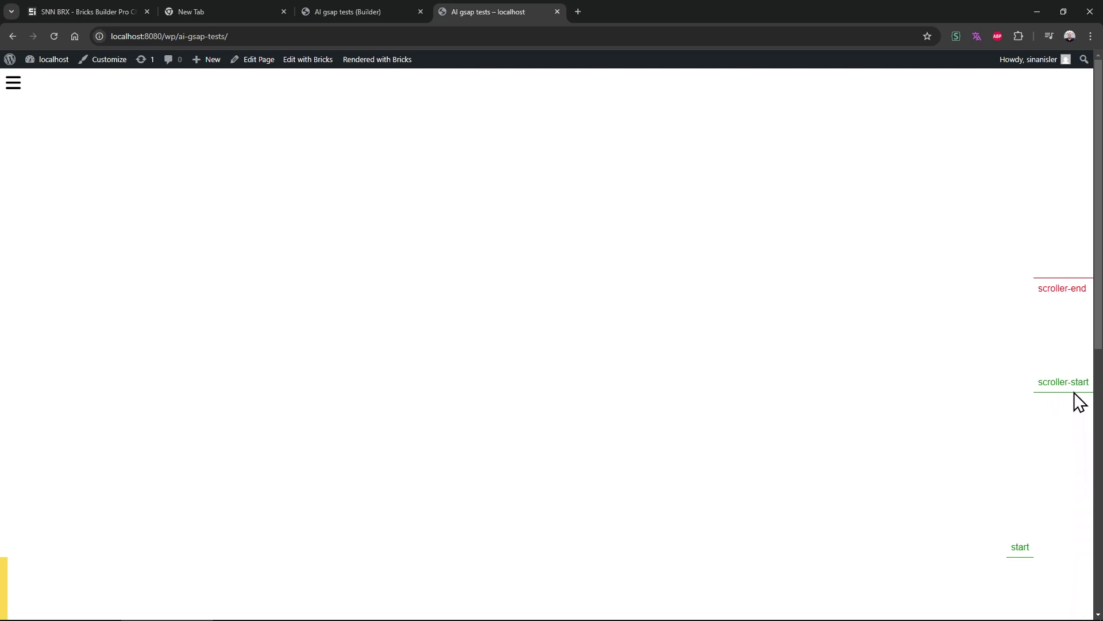
{"action": "scroll", "coordinate": [1070, 489], "scroll_direction": "down", "scroll_amount": 3}
{"action": "scroll", "coordinate": [1087, 419], "scroll_direction": "up", "scroll_amount": 3}
{"action": "scroll", "coordinate": [1087, 532], "scroll_direction": "down", "scroll_amount": 6}
Add the Start 90% option to the container's animation in the builder, save, and switch to the front-end page
{"action": "left_click", "coordinate": [365, 11]}
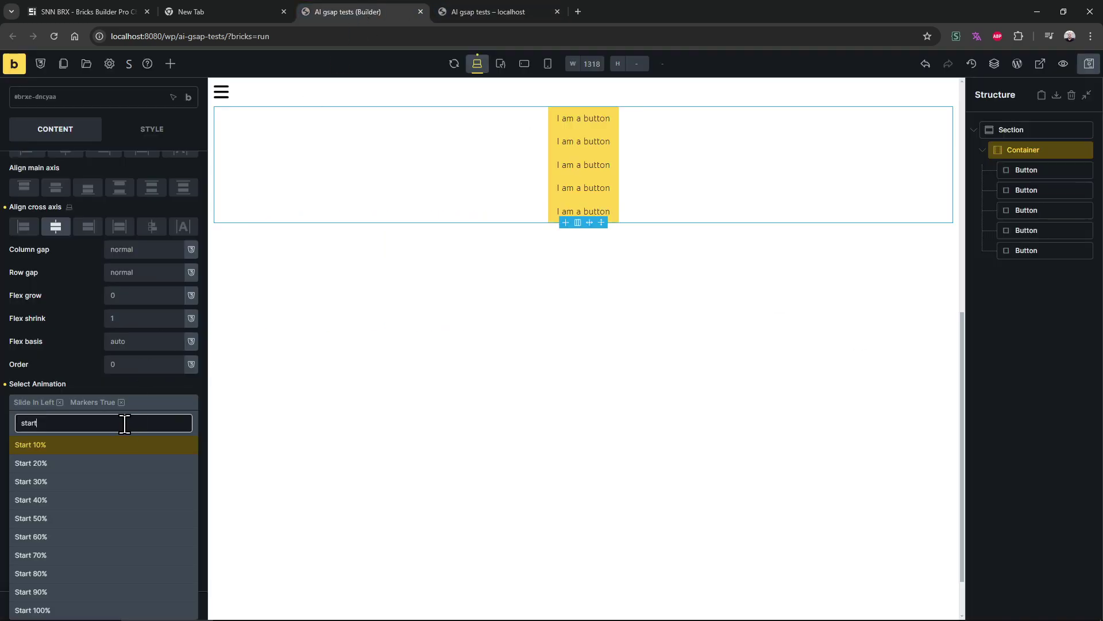
{"action": "left_click", "coordinate": [56, 591]}
{"action": "left_click", "coordinate": [548, 10]}
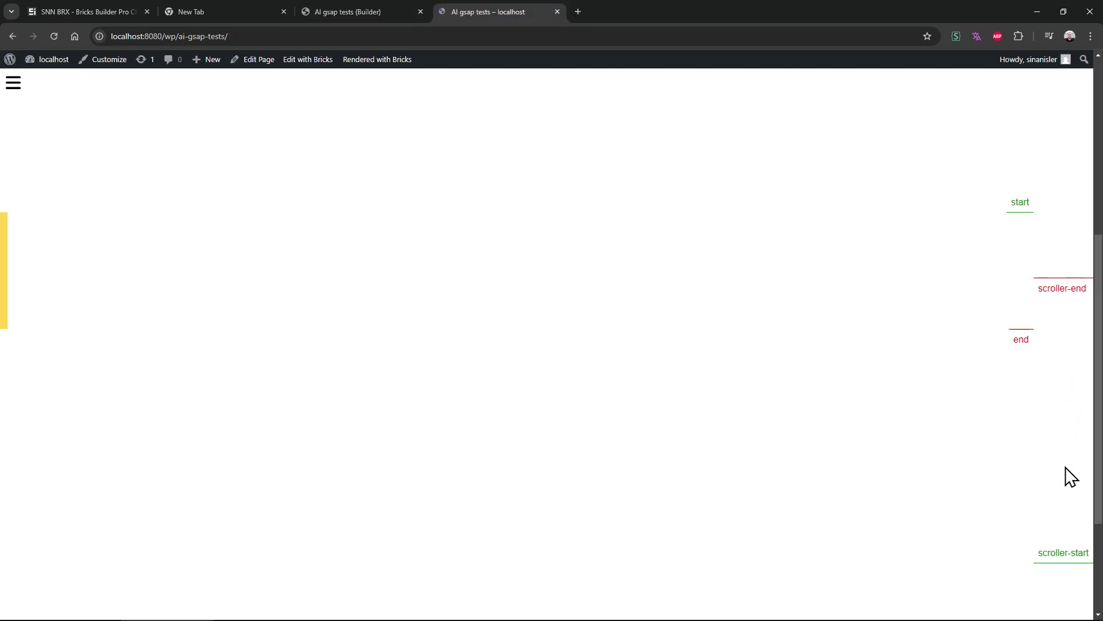
Scroll through the front-end page to examine the buttons' movement and marker positions with the Start 90% option
{"action": "mouse_move", "coordinate": [1098, 463]}
{"action": "left_mouse_down"}
{"action": "mouse_move", "coordinate": [1099, 313]}
{"action": "mouse_move", "coordinate": [1096, 448]}
{"action": "mouse_move", "coordinate": [1092, 427]}
{"action": "left_mouse_up"}
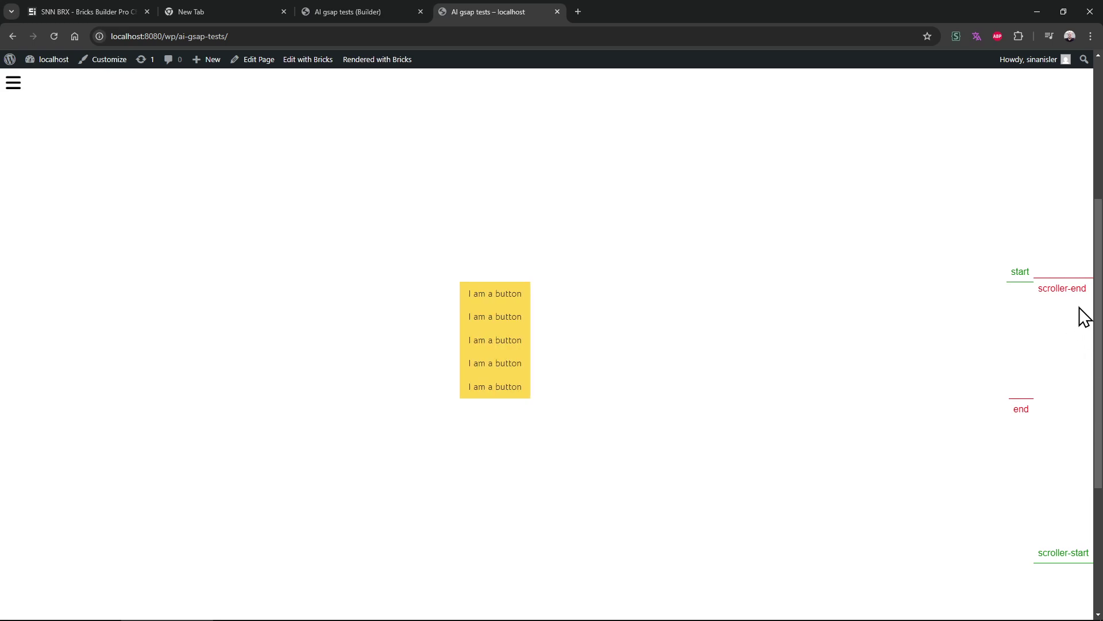
{"action": "left_click_drag", "start_coordinate": [1097, 290], "coordinate": [1095, 271]}
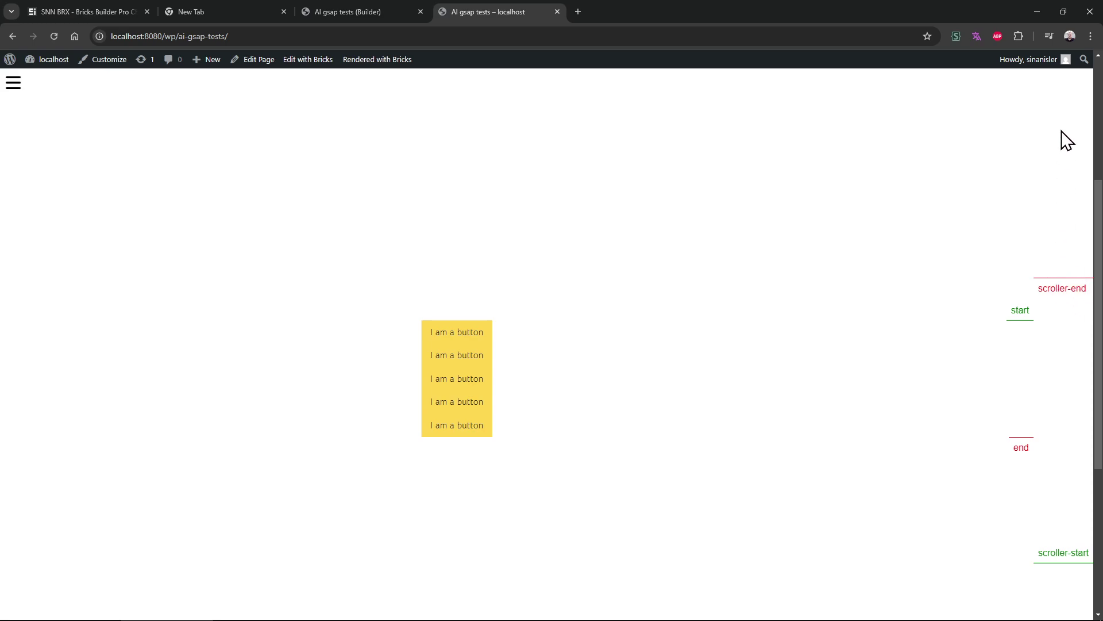
{"action": "scroll", "coordinate": [1063, 180], "scroll_direction": "up", "scroll_amount": 1}
{"action": "scroll", "coordinate": [1028, 103], "scroll_direction": "up", "scroll_amount": 3}
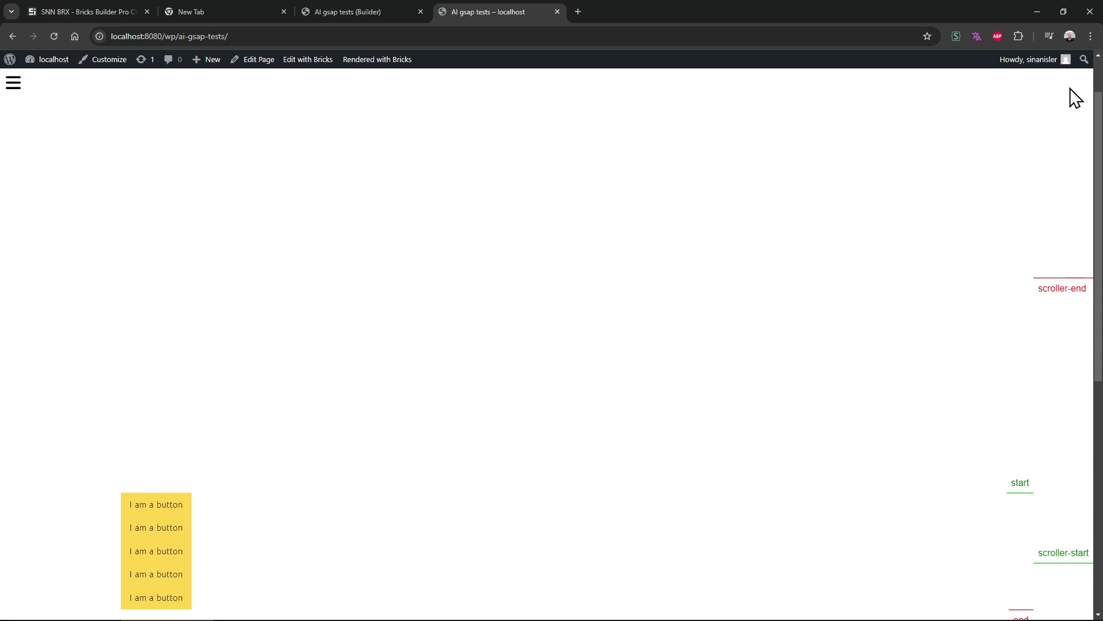
{"action": "scroll", "coordinate": [1075, 198], "scroll_direction": "down", "scroll_amount": 4}
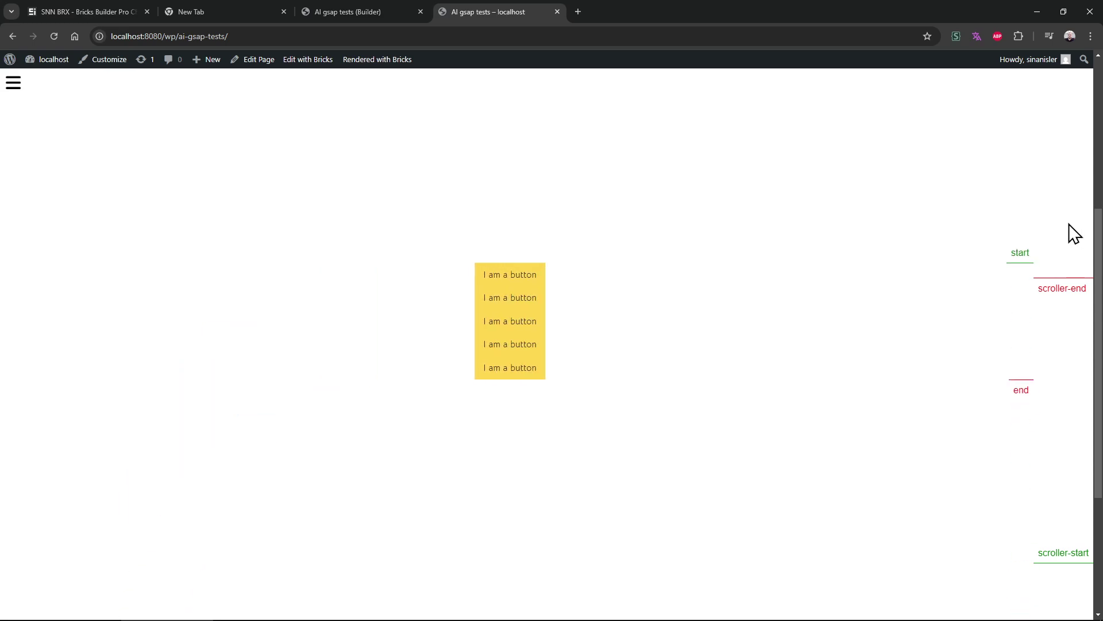
Add the End 20% option to the container's animation in the builder, and view the markers on the front-end page
{"action": "left_click", "coordinate": [336, 13]}
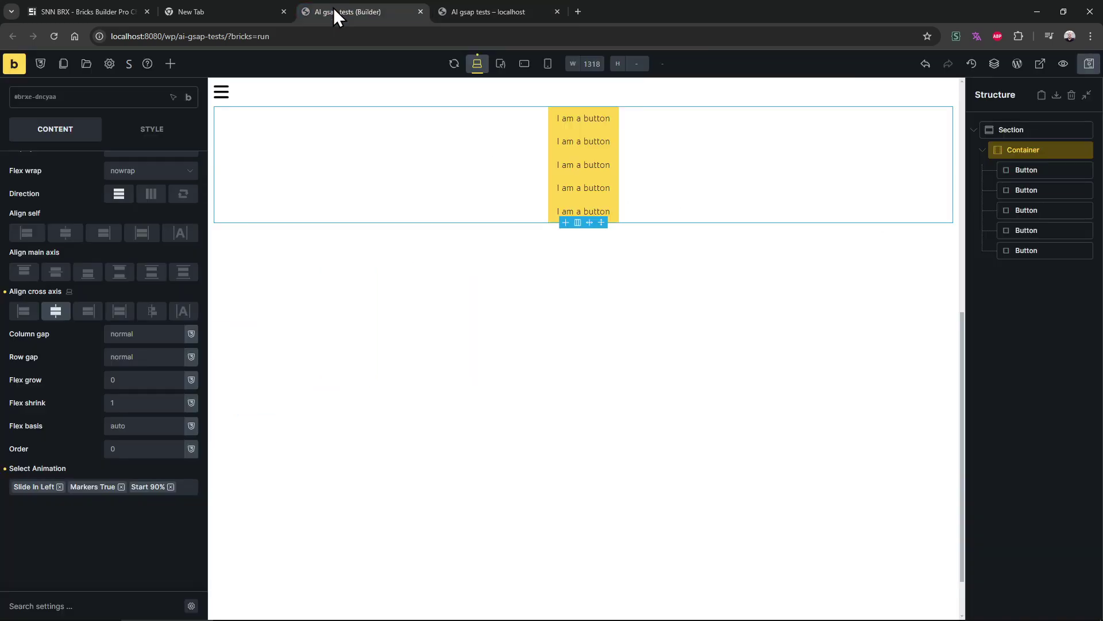
{"action": "left_click", "coordinate": [193, 504]}
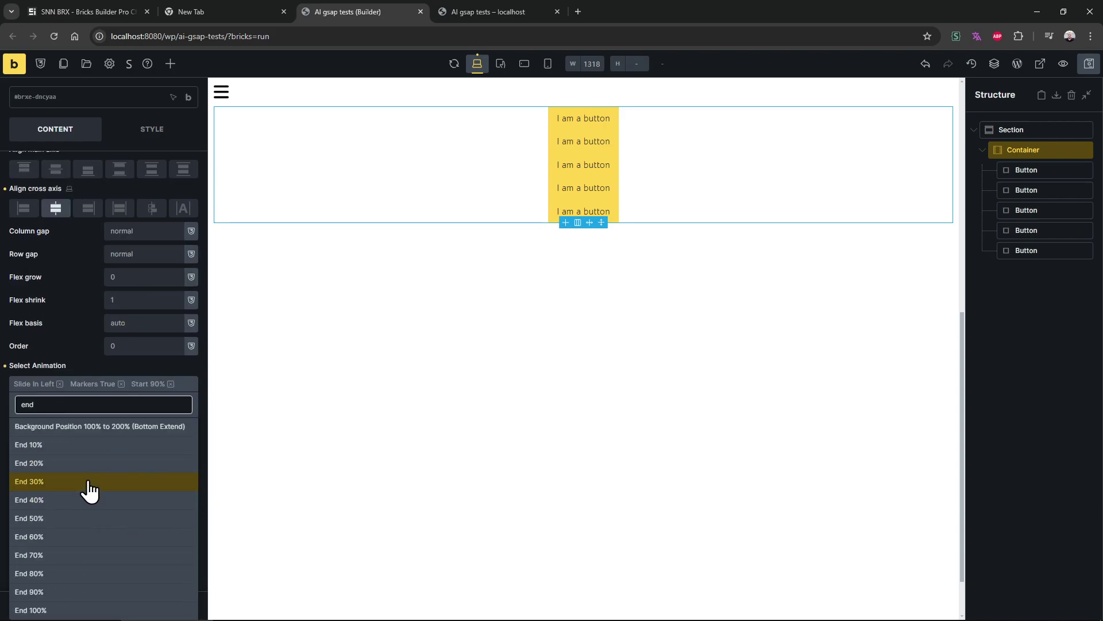
{"action": "left_click", "coordinate": [43, 464]}
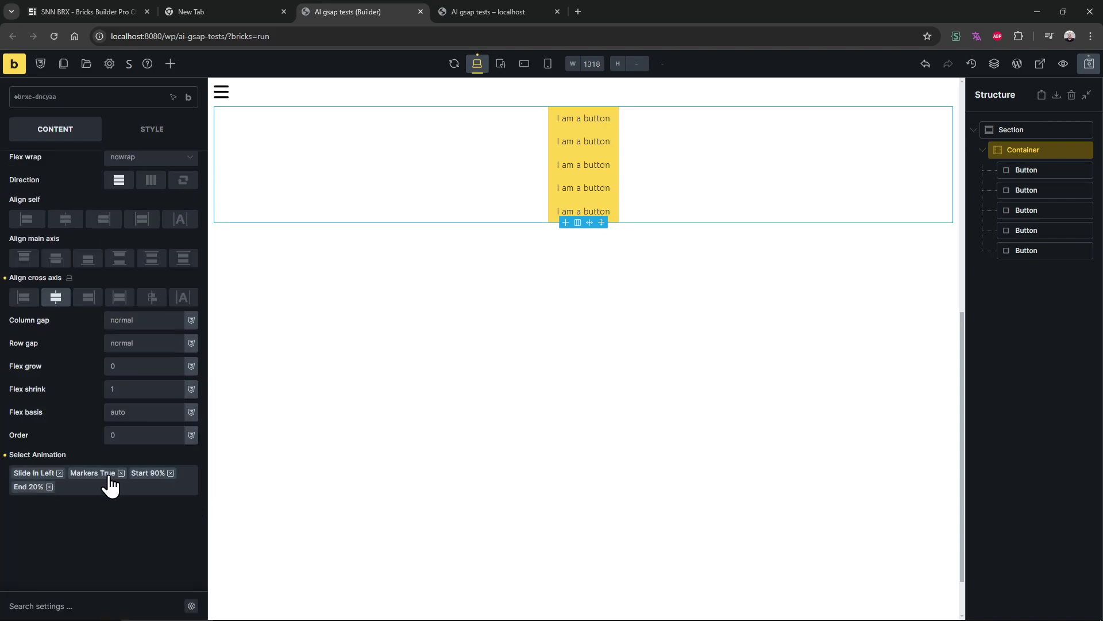
{"action": "left_click", "coordinate": [559, 3]}
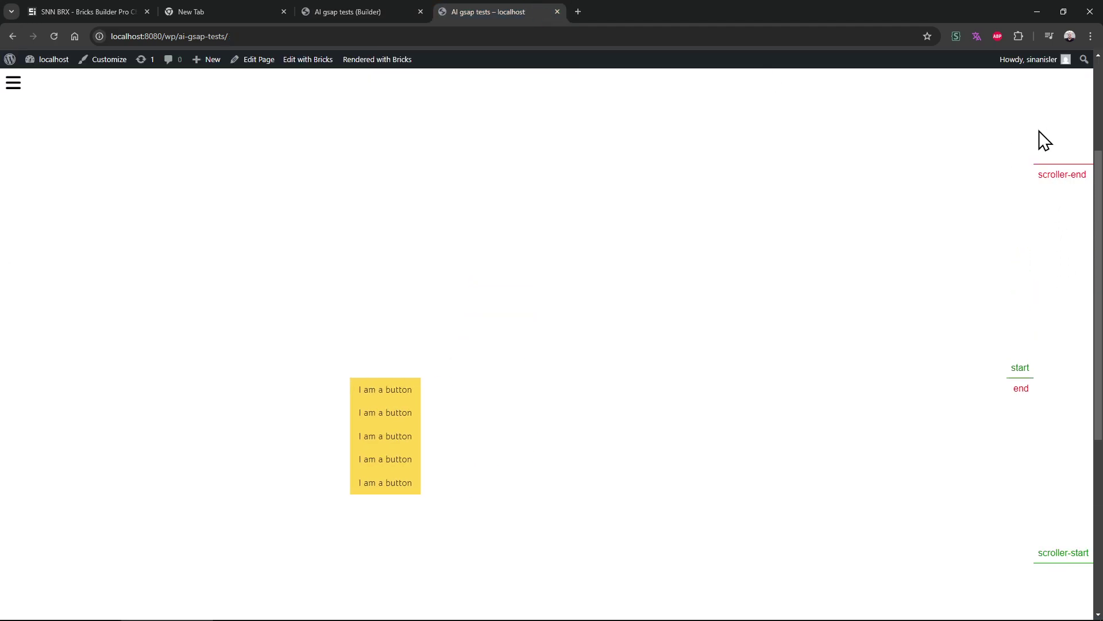
Add the End 10% option to the container's animation, save the page, and view the markers on the front end
{"action": "left_click", "coordinate": [335, 8]}
{"action": "left_click", "coordinate": [115, 494]}
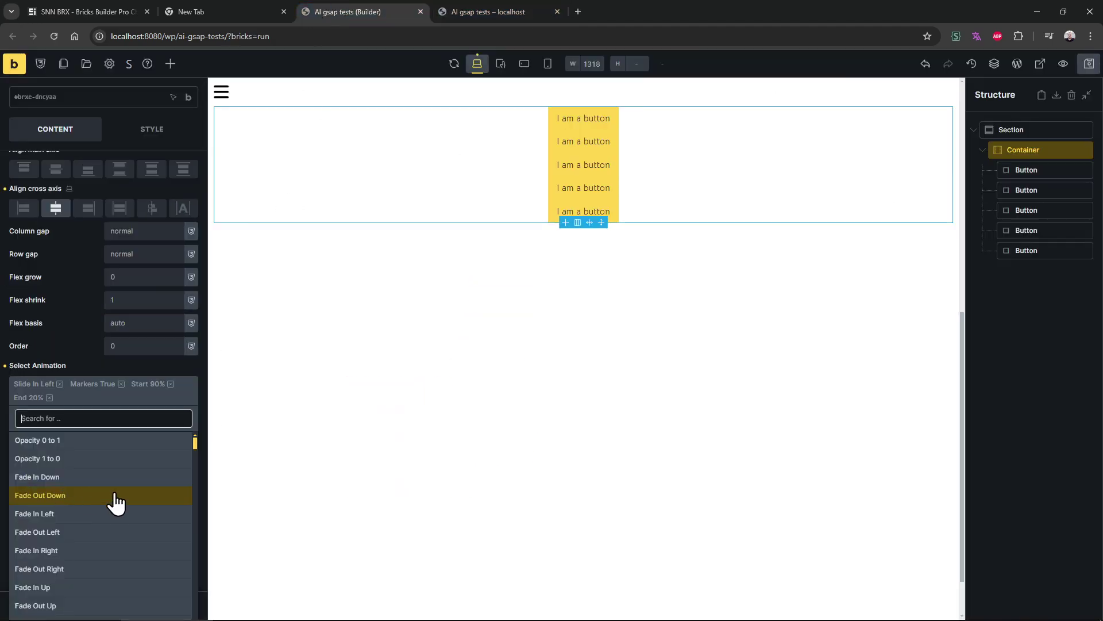
{"action": "type", "text": "end"}
{"action": "left_click", "coordinate": [74, 467]}
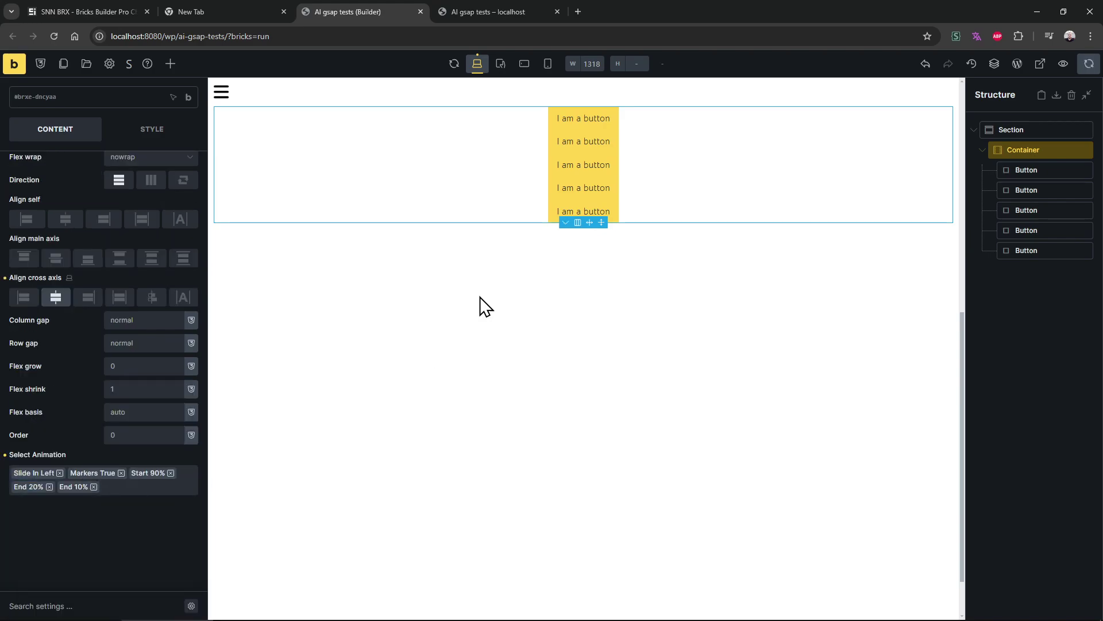
{"action": "left_click", "coordinate": [485, 12]}
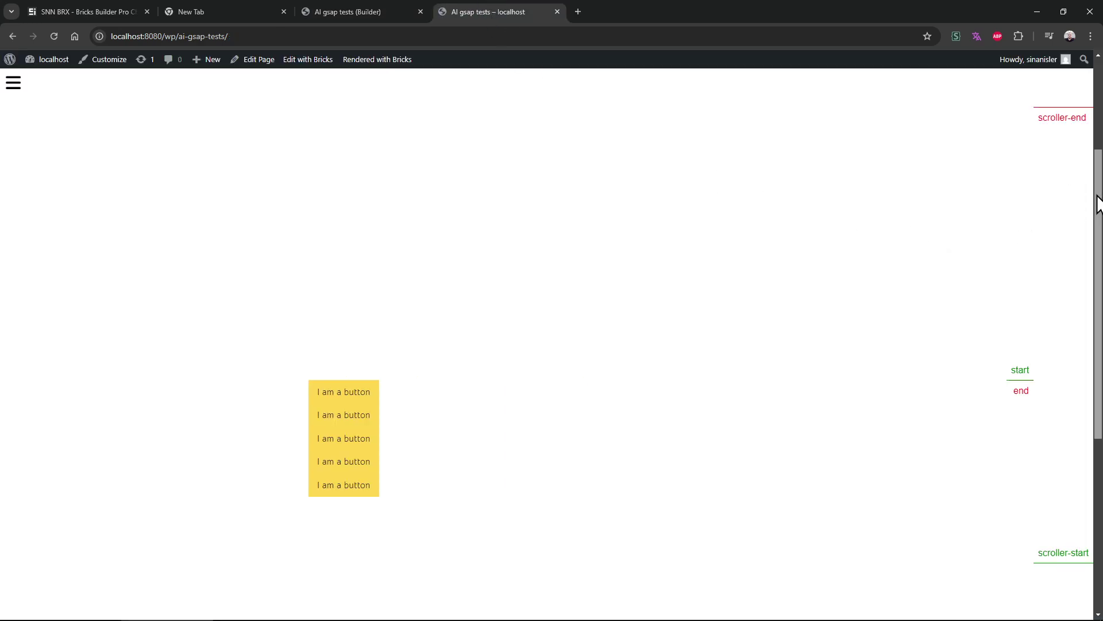
Switch to VS Code and open gsap-multi-element-register.php at the scroll START and END position options
{"action": "mouse_move", "coordinate": [1098, 201]}
{"action": "left_mouse_down"}
{"action": "mouse_move", "coordinate": [1093, 133]}
{"action": "mouse_move", "coordinate": [1091, 219]}
{"action": "mouse_move", "coordinate": [1091, 193]}
{"action": "left_mouse_up"}
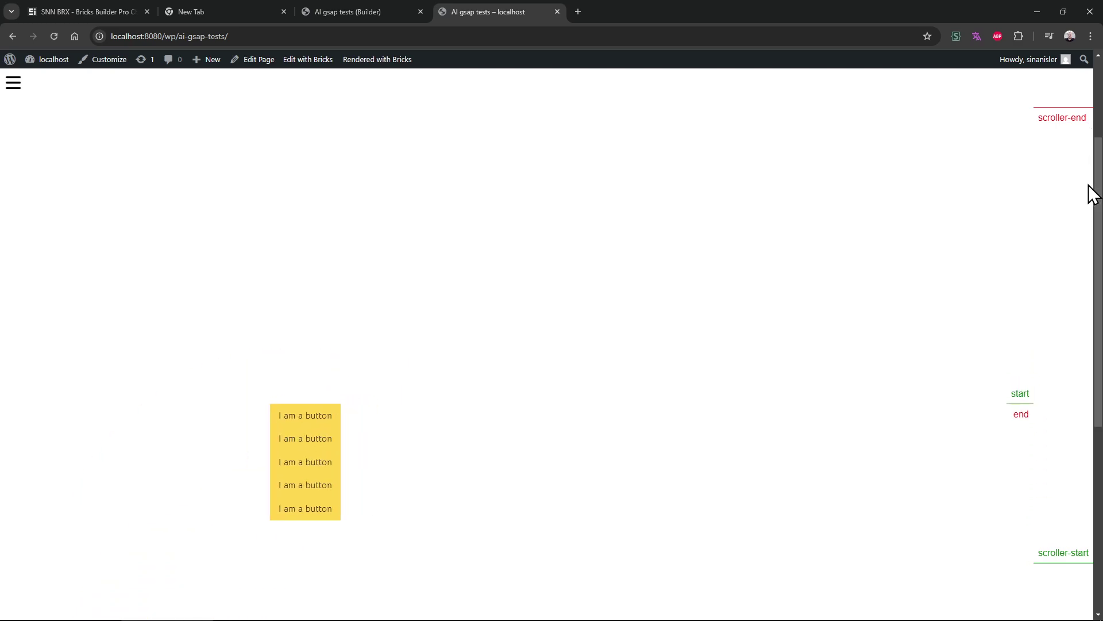
{"action": "key", "text": "super"}
{"action": "left_click", "coordinate": [351, 600]}
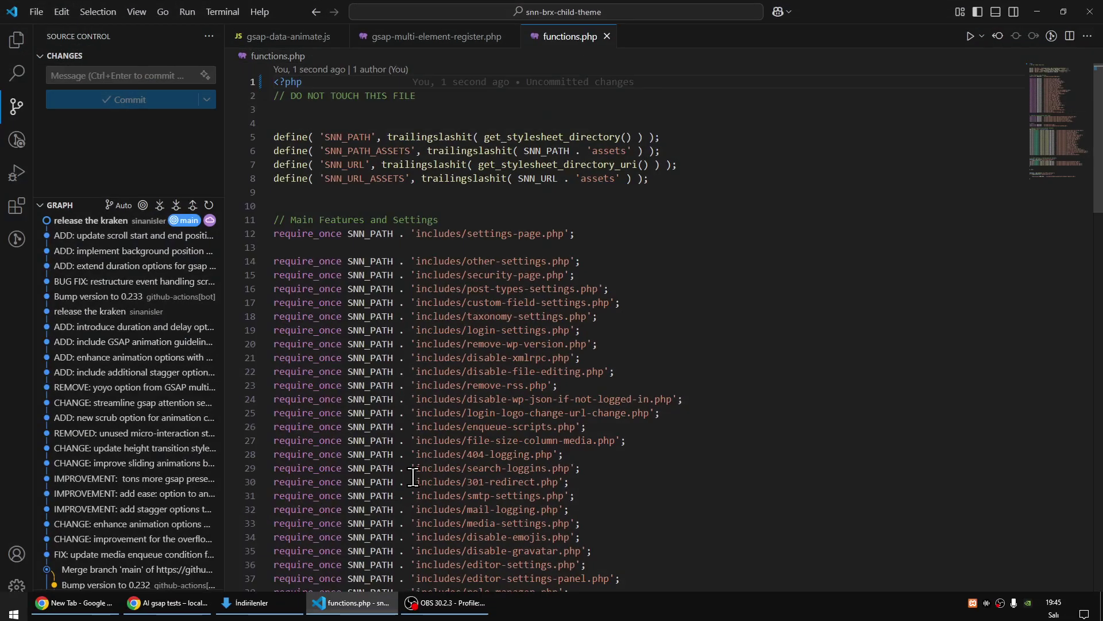
{"action": "left_click", "coordinate": [374, 36]}
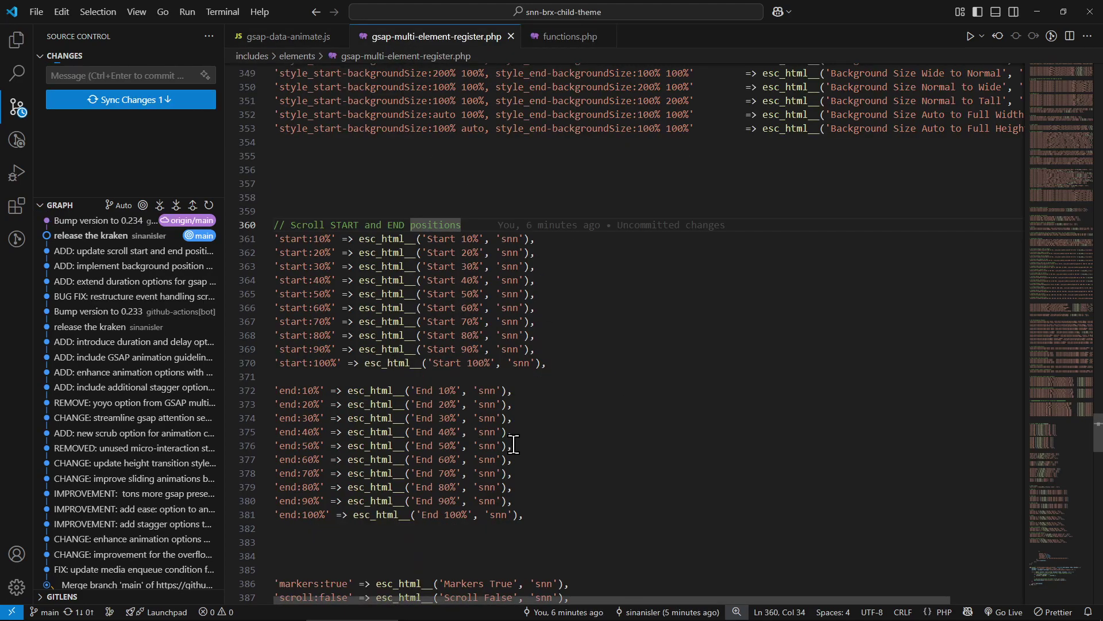
Duplicate the 'start:10%' line and change the first copy to 'start:0%' with the label 'Start 0%'
{"action": "triple_click", "coordinate": [476, 242]}
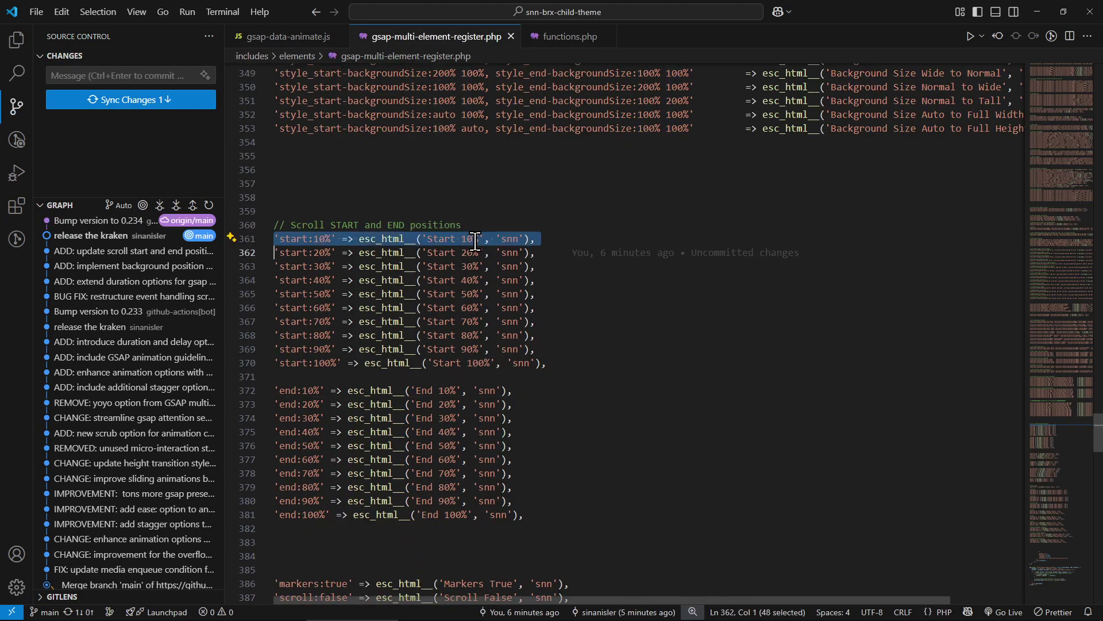
{"action": "key", "text": "ctrl+c"}
{"action": "key", "text": "ctrl+v"}
{"action": "key", "text": "ctrl+v"}
{"action": "left_click", "coordinate": [462, 239]}
{"action": "key", "text": "BackSpace"}
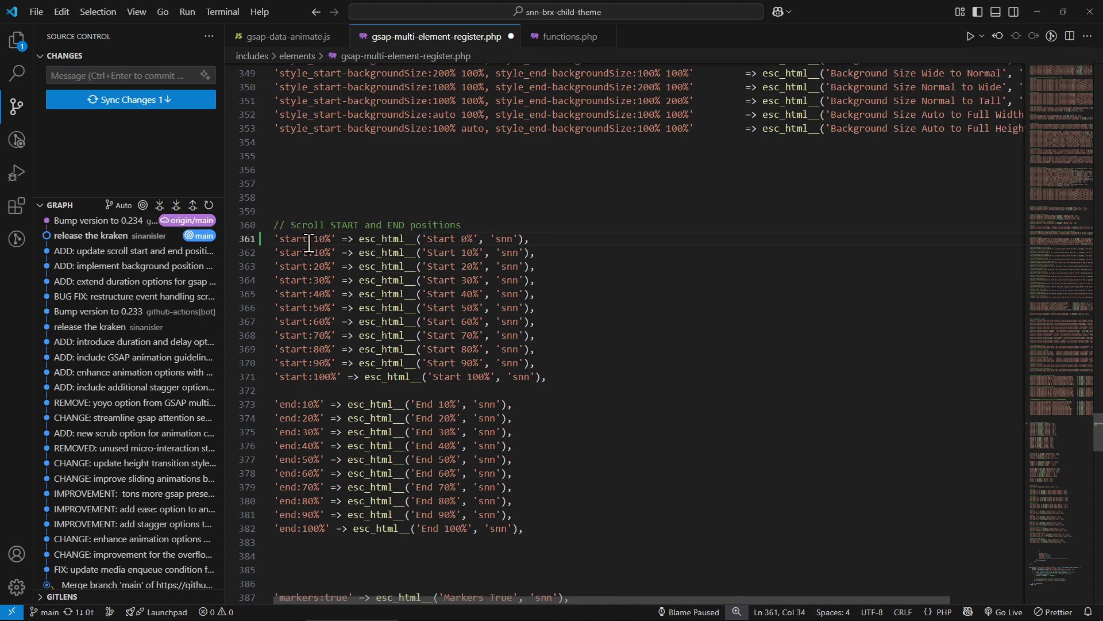
{"action": "double_click", "coordinate": [316, 238]}
{"action": "type", "text": "0"}
Duplicate the 'end:10%' line, change the first copy to 'end:0%' with the label 'End 0%', and save the file
{"action": "double_click", "coordinate": [446, 405]}
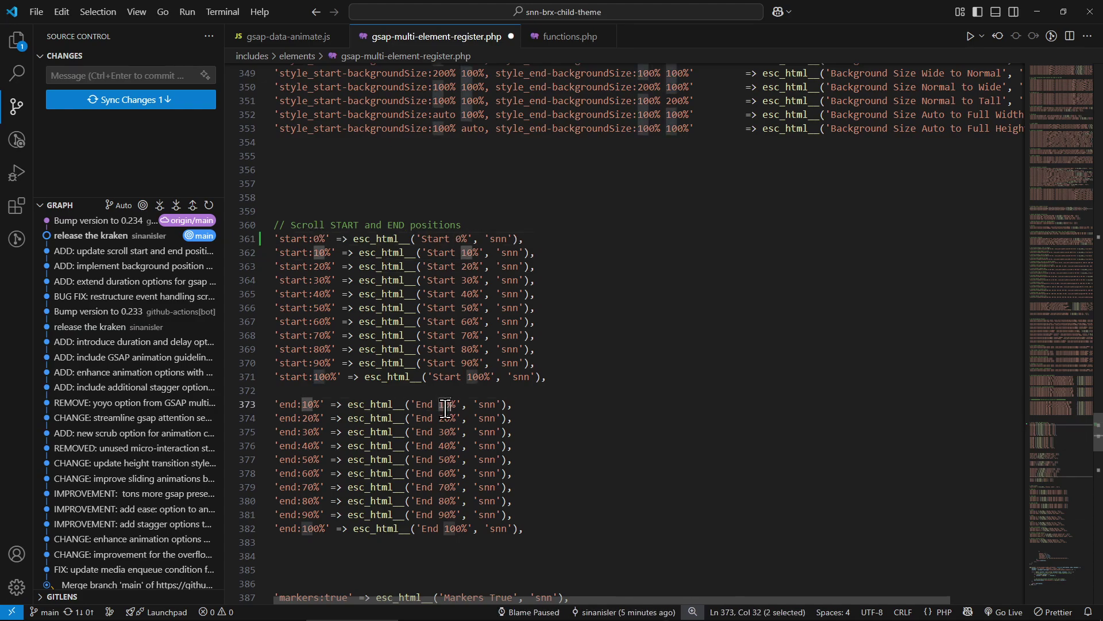
{"action": "triple_click", "coordinate": [446, 406]}
{"action": "key", "text": "ctrl+c"}
{"action": "key", "text": "ctrl+v"}
{"action": "key", "text": "ctrl+v"}
{"action": "left_click", "coordinate": [308, 405]}
{"action": "key", "text": "BackSpace"}
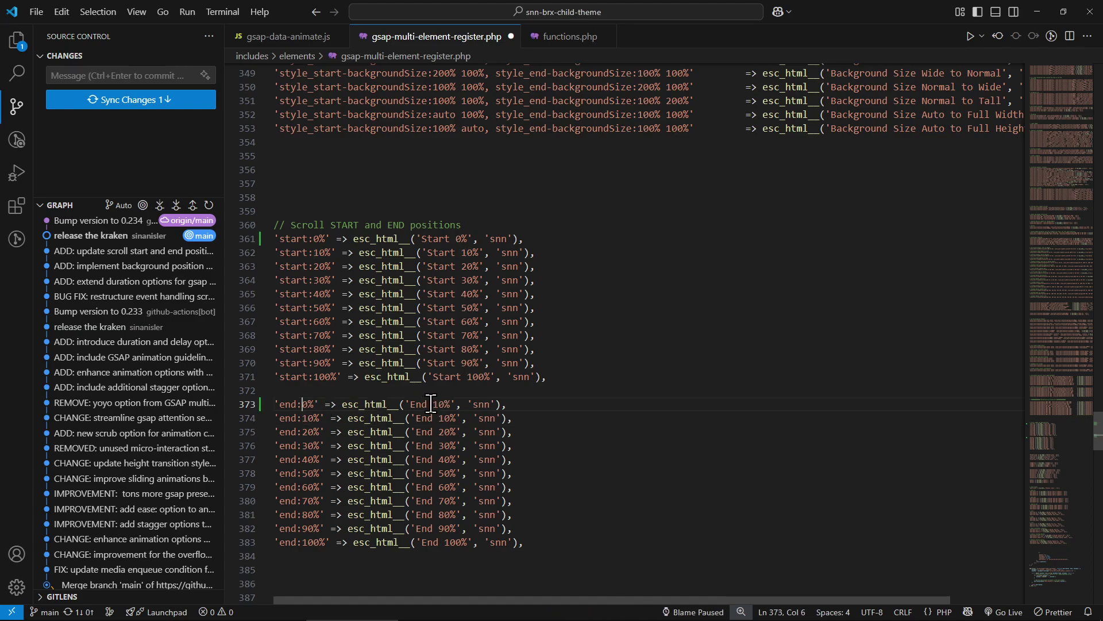
{"action": "double_click", "coordinate": [439, 404]}
{"action": "type", "text": "0"}
{"action": "key", "text": "End"}
{"action": "key", "text": "ctrl+s"}
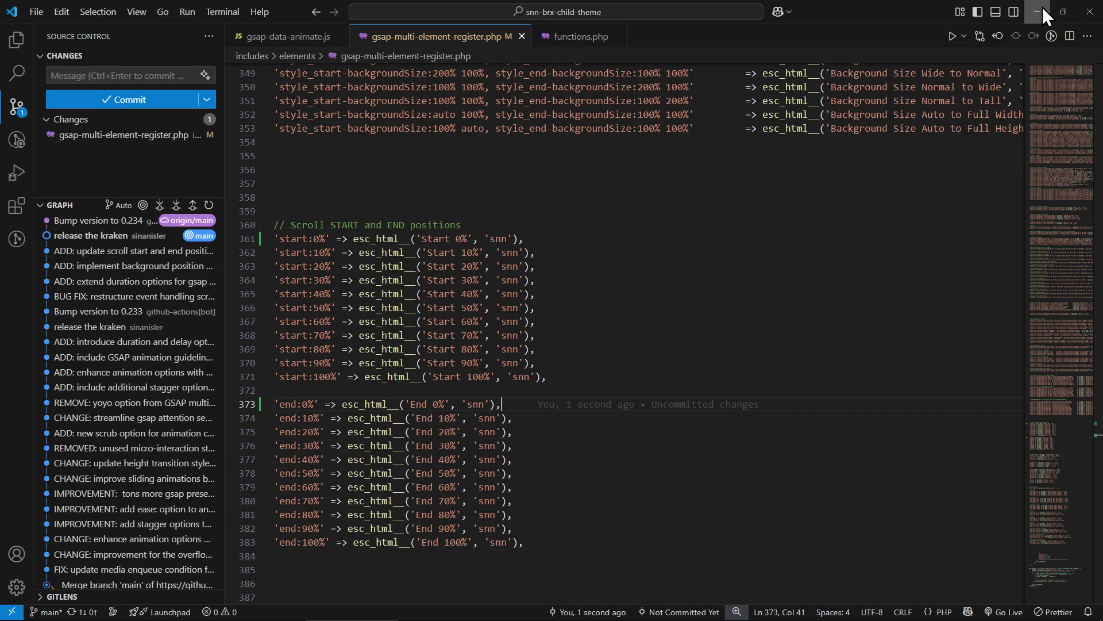
Switch back to the browser and scroll through the front-end page to examine the buttons' slide-in movement against the markers
{"action": "left_click", "coordinate": [1043, 8]}
{"action": "scroll", "coordinate": [612, 287], "scroll_direction": "down", "scroll_amount": 5}
{"action": "scroll", "coordinate": [612, 293], "scroll_direction": "up", "scroll_amount": 6}
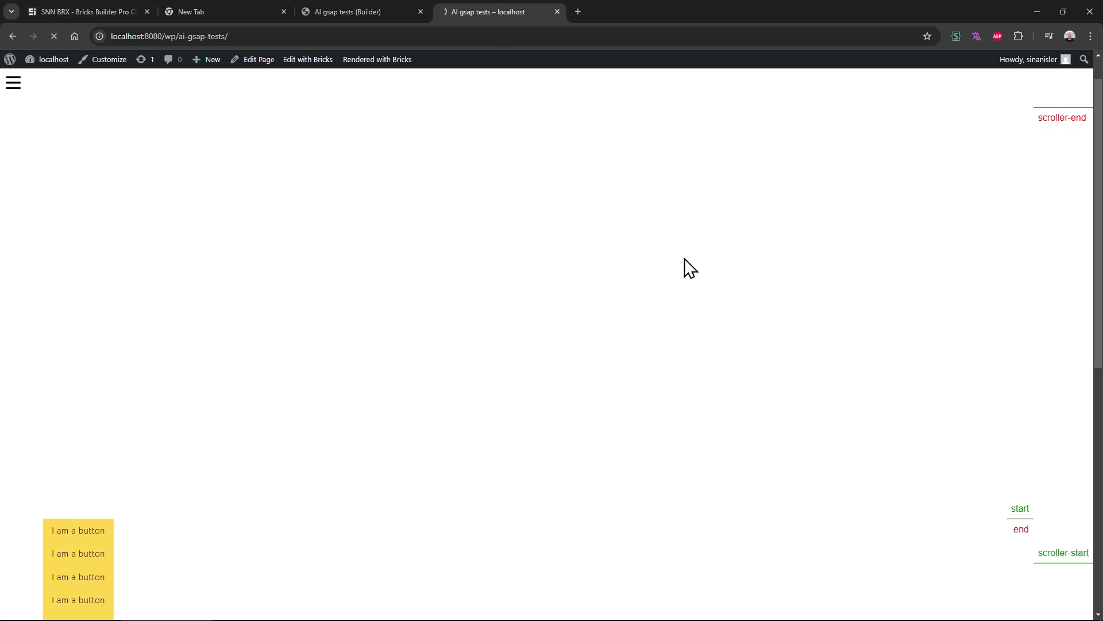
{"action": "scroll", "coordinate": [685, 266], "scroll_direction": "down", "scroll_amount": 5}
{"action": "scroll", "coordinate": [690, 267], "scroll_direction": "down", "scroll_amount": 2}
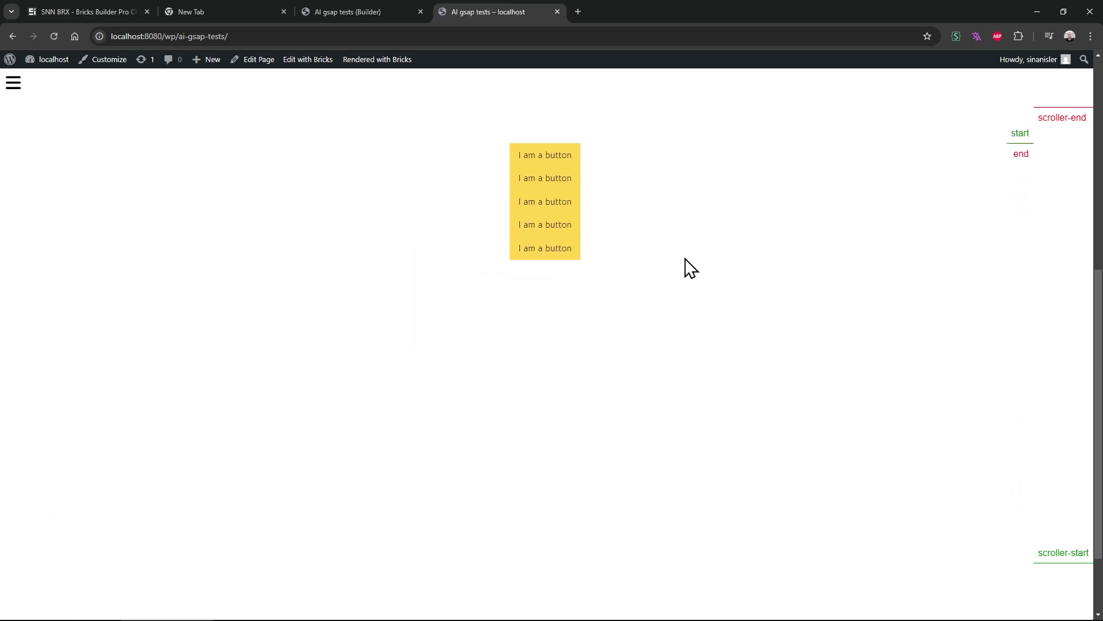
{"action": "scroll", "coordinate": [690, 267], "scroll_direction": "up", "scroll_amount": 7}
{"action": "scroll", "coordinate": [690, 267], "scroll_direction": "down", "scroll_amount": 5}
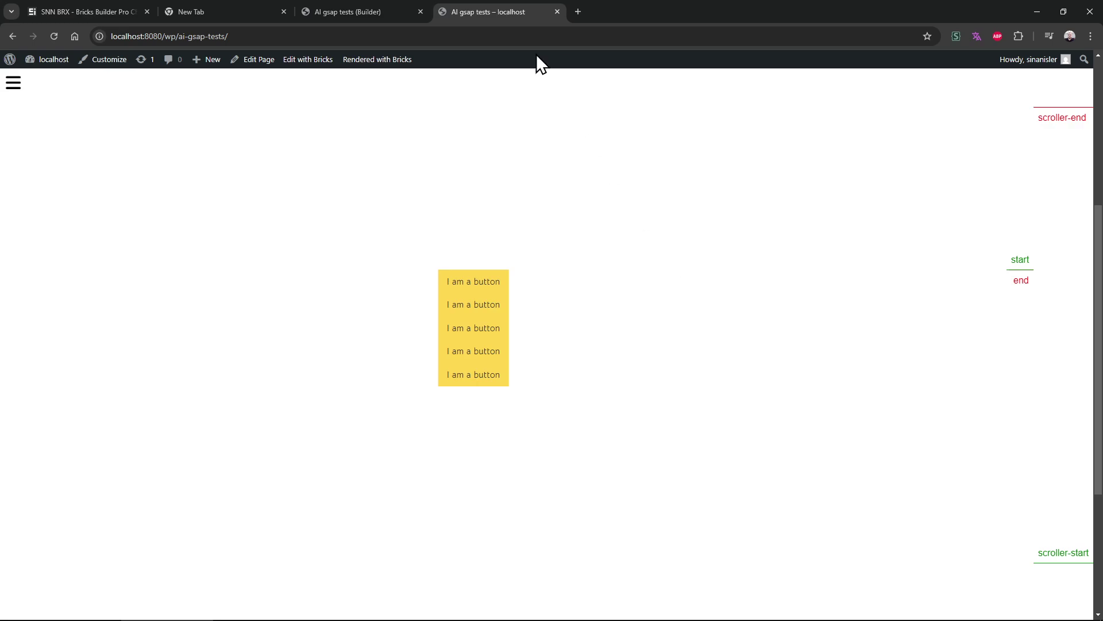
Search the builder's elements for "gsap", and return to the container's Select Animation setting
{"action": "left_click", "coordinate": [344, 10]}
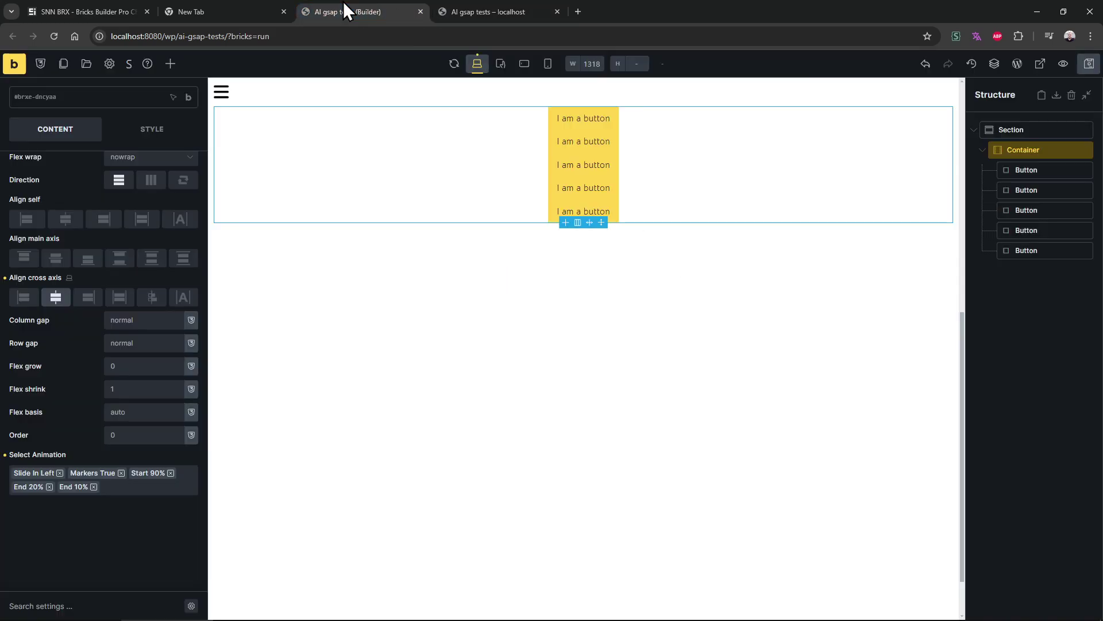
{"action": "left_click", "coordinate": [169, 63]}
{"action": "type", "text": "gsap"}
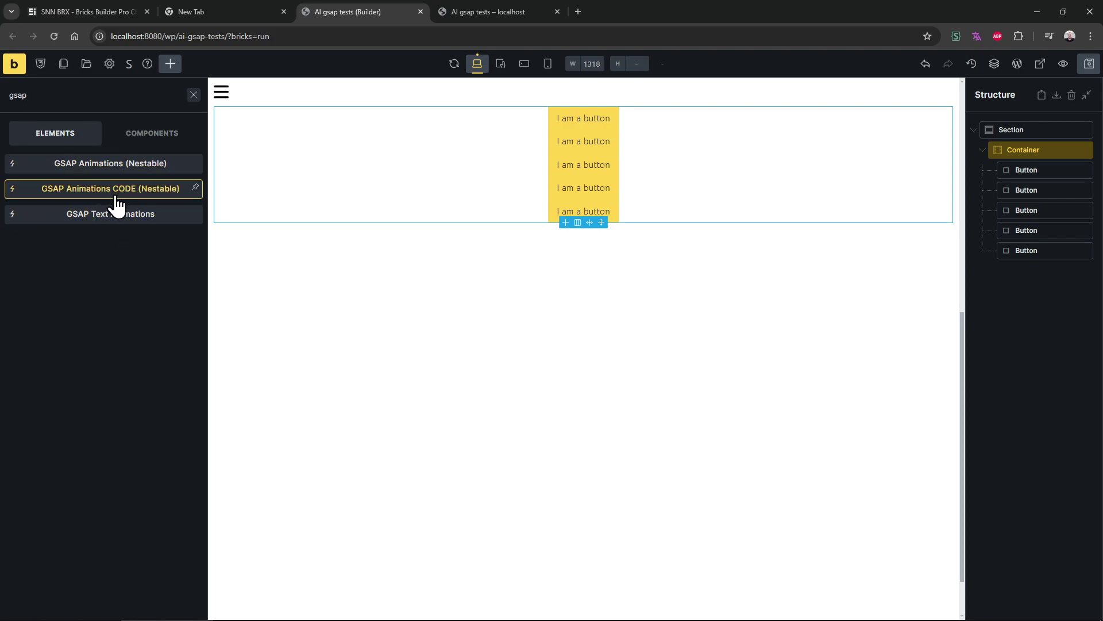
{"action": "left_click_drag", "start_coordinate": [129, 192], "coordinate": [1060, 150]}
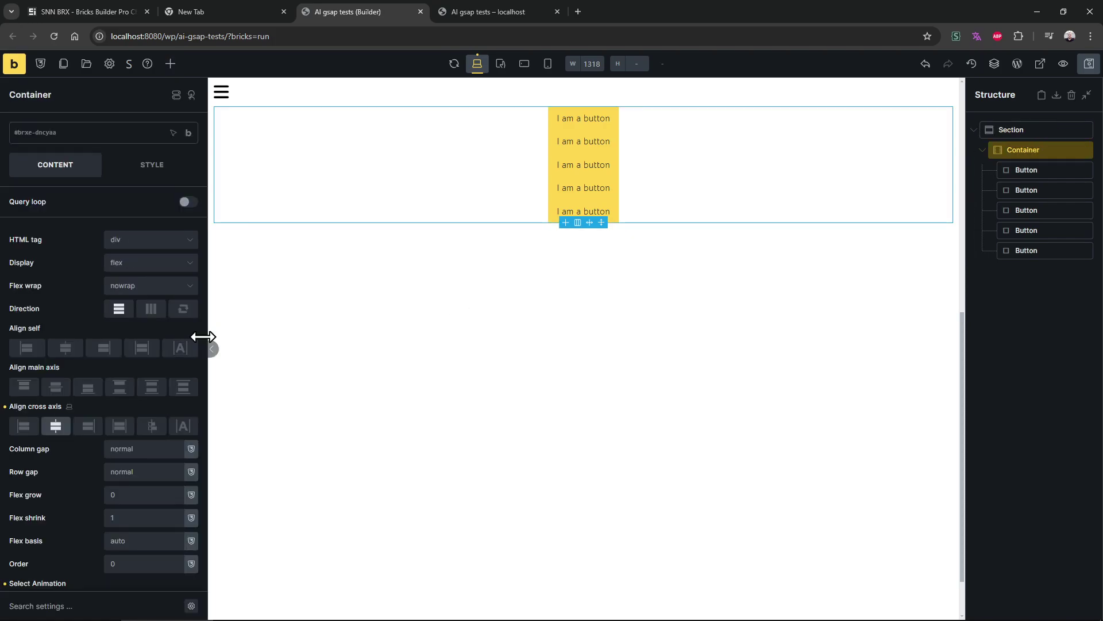
{"action": "scroll", "coordinate": [152, 368], "scroll_direction": "down", "scroll_amount": 2}
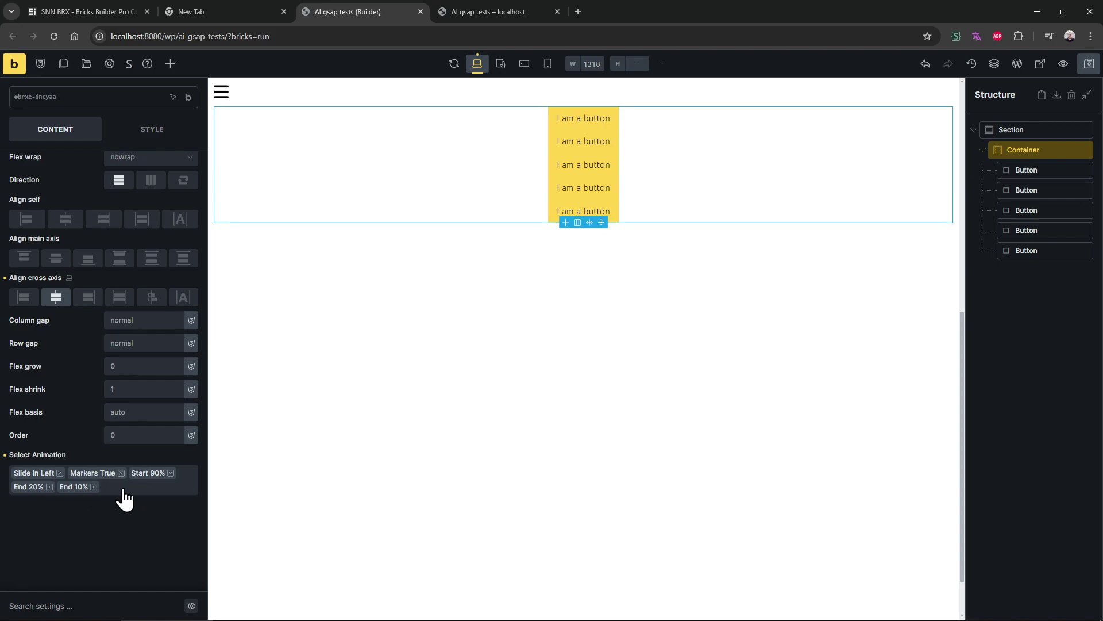
Remove the Markers True option from the container's animation, reload the front-end page, and scroll through the buttons' movement
{"action": "left_click", "coordinate": [495, 11]}
{"action": "scroll", "coordinate": [595, 302], "scroll_direction": "down", "scroll_amount": 5}
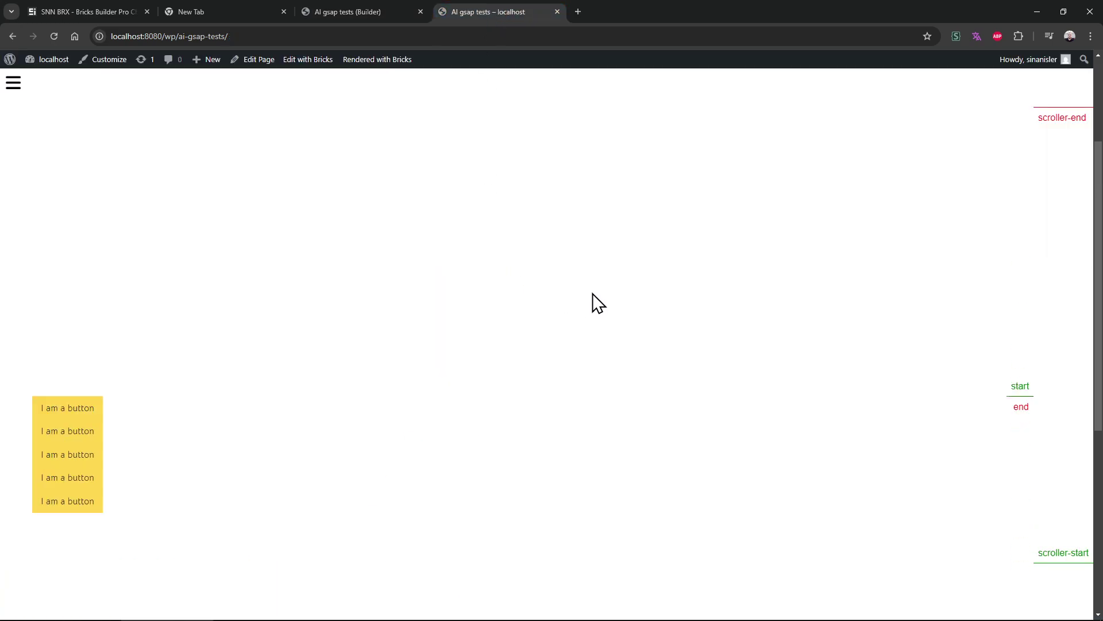
{"action": "left_click", "coordinate": [350, 11]}
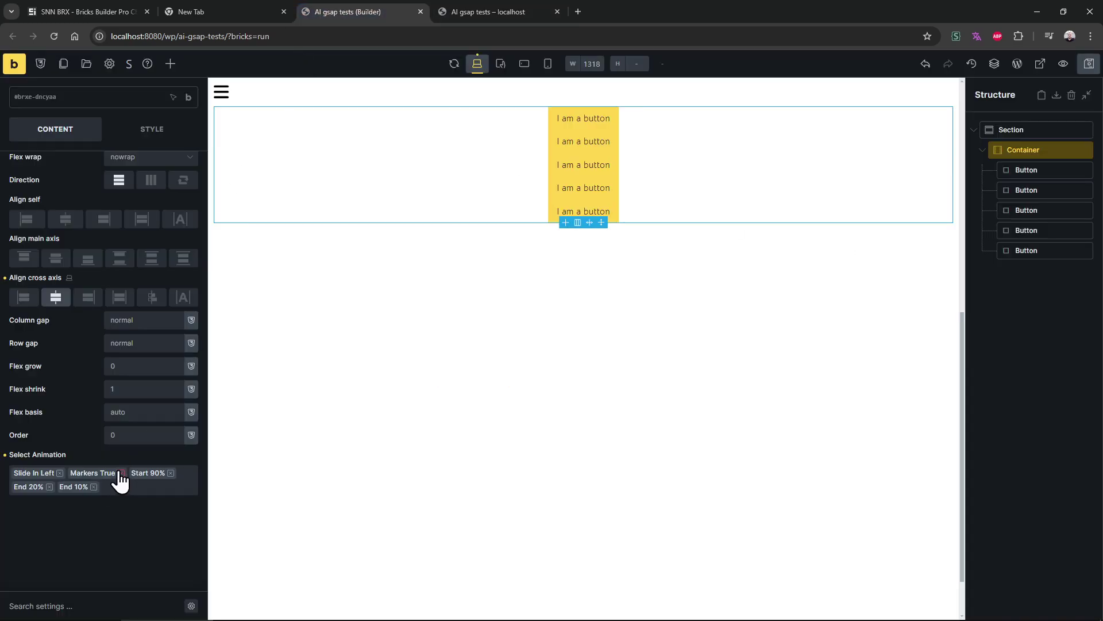
{"action": "left_click", "coordinate": [121, 473]}
{"action": "left_click", "coordinate": [494, 12]}
{"action": "key", "text": "F5"}
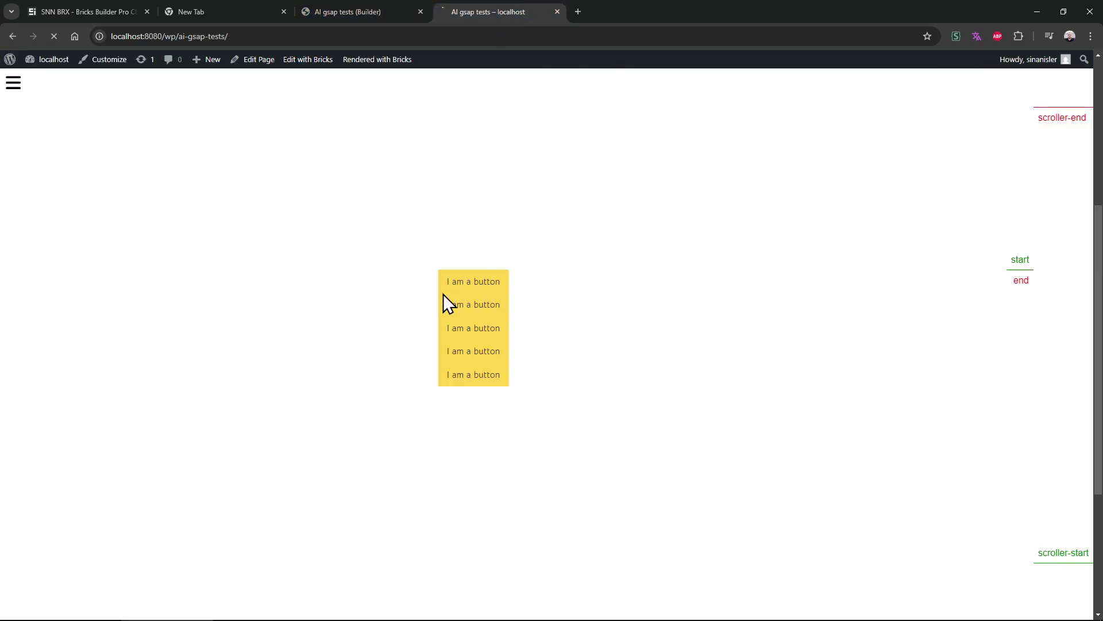
{"action": "scroll", "coordinate": [404, 415], "scroll_direction": "down", "scroll_amount": 5}
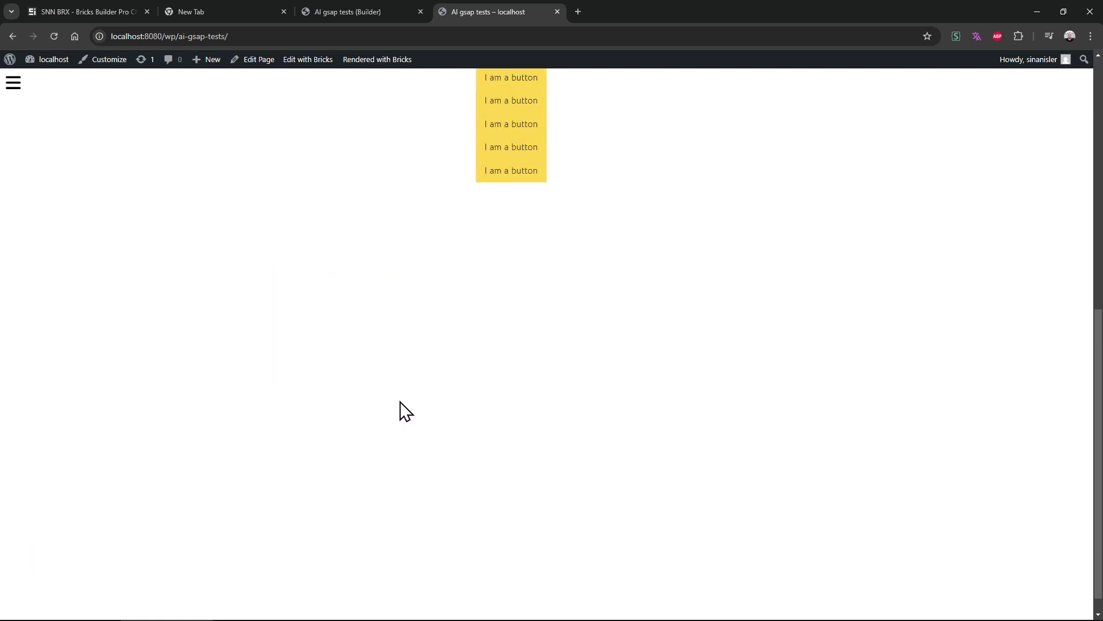
{"action": "scroll", "coordinate": [402, 397], "scroll_direction": "up", "scroll_amount": 3}
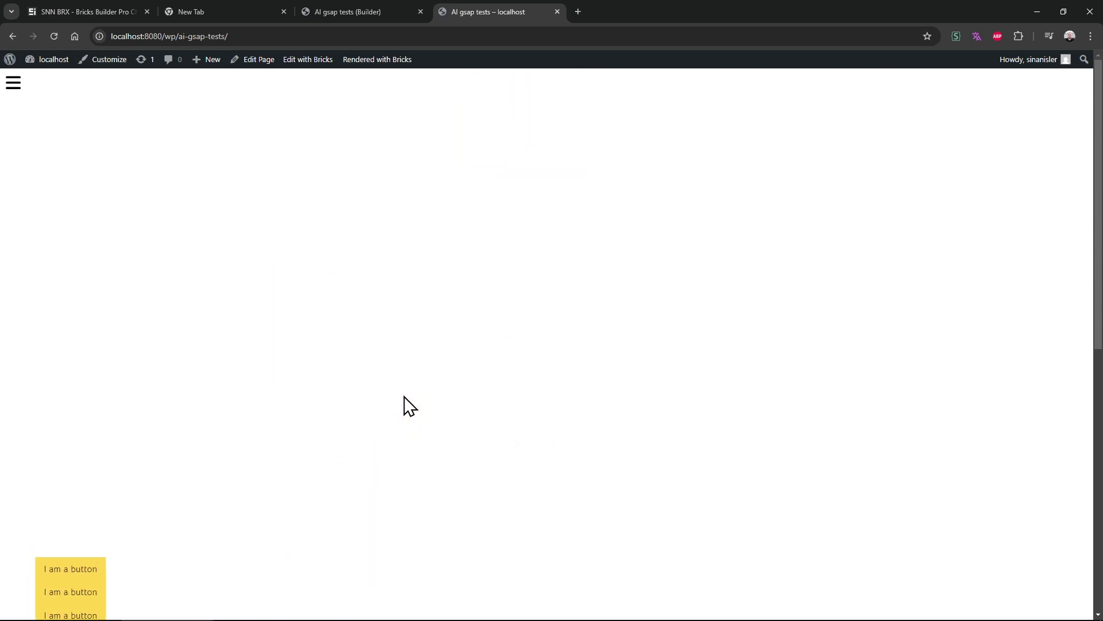
Remove the End 20% and End 10% options from the container's animation in the builder, and add Markers True
{"action": "left_click", "coordinate": [350, 11]}
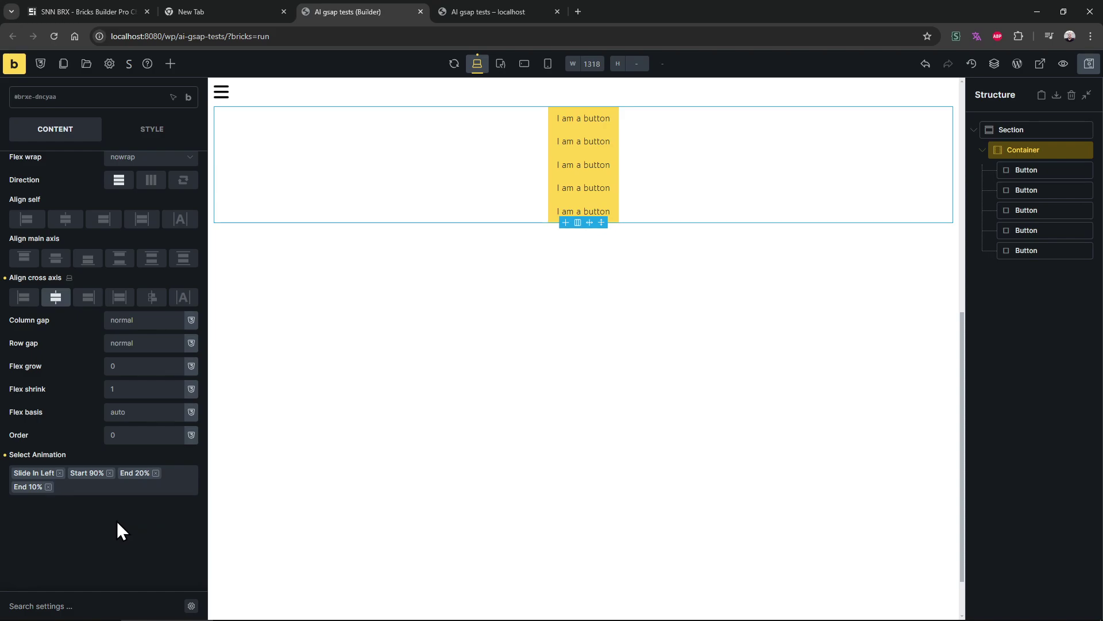
{"action": "left_click", "coordinate": [156, 473]}
{"action": "left_click", "coordinate": [154, 487]}
{"action": "left_click", "coordinate": [157, 493]}
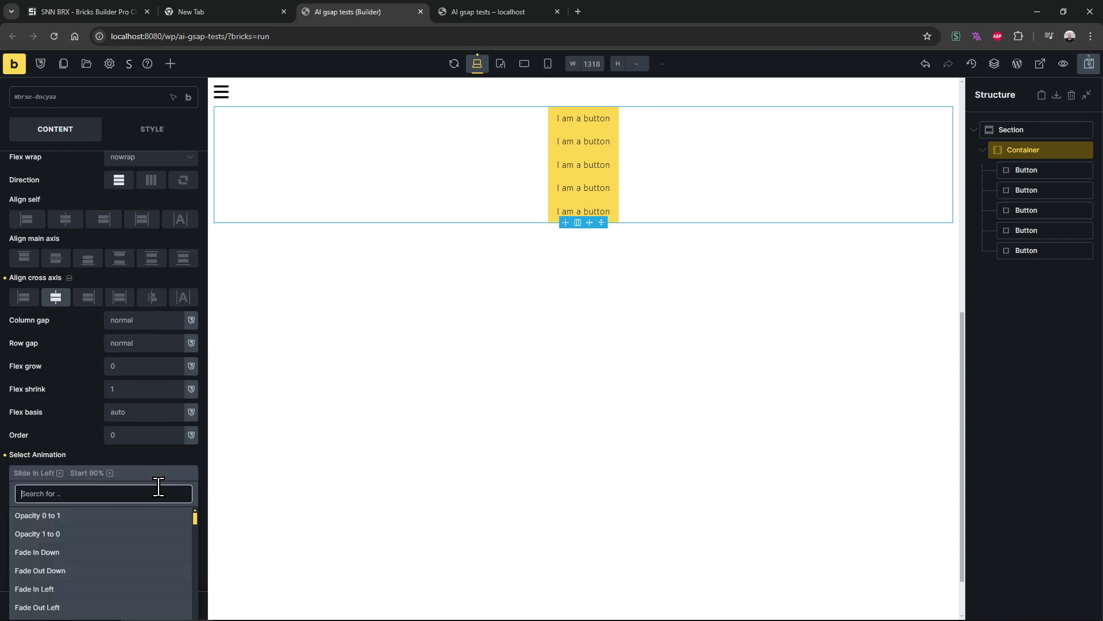
{"action": "type", "text": "marker"}
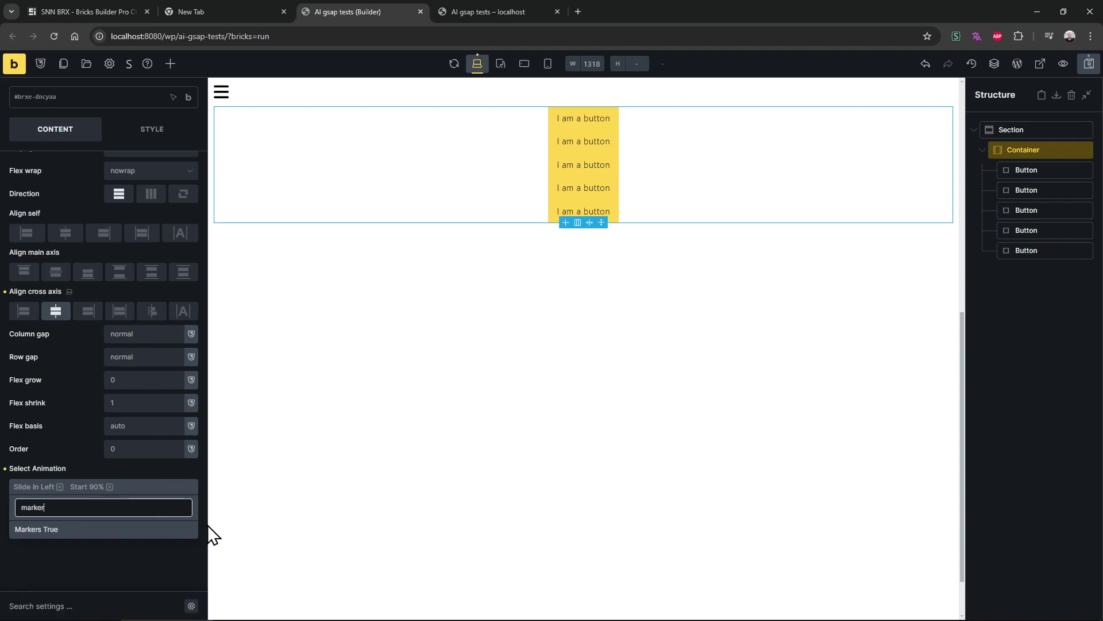
{"action": "left_click", "coordinate": [148, 524]}
Add the Stagger 1 option to the container's animation and scroll the front-end page to examine the buttons' staggered movement
{"action": "left_click", "coordinate": [185, 494]}
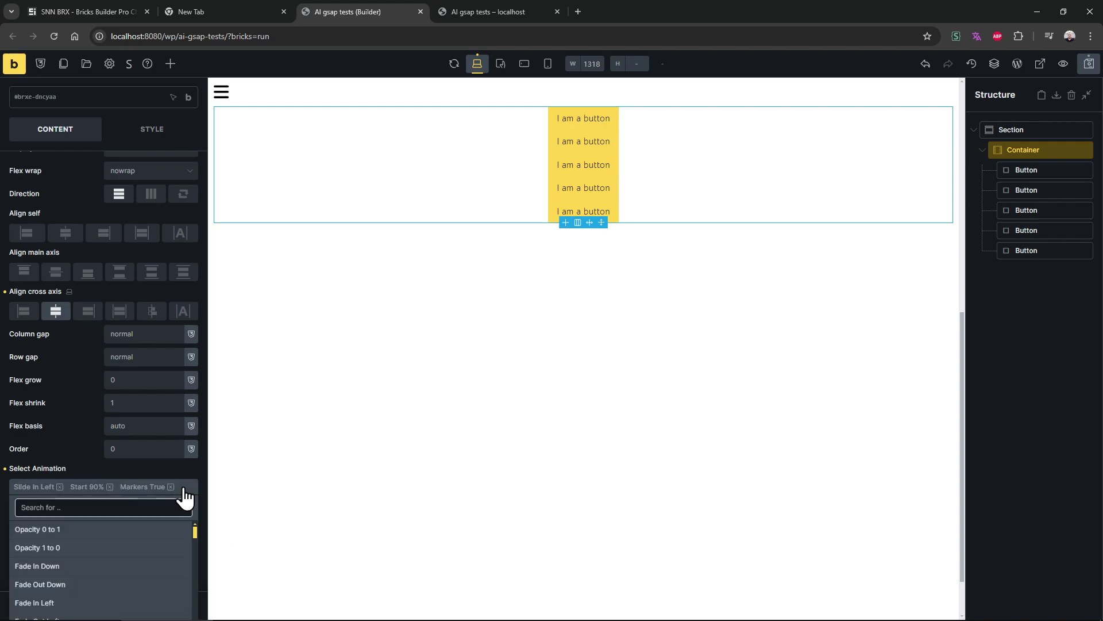
{"action": "type", "text": "stag"}
{"action": "left_click", "coordinate": [83, 563]}
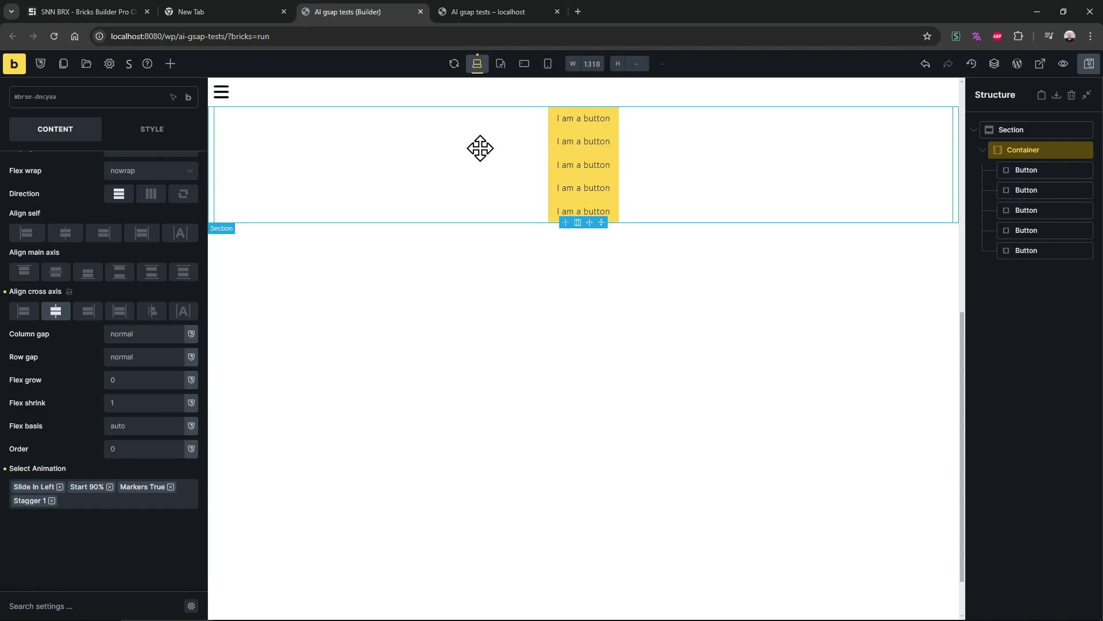
{"action": "left_click", "coordinate": [482, 11]}
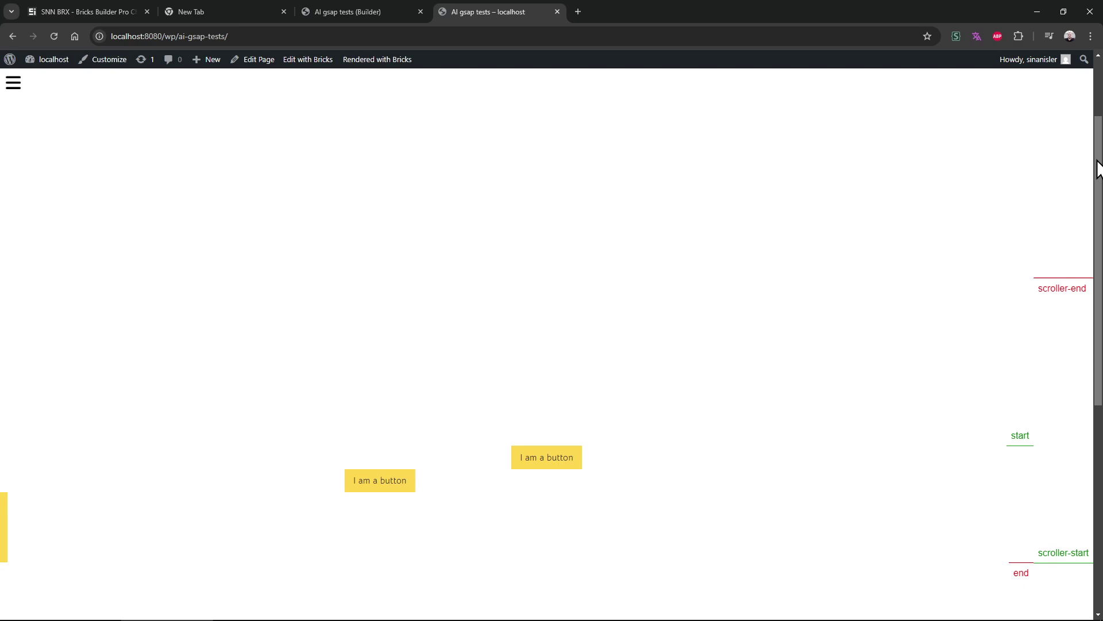
{"action": "left_click_drag", "start_coordinate": [1099, 167], "coordinate": [1079, 198]}
Replace the container's Stagger 1 option with Stagger 0.1 in the builder, and view the staggered buttons on the front-end page
{"action": "left_click", "coordinate": [357, 12]}
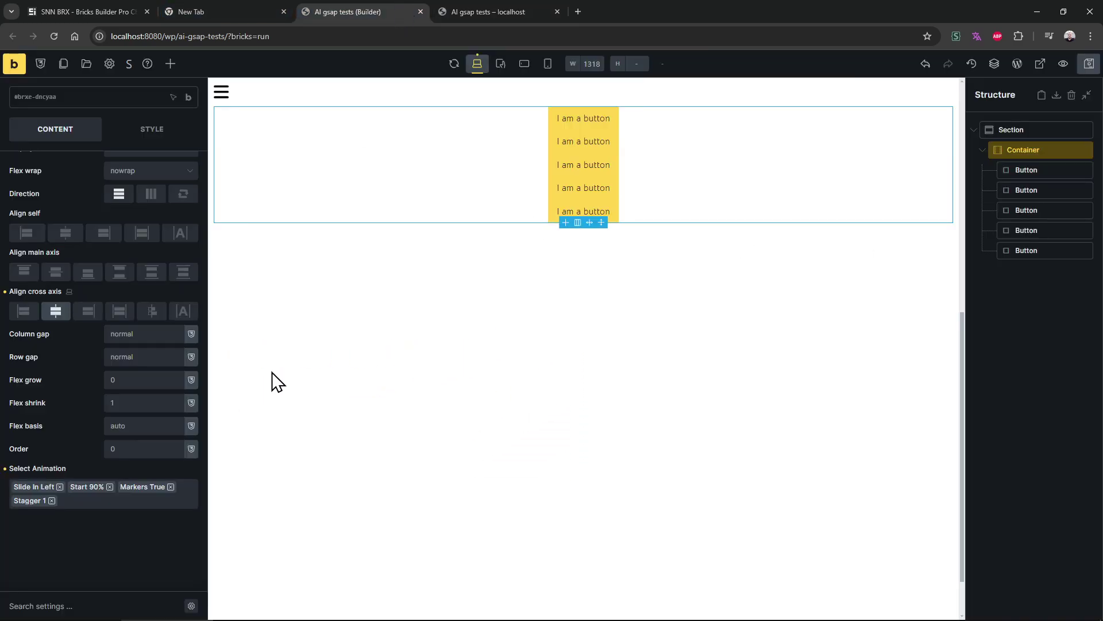
{"action": "left_click", "coordinate": [52, 500]}
{"action": "left_click", "coordinate": [183, 500]}
{"action": "type", "text": "stag"}
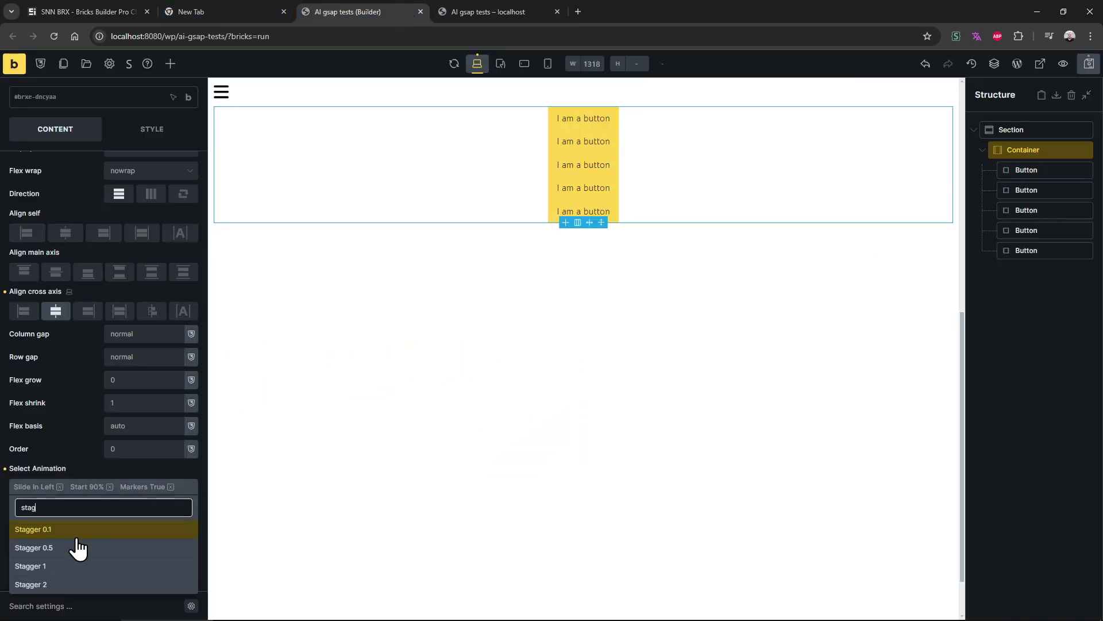
{"action": "left_click", "coordinate": [76, 543]}
{"action": "left_click", "coordinate": [489, 12]}
{"action": "left_click_drag", "start_coordinate": [1097, 239], "coordinate": [1086, 185]}
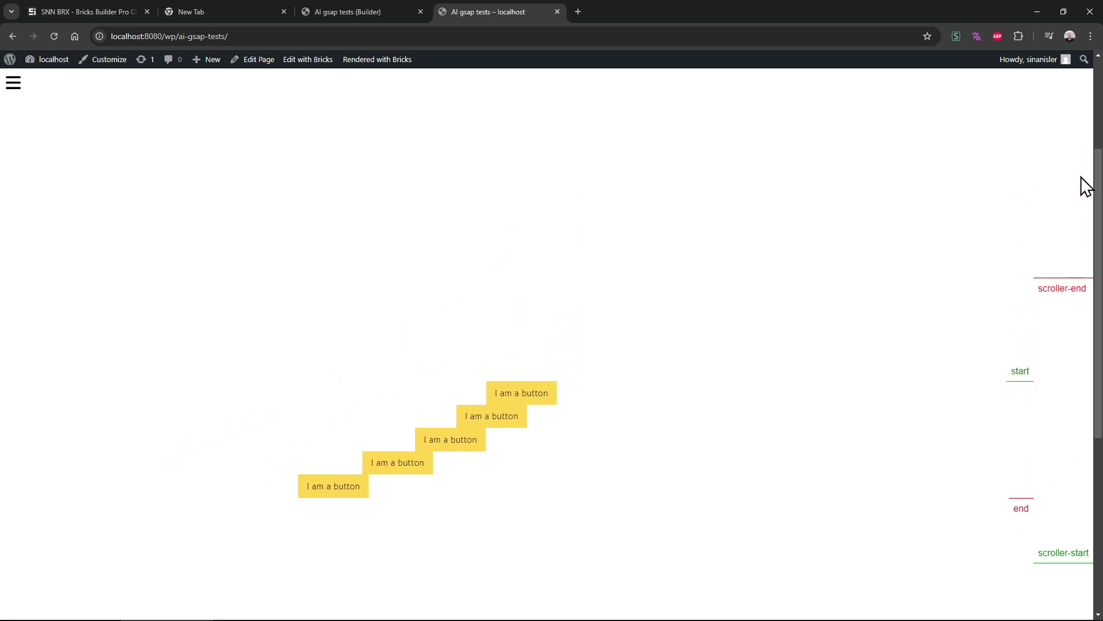
Remove the Start 90% option from the container's animation, reload the front-end page, and scroll through the buttons' staggered movement
{"action": "left_click", "coordinate": [402, 10]}
{"action": "left_click", "coordinate": [110, 486]}
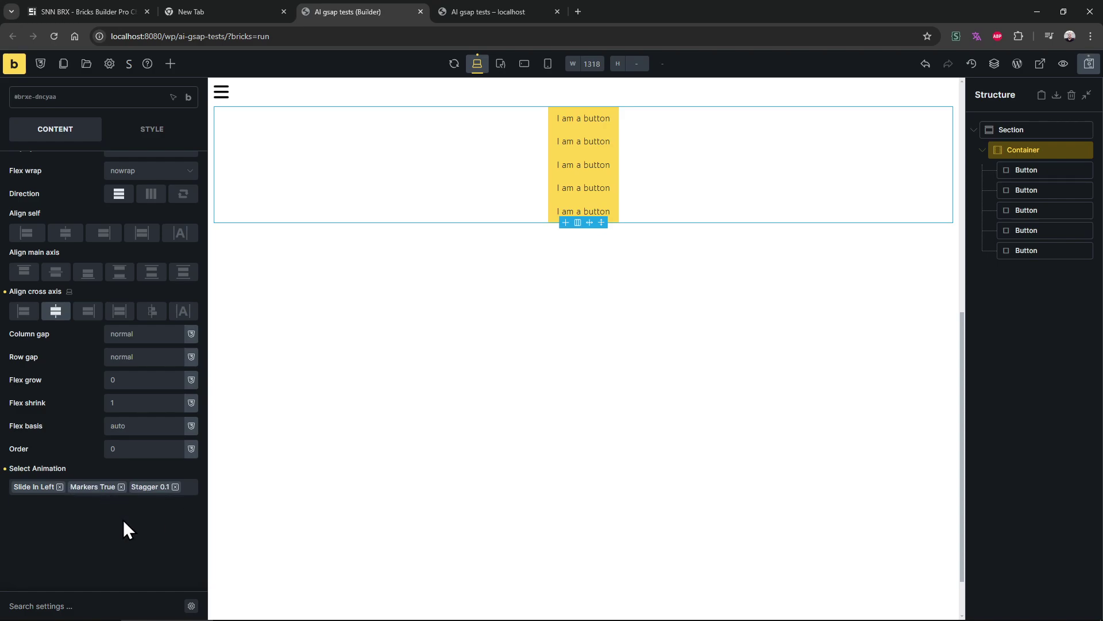
{"action": "left_click", "coordinate": [493, 11]}
{"action": "key", "text": "F5"}
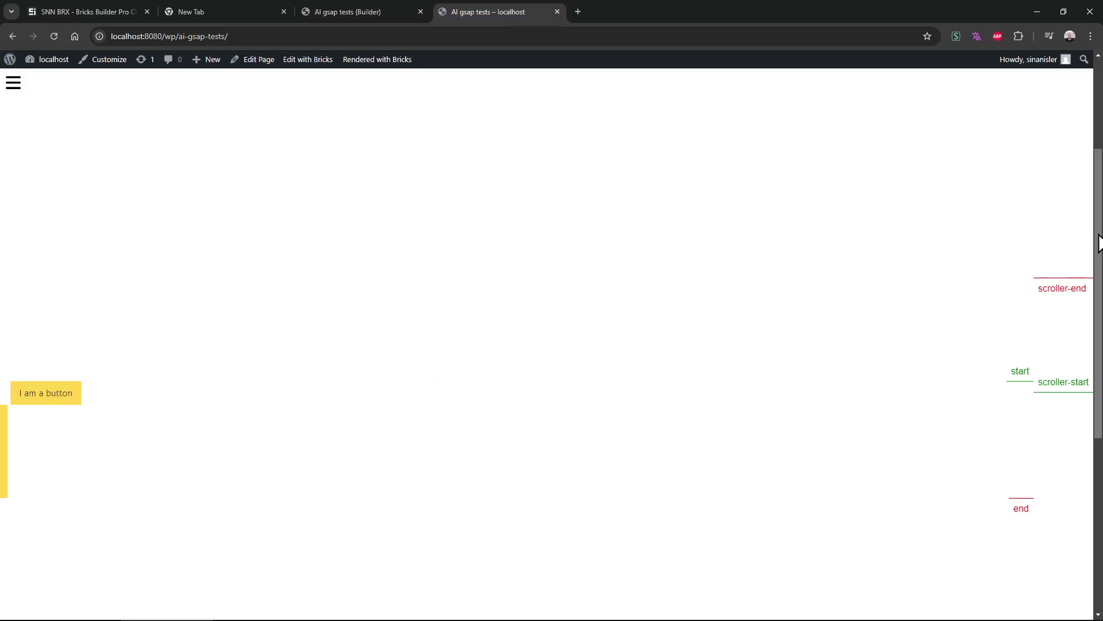
{"action": "left_click_drag", "start_coordinate": [1098, 237], "coordinate": [1052, 258]}
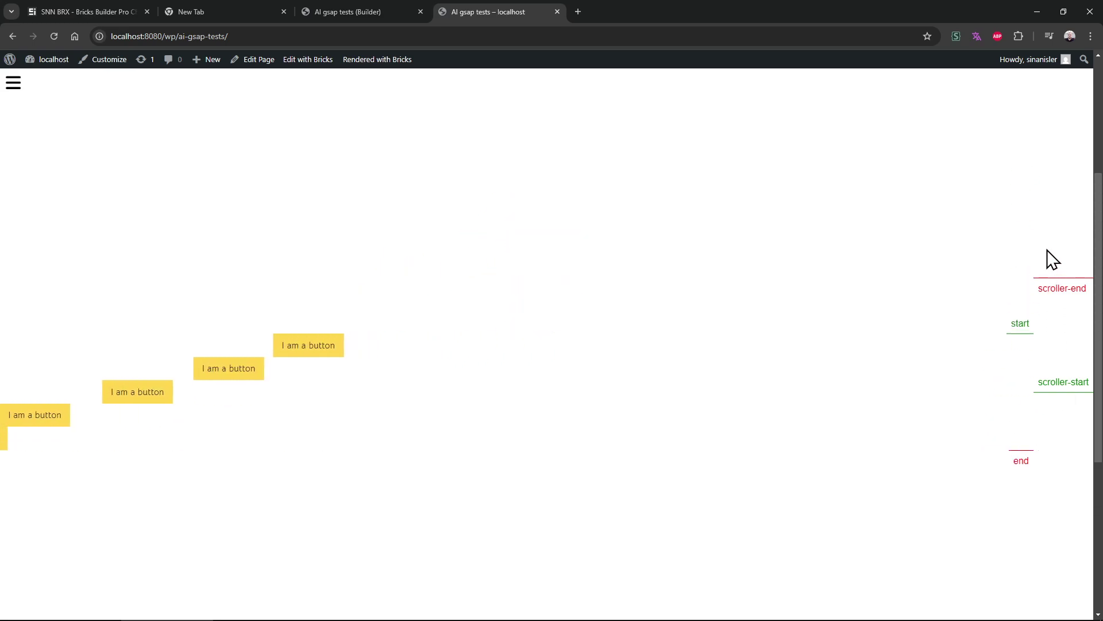
{"action": "scroll", "coordinate": [1046, 263], "scroll_direction": "down", "scroll_amount": 3}
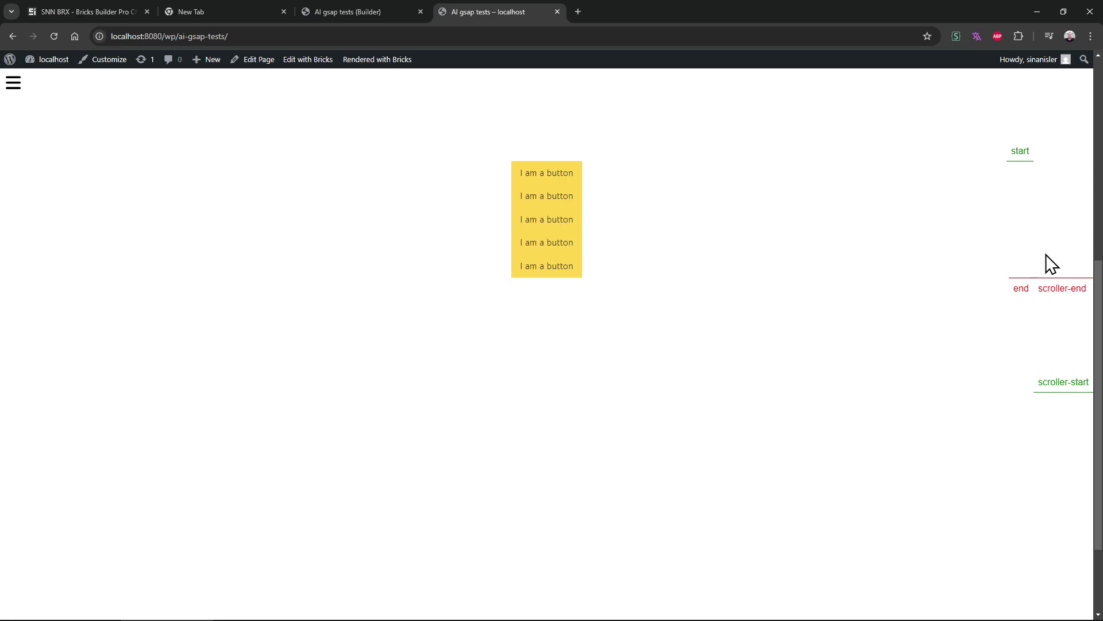
Return to the builder and examine the container's Select Animation options and the rest of its content settings
{"action": "left_click", "coordinate": [345, 9]}
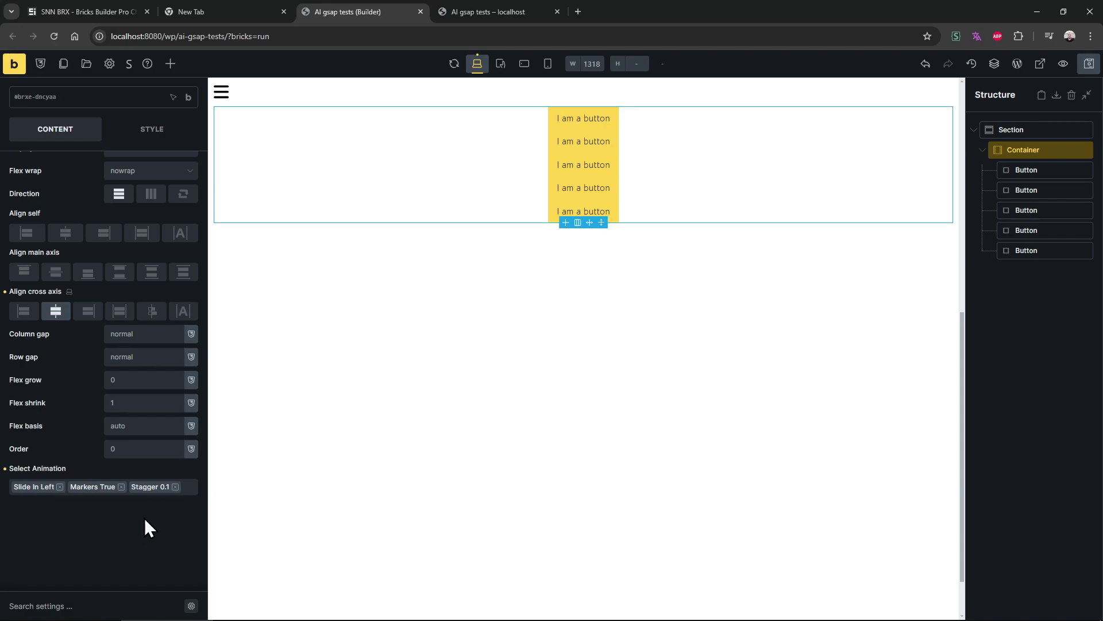
{"action": "left_click", "coordinate": [184, 493]}
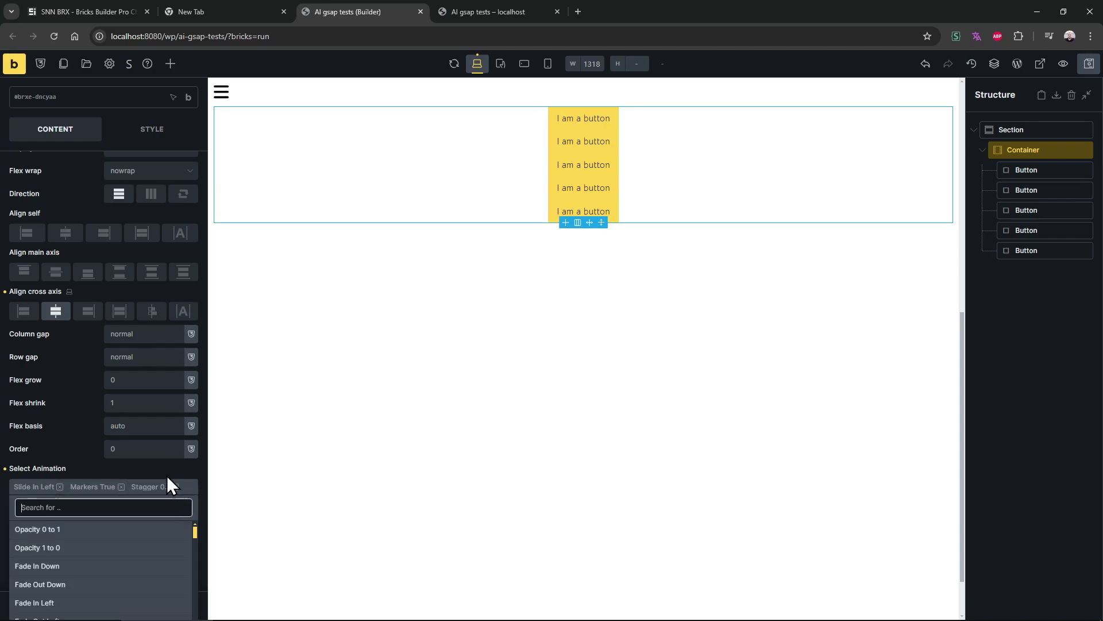
{"action": "left_click", "coordinate": [164, 469]}
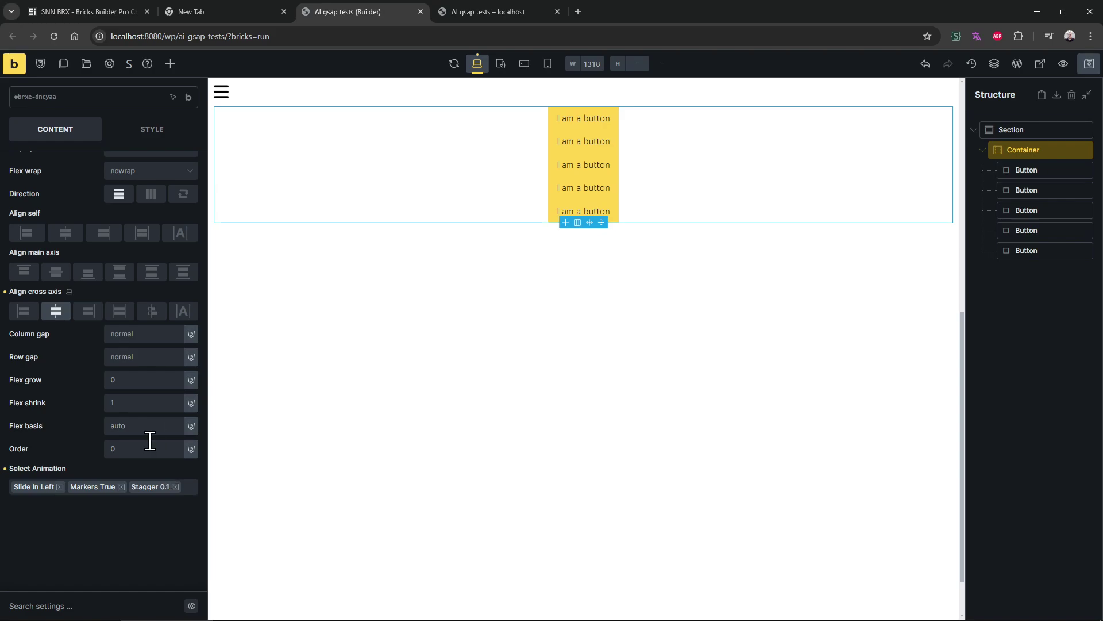
{"action": "scroll", "coordinate": [147, 439], "scroll_direction": "up", "scroll_amount": 2}
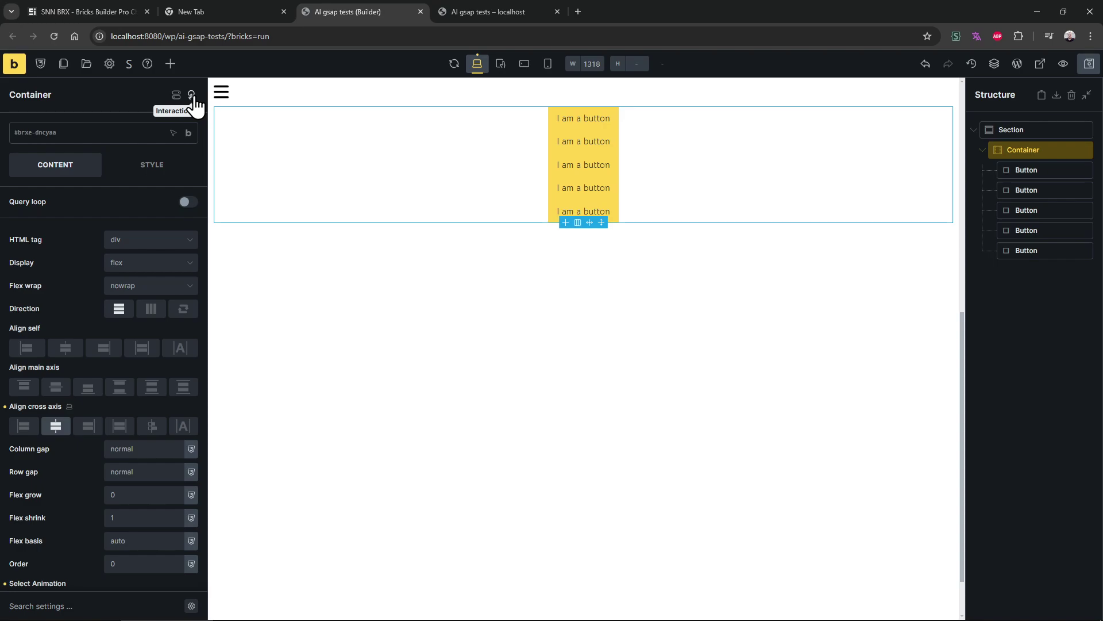
{"action": "scroll", "coordinate": [115, 508], "scroll_direction": "down", "scroll_amount": 2}
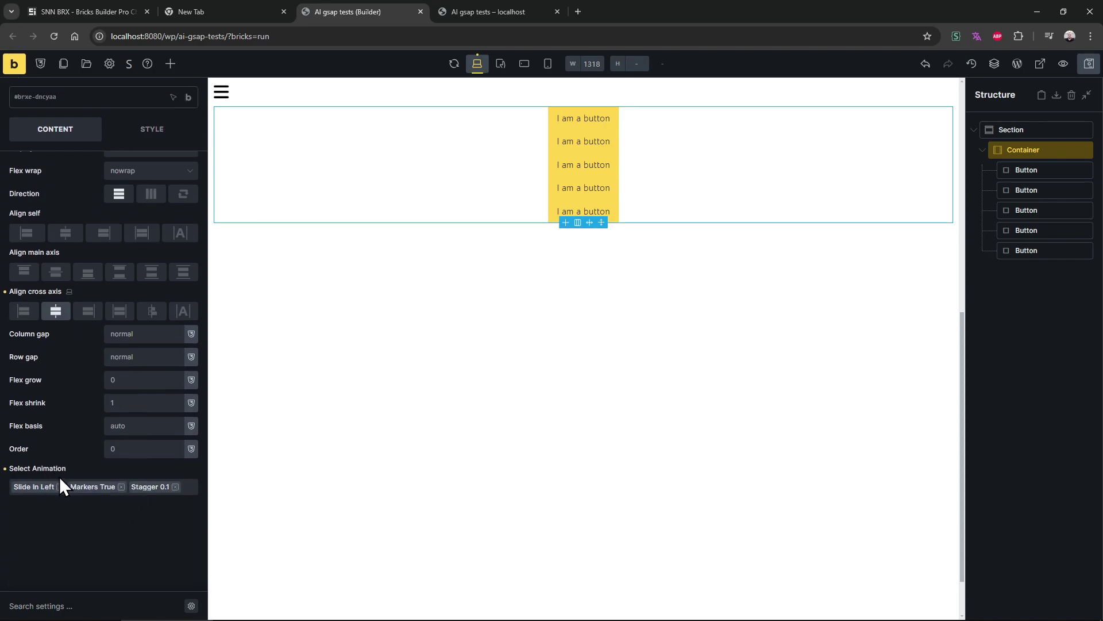
Search the builder's elements for "gsa" to view the GSAP elements, and reselect the container
{"action": "left_click", "coordinate": [176, 67]}
{"action": "type", "text": "gsa"}
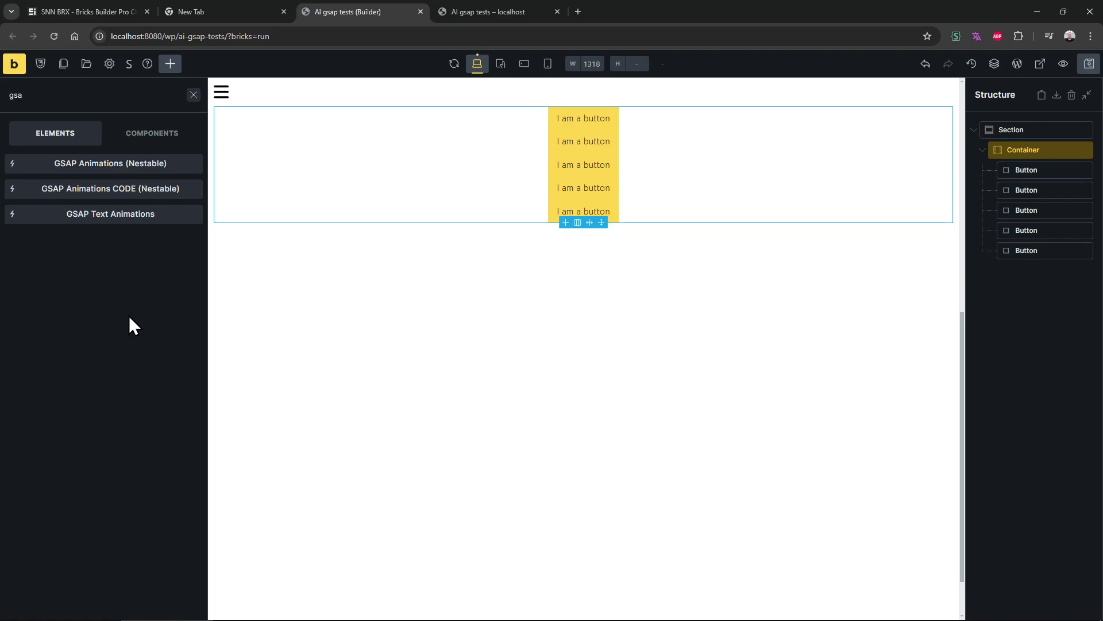
{"action": "left_click", "coordinate": [1026, 148]}
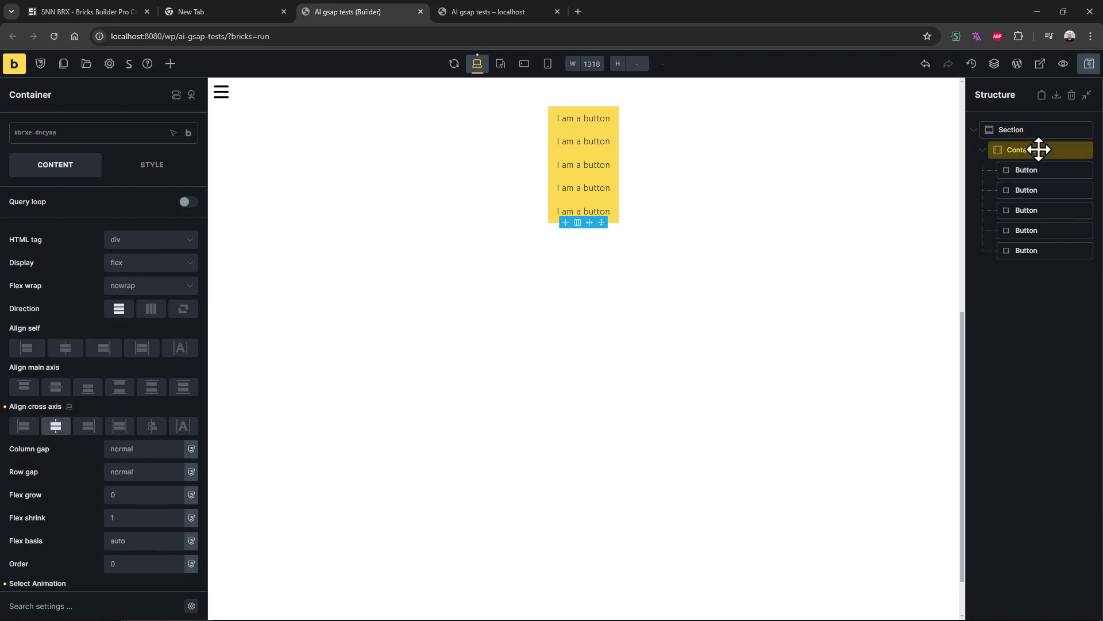
Add an interaction to the container with the Blur trigger and the Remove attribute action
{"action": "left_click", "coordinate": [192, 96]}
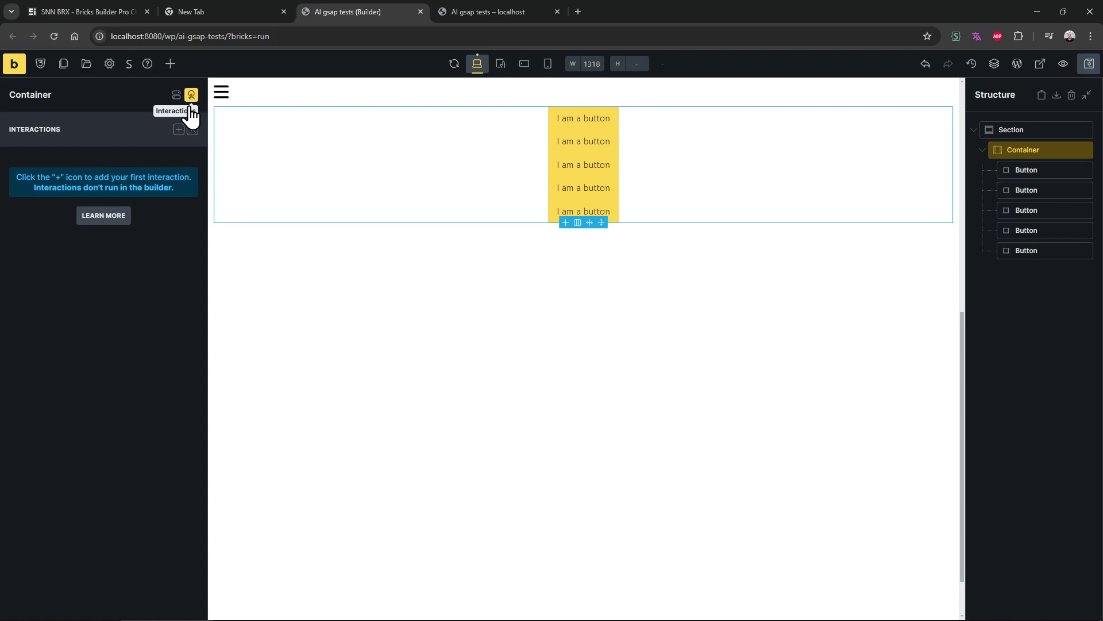
{"action": "left_click", "coordinate": [178, 130]}
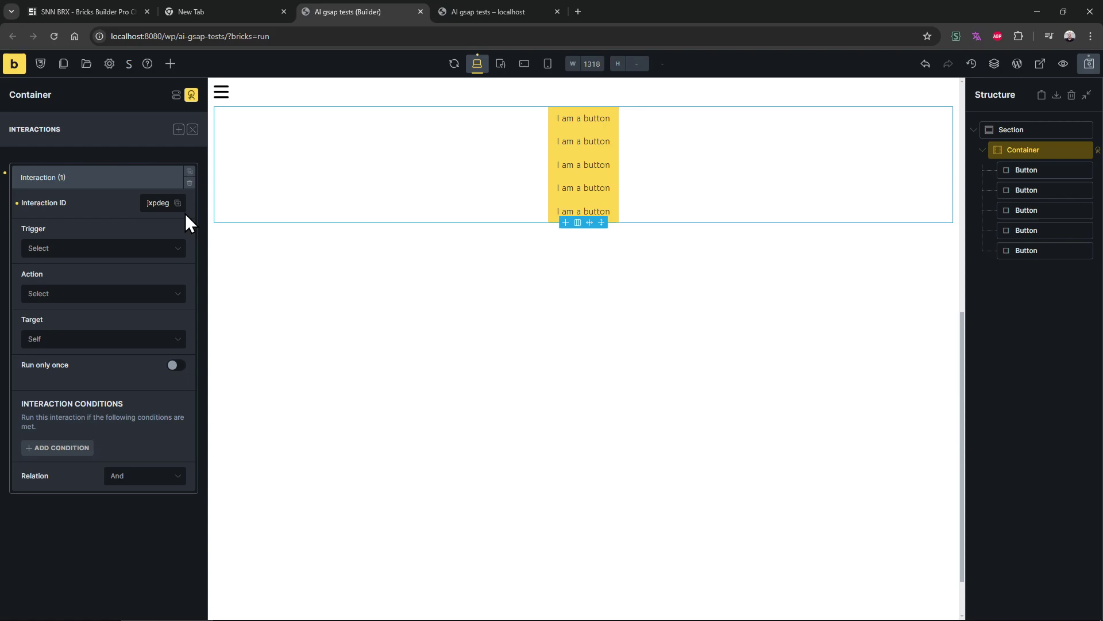
{"action": "left_click", "coordinate": [115, 250]}
{"action": "left_click", "coordinate": [100, 339]}
{"action": "left_click", "coordinate": [108, 247]}
{"action": "left_click", "coordinate": [92, 291]}
{"action": "left_click", "coordinate": [98, 294]}
{"action": "left_click", "coordinate": [89, 376]}
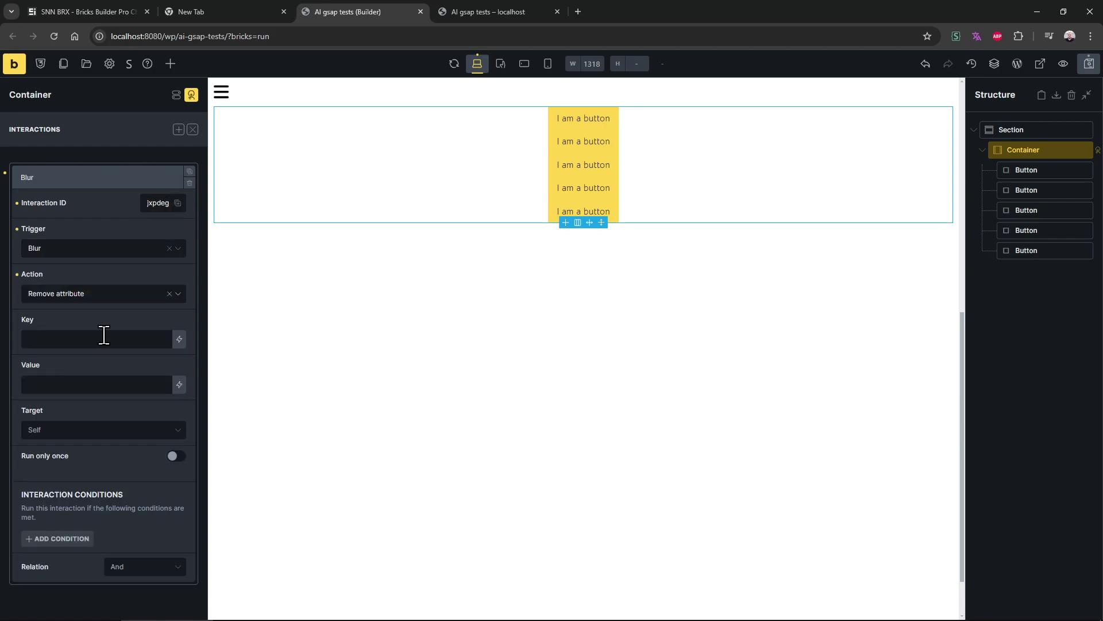
Change the interaction's action to Start animation with the rubberBand animation, and look through its target options
{"action": "left_click", "coordinate": [101, 293]}
{"action": "left_click", "coordinate": [95, 413]}
{"action": "left_click", "coordinate": [143, 323]}
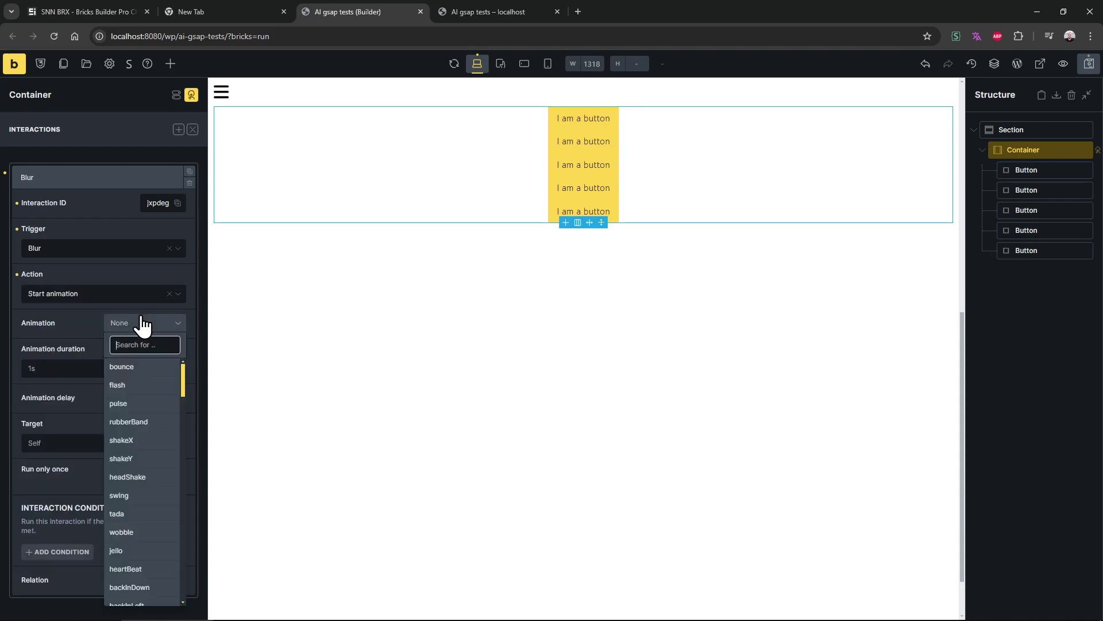
{"action": "left_click", "coordinate": [136, 412]}
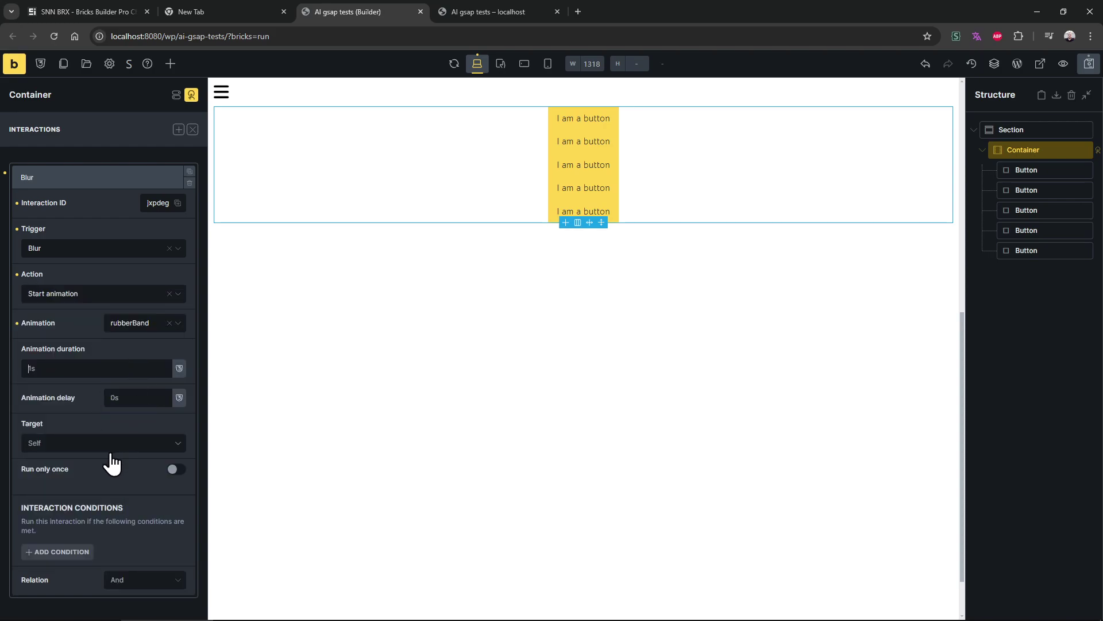
{"action": "left_click", "coordinate": [163, 447]}
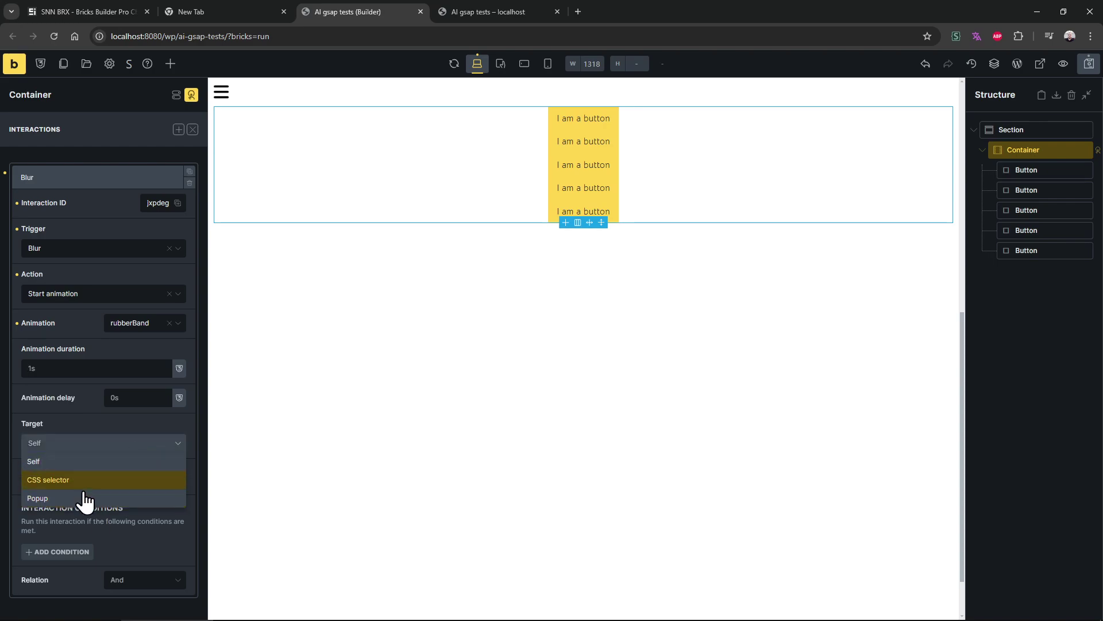
{"action": "left_click", "coordinate": [105, 460]}
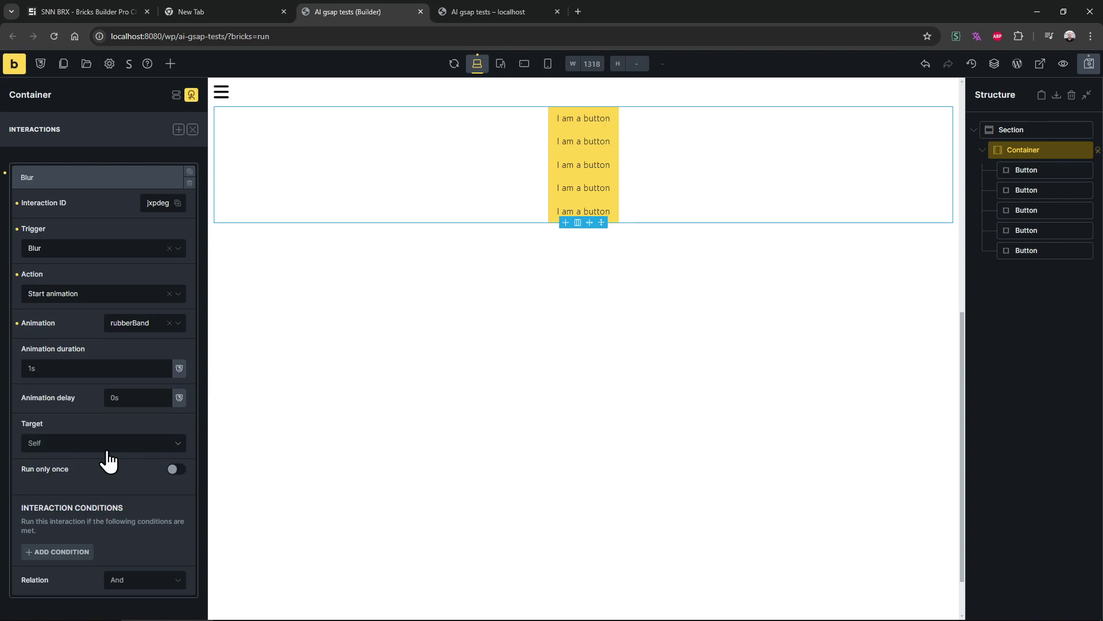
Try the Run only once option, delete the container's interaction, and return to the container's content settings
{"action": "left_click", "coordinate": [173, 472]}
{"action": "left_click", "coordinate": [171, 472]}
{"action": "left_click", "coordinate": [190, 183]}
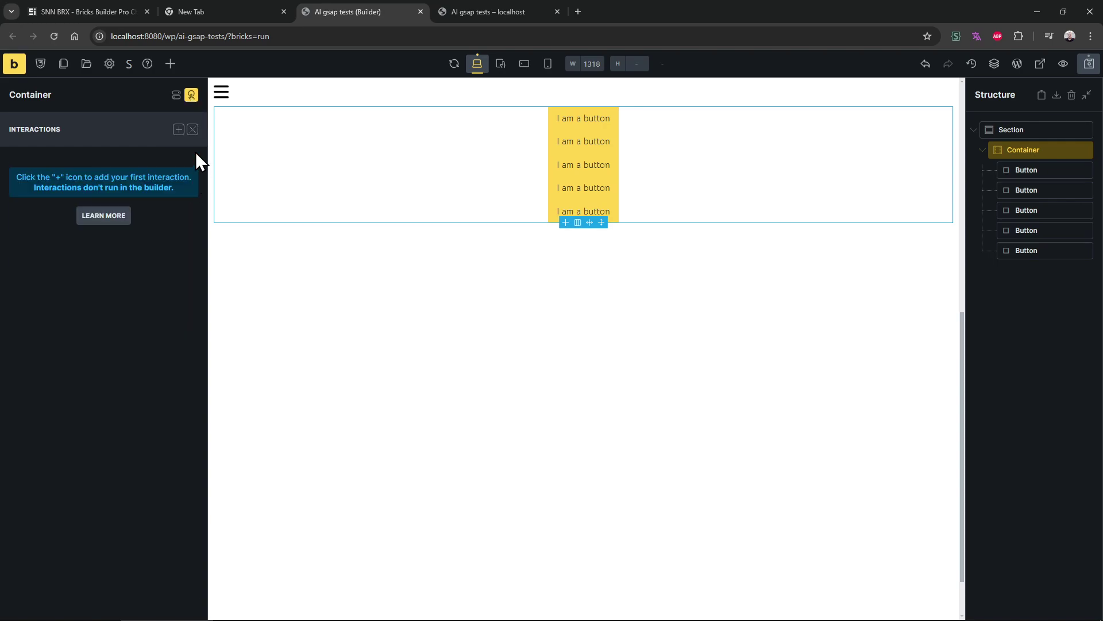
{"action": "left_click", "coordinate": [192, 95]}
{"action": "scroll", "coordinate": [80, 494], "scroll_direction": "down", "scroll_amount": 3}
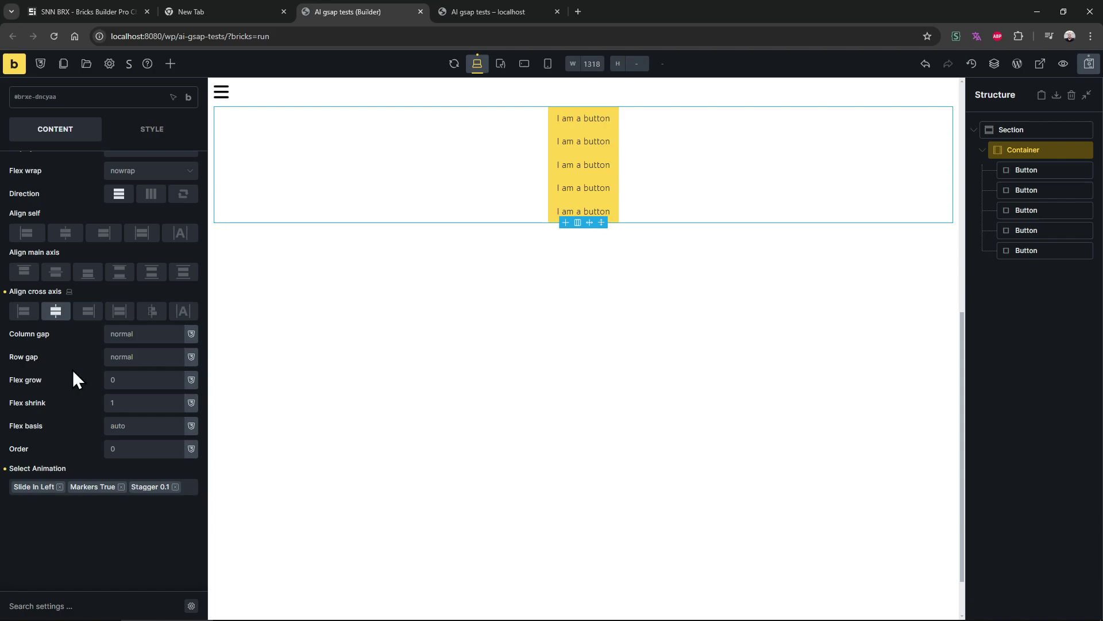
Browse the builder's element list through the SNN group to the GSAP elements, and reselect the container
{"action": "left_click", "coordinate": [171, 63]}
{"action": "scroll", "coordinate": [116, 518], "scroll_direction": "down", "scroll_amount": 10}
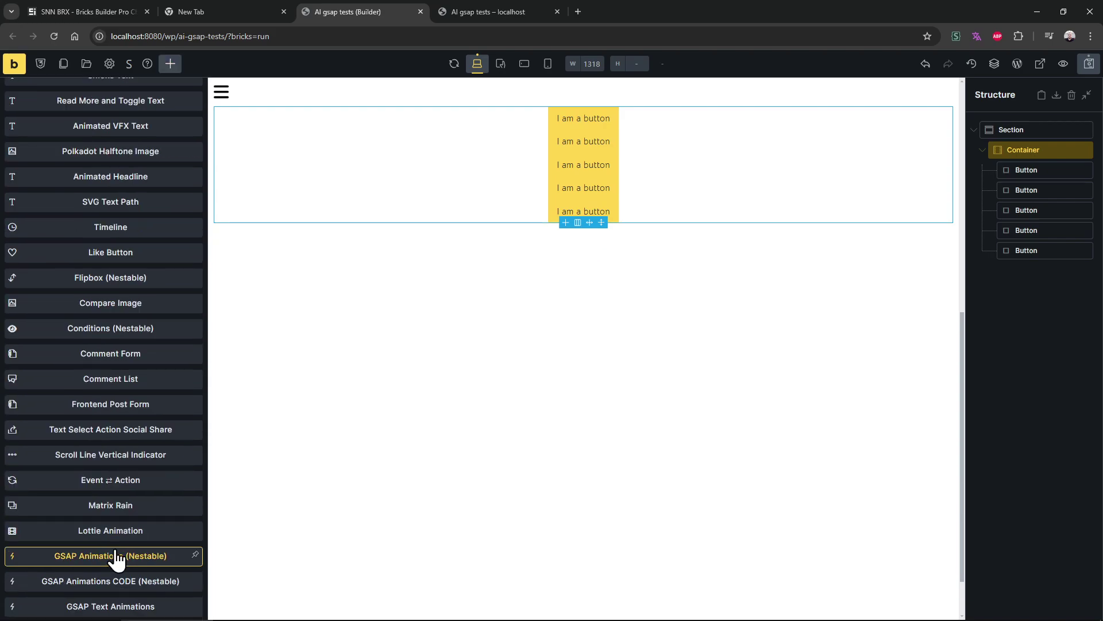
{"action": "scroll", "coordinate": [126, 509], "scroll_direction": "up", "scroll_amount": 4}
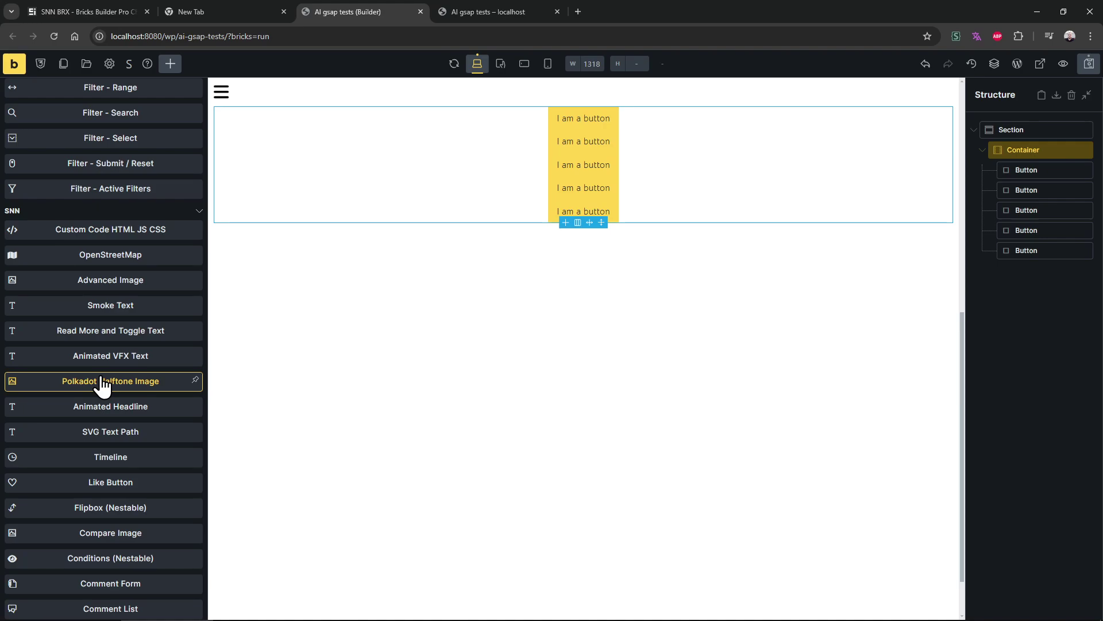
{"action": "left_click", "coordinate": [1050, 152]}
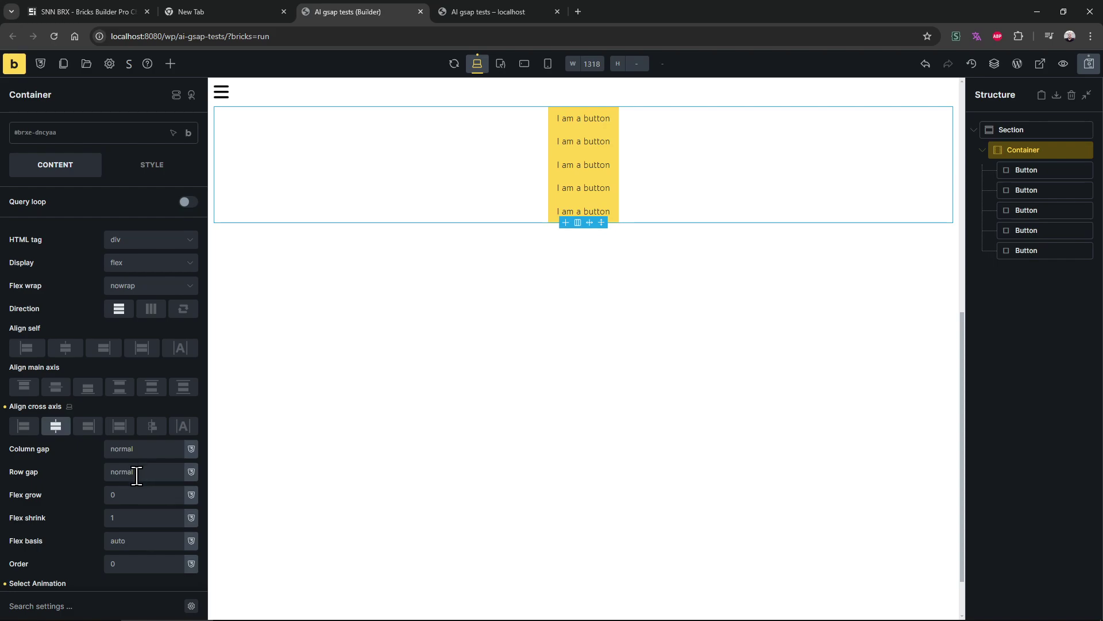
Add the Flip In 3D option to the container's Select Animation and remove its Slide In Left option
{"action": "scroll", "coordinate": [72, 526], "scroll_direction": "down", "scroll_amount": 2}
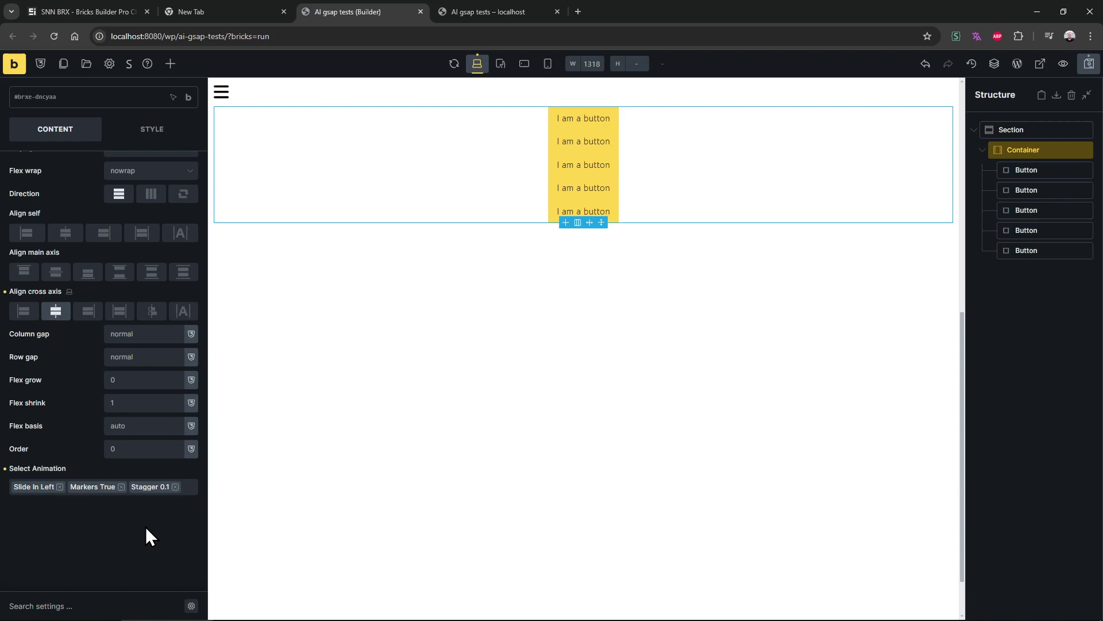
{"action": "left_click", "coordinate": [194, 495]}
{"action": "scroll", "coordinate": [178, 525], "scroll_direction": "down", "scroll_amount": 6}
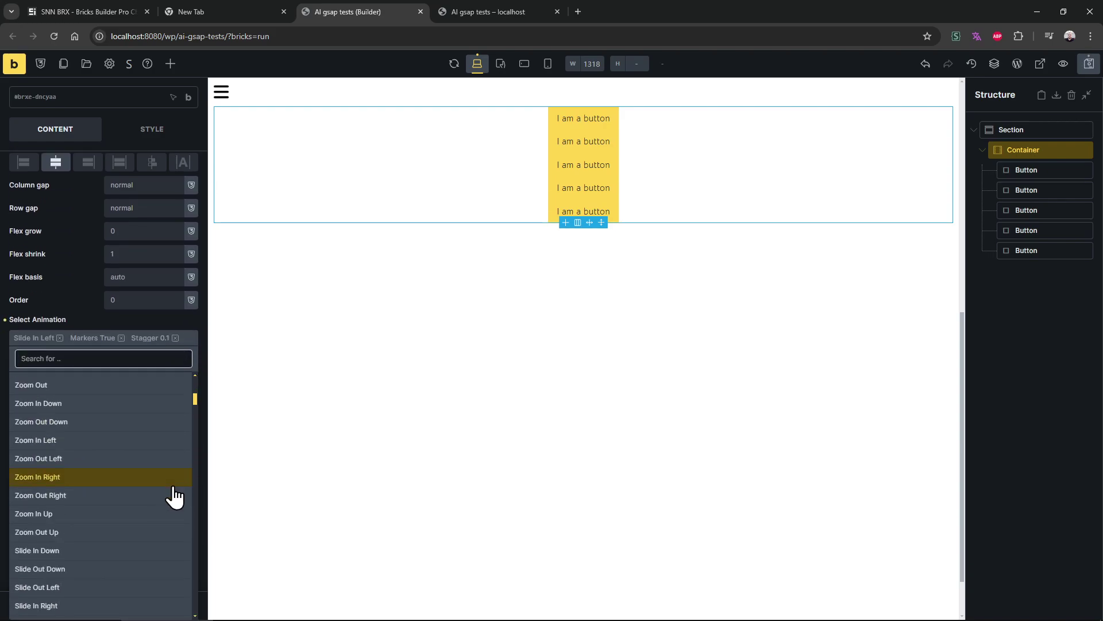
{"action": "scroll", "coordinate": [174, 496], "scroll_direction": "down", "scroll_amount": 5}
{"action": "left_click", "coordinate": [149, 358]}
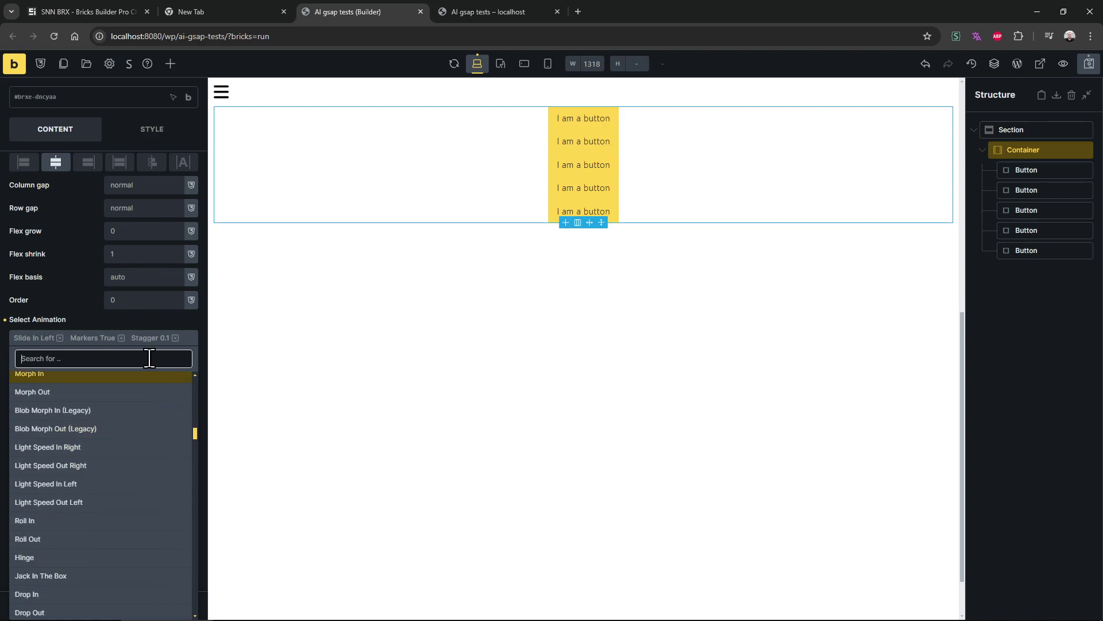
{"action": "scroll", "coordinate": [106, 591], "scroll_direction": "down", "scroll_amount": 6}
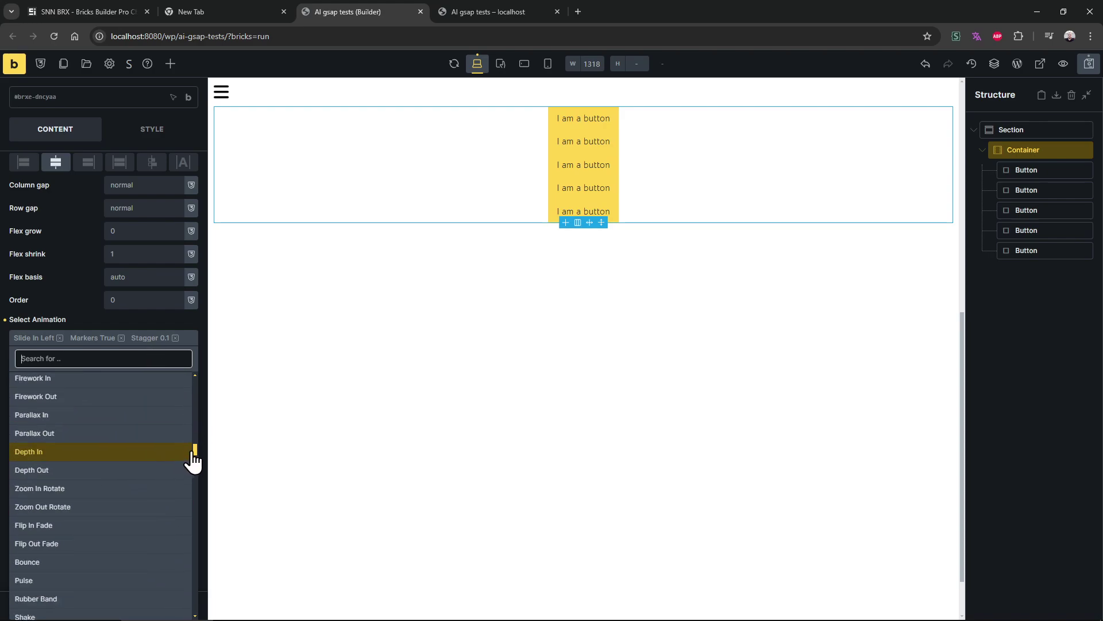
{"action": "left_click_drag", "start_coordinate": [191, 456], "coordinate": [194, 604]}
{"action": "left_click", "coordinate": [127, 358]}
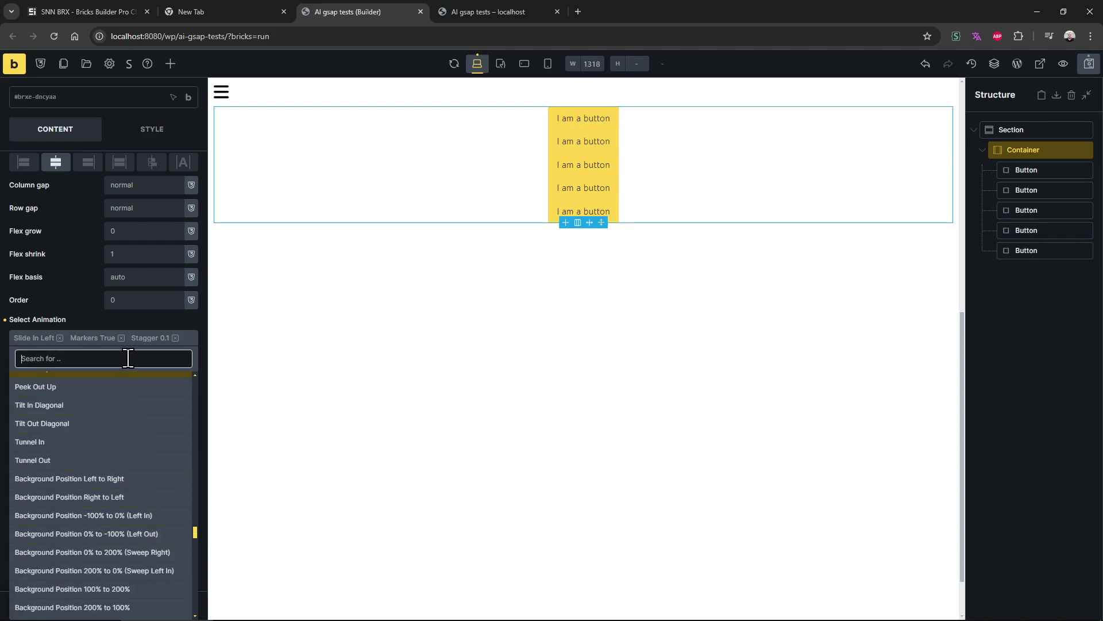
{"action": "type", "text": "3d"}
{"action": "left_click", "coordinate": [68, 530]}
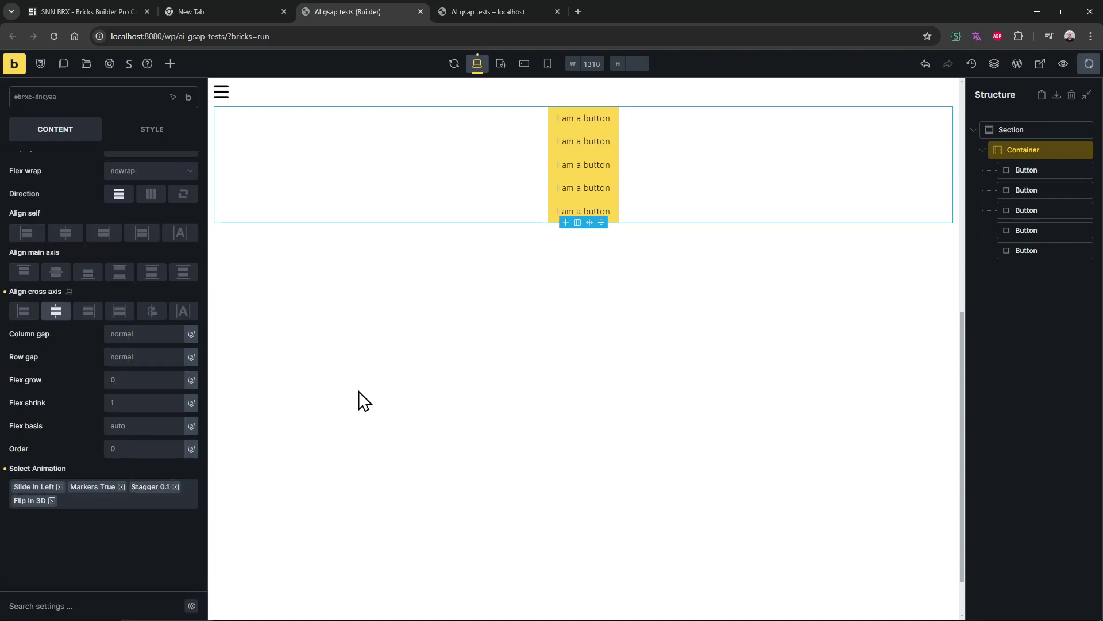
{"action": "left_click", "coordinate": [59, 487]}
Switch to the front-end page and scroll back and forth to examine the buttons' staggered Flip In 3D animation
{"action": "left_click", "coordinate": [511, 11]}
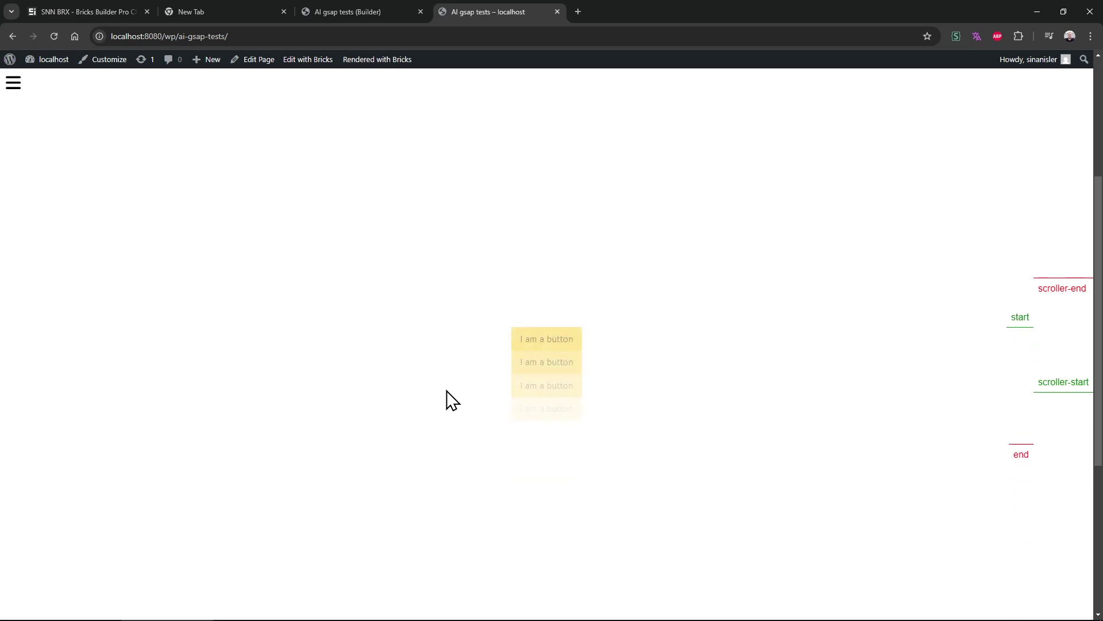
{"action": "scroll", "coordinate": [451, 399], "scroll_direction": "down", "scroll_amount": 1}
{"action": "scroll", "coordinate": [451, 399], "scroll_direction": "up", "scroll_amount": 1}
{"action": "scroll", "coordinate": [454, 397], "scroll_direction": "up", "scroll_amount": 2}
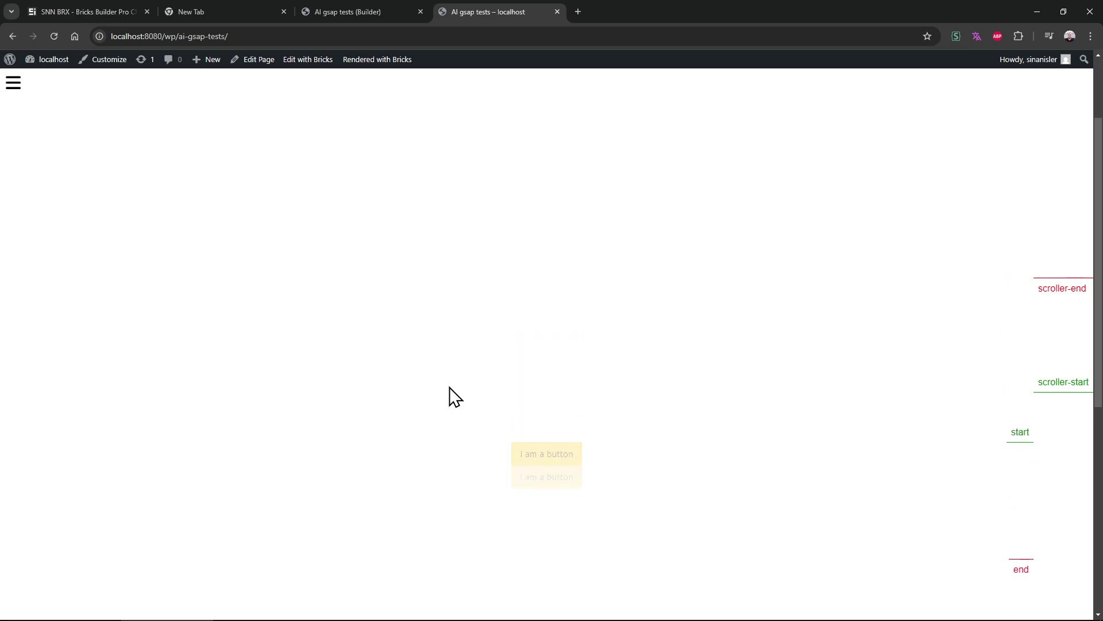
{"action": "scroll", "coordinate": [454, 396], "scroll_direction": "down", "scroll_amount": 4}
{"action": "scroll", "coordinate": [454, 396], "scroll_direction": "up", "scroll_amount": 2}
{"action": "scroll", "coordinate": [454, 396], "scroll_direction": "down", "scroll_amount": 2}
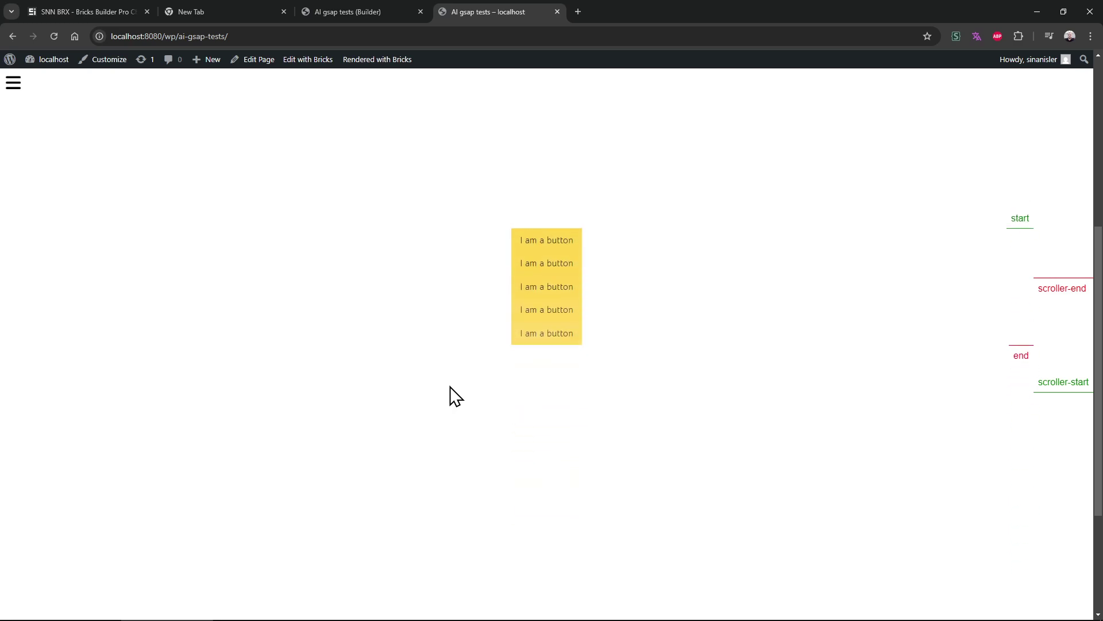
{"action": "scroll", "coordinate": [454, 397], "scroll_direction": "up", "scroll_amount": 1}
{"action": "scroll", "coordinate": [451, 394], "scroll_direction": "down", "scroll_amount": 1}
Switch to VS Code and examine the animation presets in gsap-multi-element-register.php, from the Fading section to the Specials section
{"action": "mouse_move", "coordinate": [517, 612]}
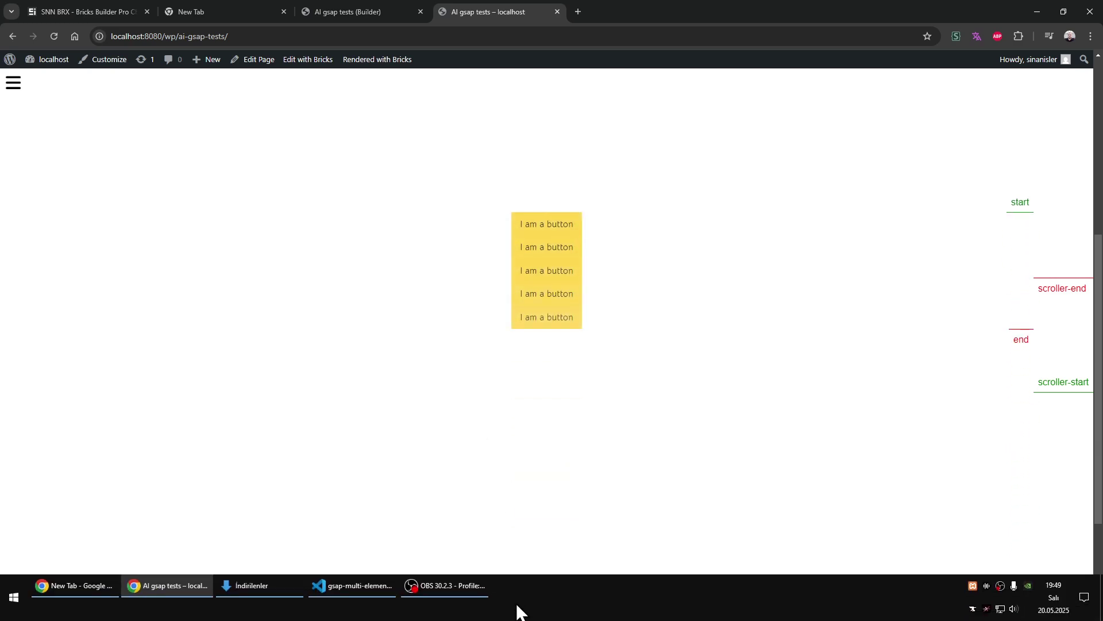
{"action": "left_click", "coordinate": [361, 614]}
{"action": "left_click_drag", "start_coordinate": [1060, 391], "coordinate": [1046, 101]}
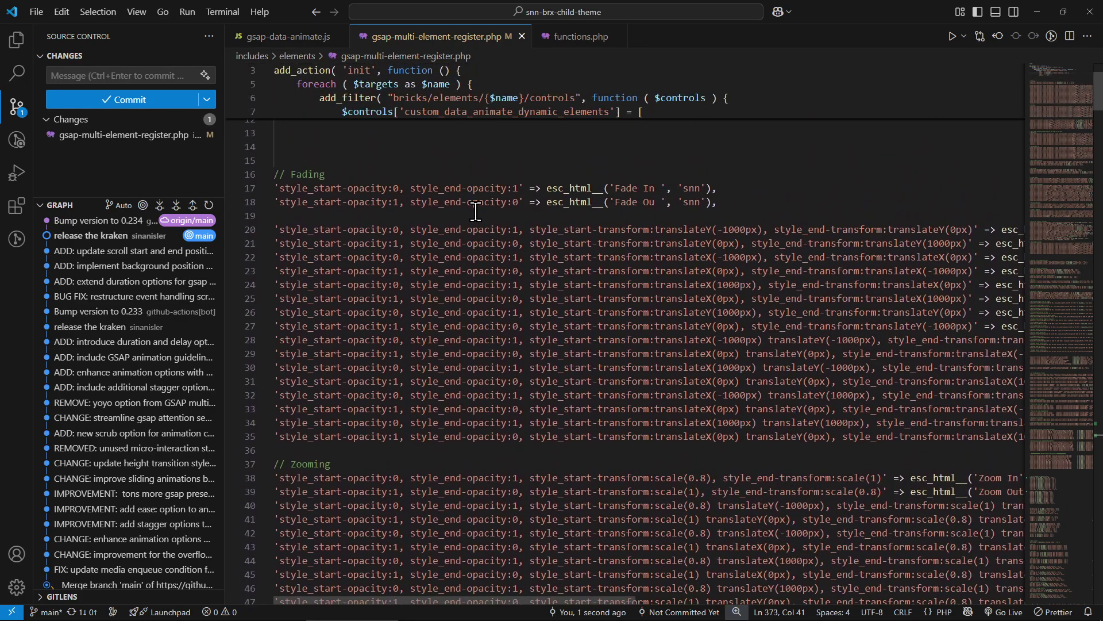
{"action": "scroll", "coordinate": [409, 256], "scroll_direction": "down", "scroll_amount": 1}
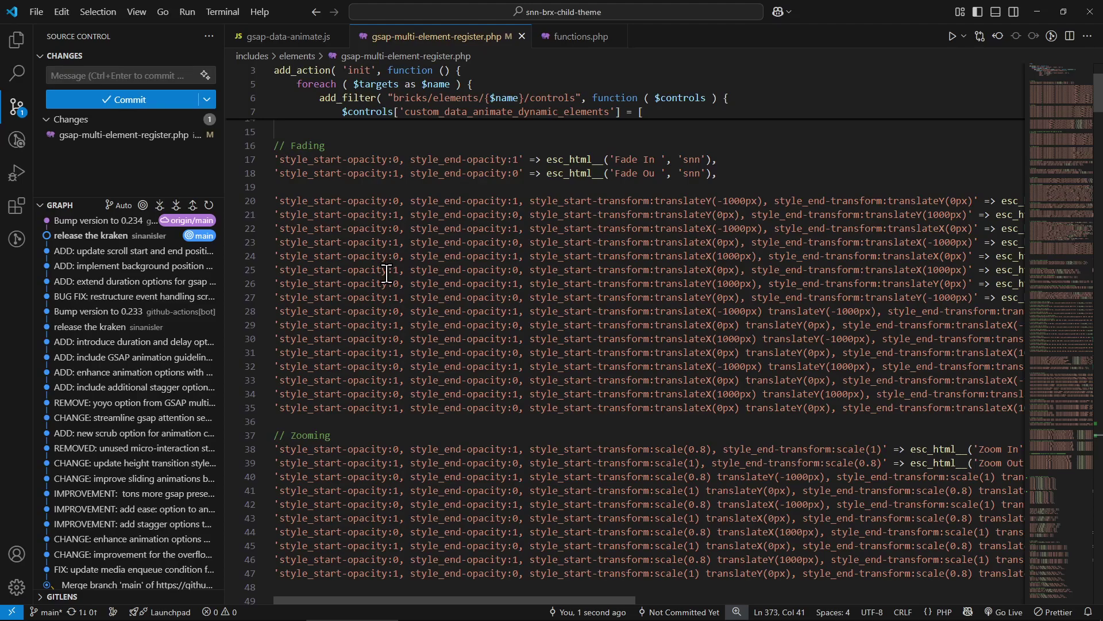
{"action": "left_click", "coordinate": [306, 141]}
{"action": "scroll", "coordinate": [334, 356], "scroll_direction": "down", "scroll_amount": 15}
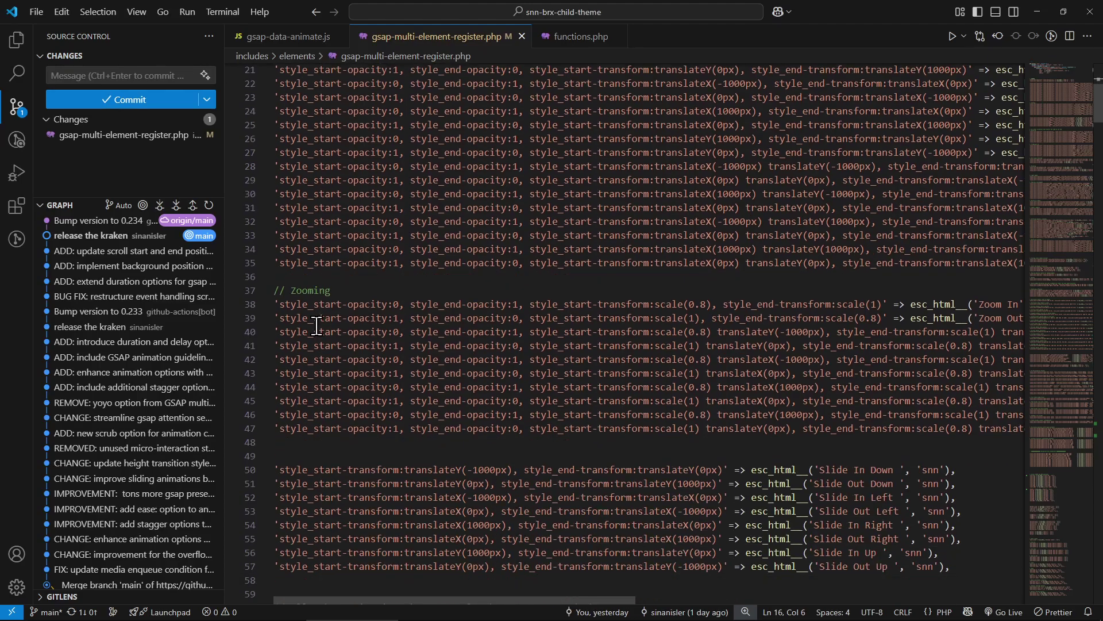
{"action": "scroll", "coordinate": [340, 383], "scroll_direction": "down", "scroll_amount": 8}
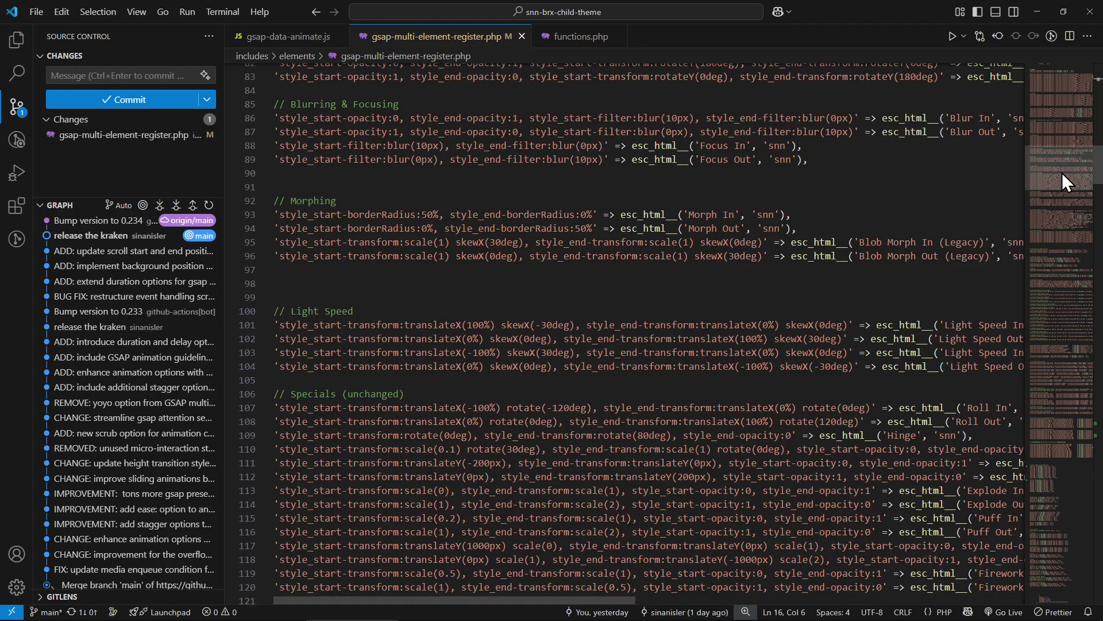
{"action": "left_click_drag", "start_coordinate": [1062, 172], "coordinate": [1055, 198]}
{"action": "left_click_drag", "start_coordinate": [407, 281], "coordinate": [455, 114]}
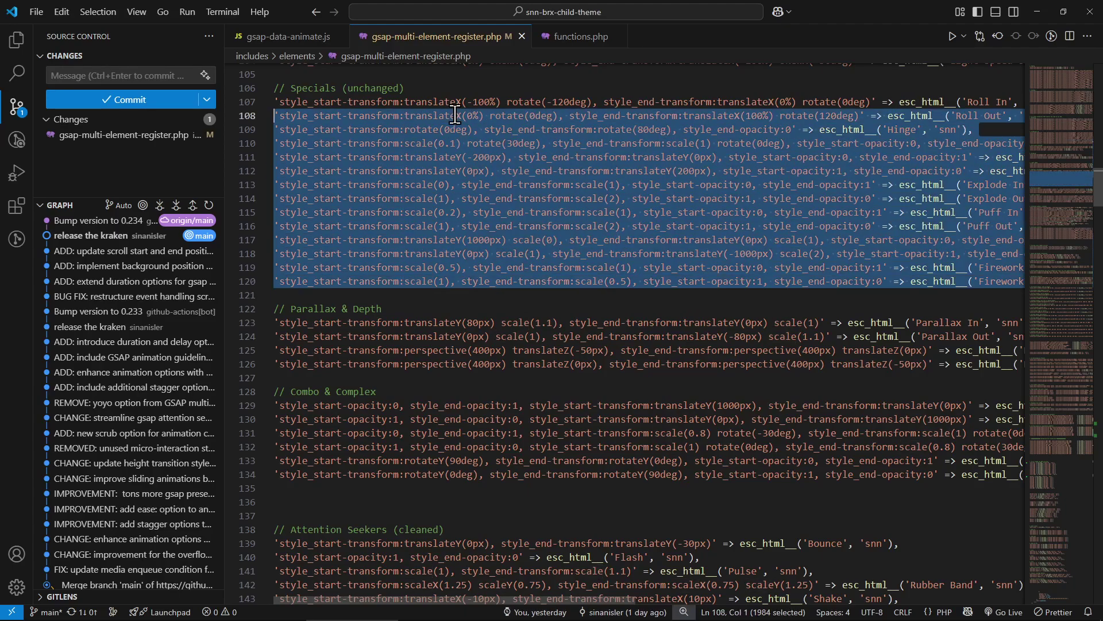
{"action": "key", "text": "alt+Up"}
{"action": "key", "text": "alt+Down"}
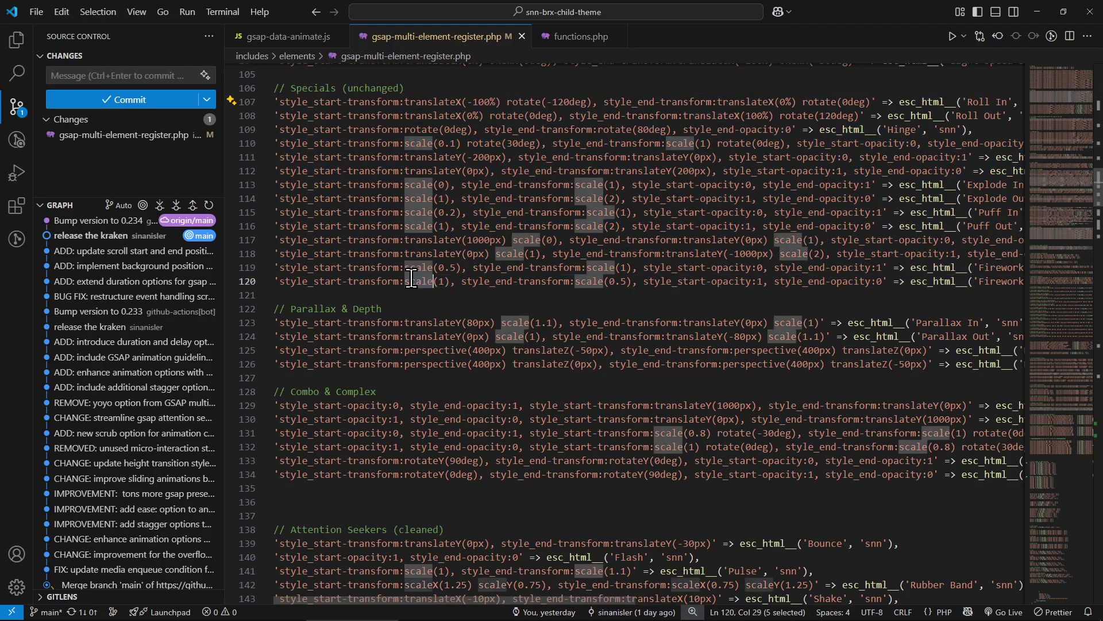
Return from VS Code to the Bricks builder and remove Flip In 3D, Stagger 0.1 and Markers True from the container's Select Animation
{"action": "left_click", "coordinate": [881, 246]}
{"action": "left_click", "coordinate": [873, 296]}
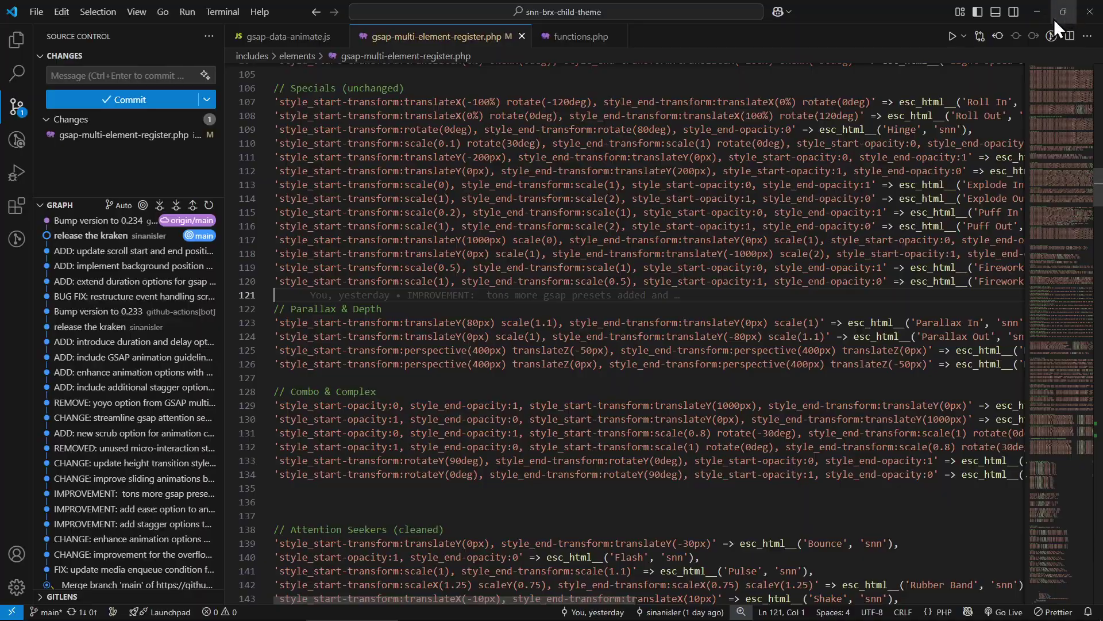
{"action": "left_click", "coordinate": [1036, 14]}
{"action": "left_click", "coordinate": [350, 7]}
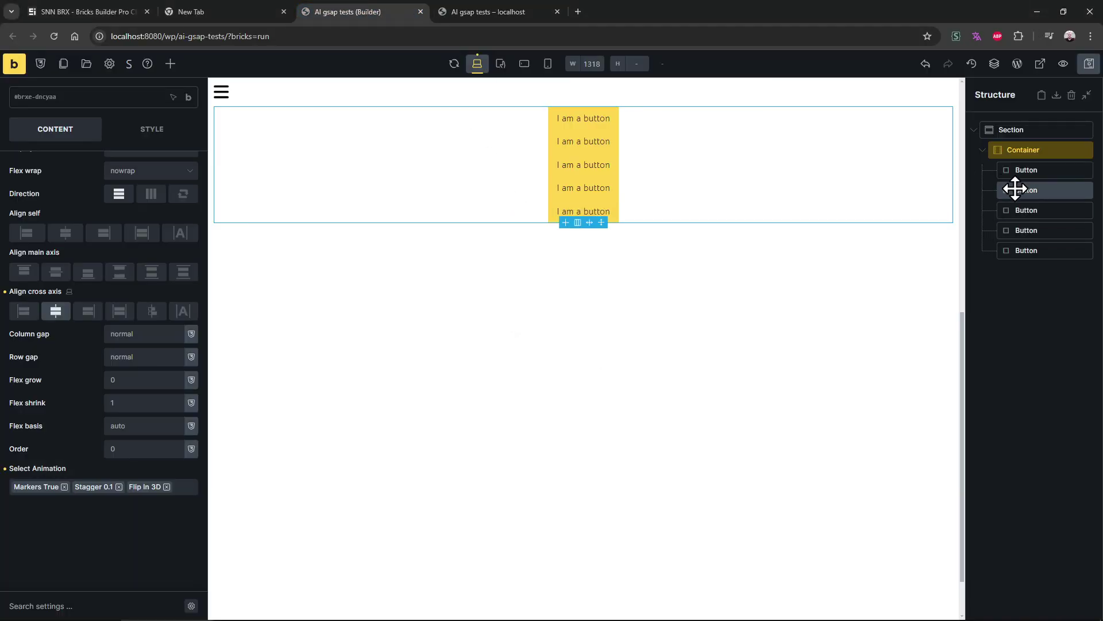
{"action": "left_click", "coordinate": [166, 487]}
{"action": "left_click", "coordinate": [113, 492]}
{"action": "left_click", "coordinate": [119, 487]}
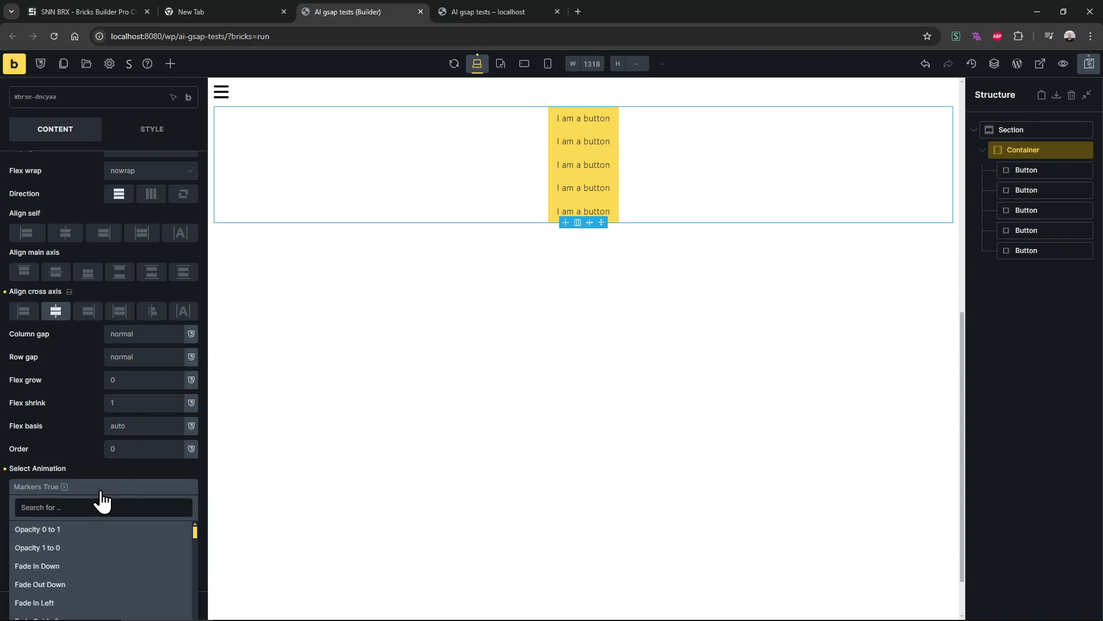
{"action": "left_click", "coordinate": [64, 487]}
Find the "back" presets in the container's Select Animation and add Background Position Bottom to Top
{"action": "left_click", "coordinate": [83, 489]}
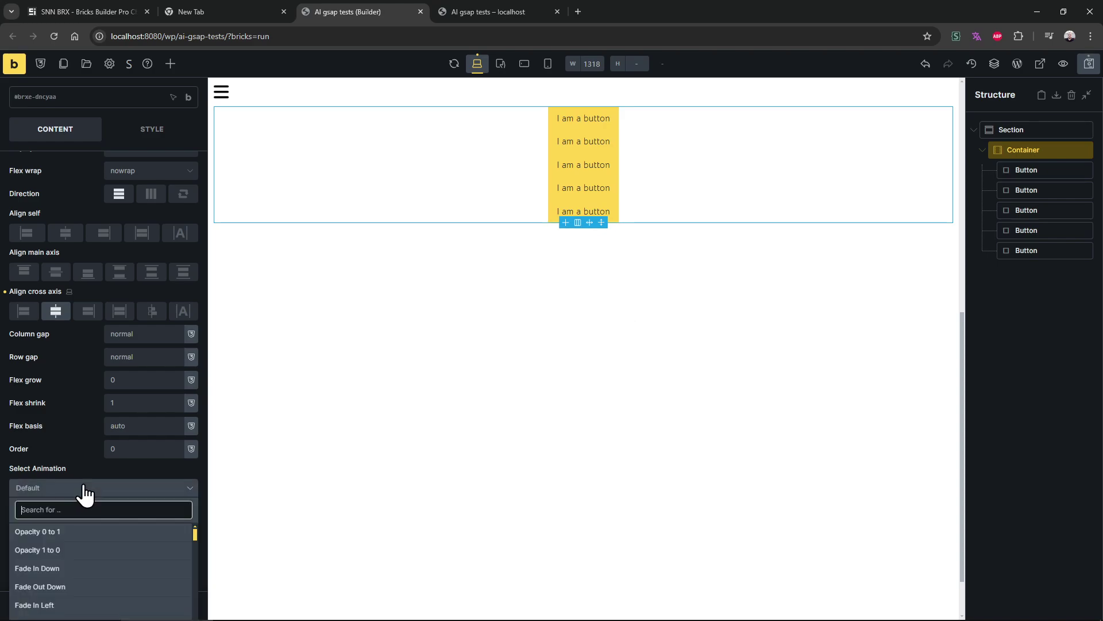
{"action": "type", "text": "back"}
{"action": "scroll", "coordinate": [84, 493], "scroll_direction": "down", "scroll_amount": 1}
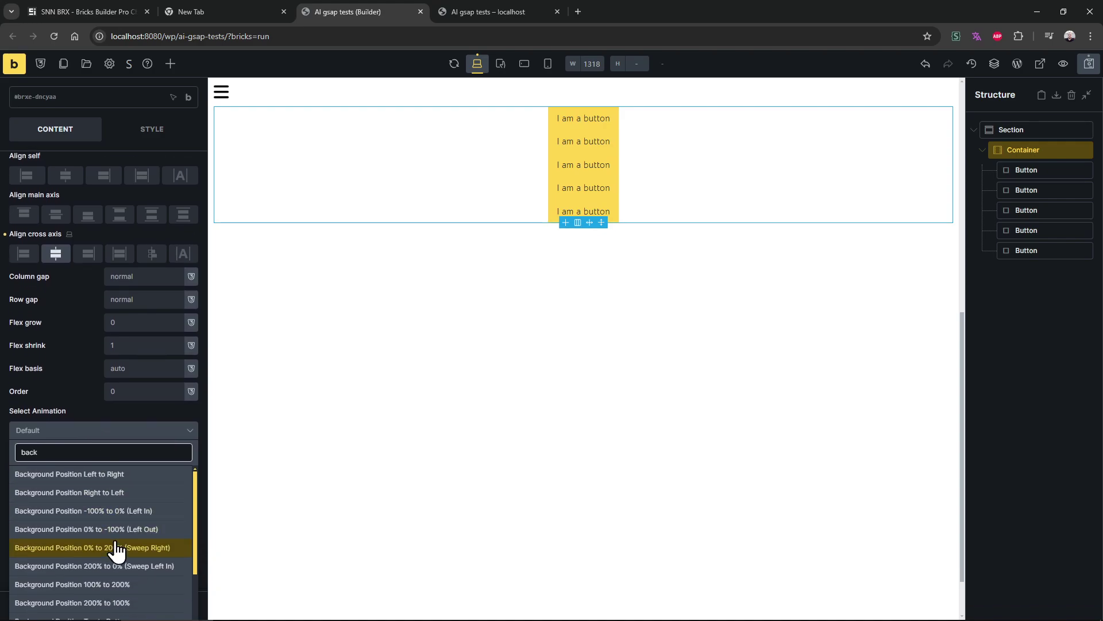
{"action": "scroll", "coordinate": [159, 567], "scroll_direction": "down", "scroll_amount": 2}
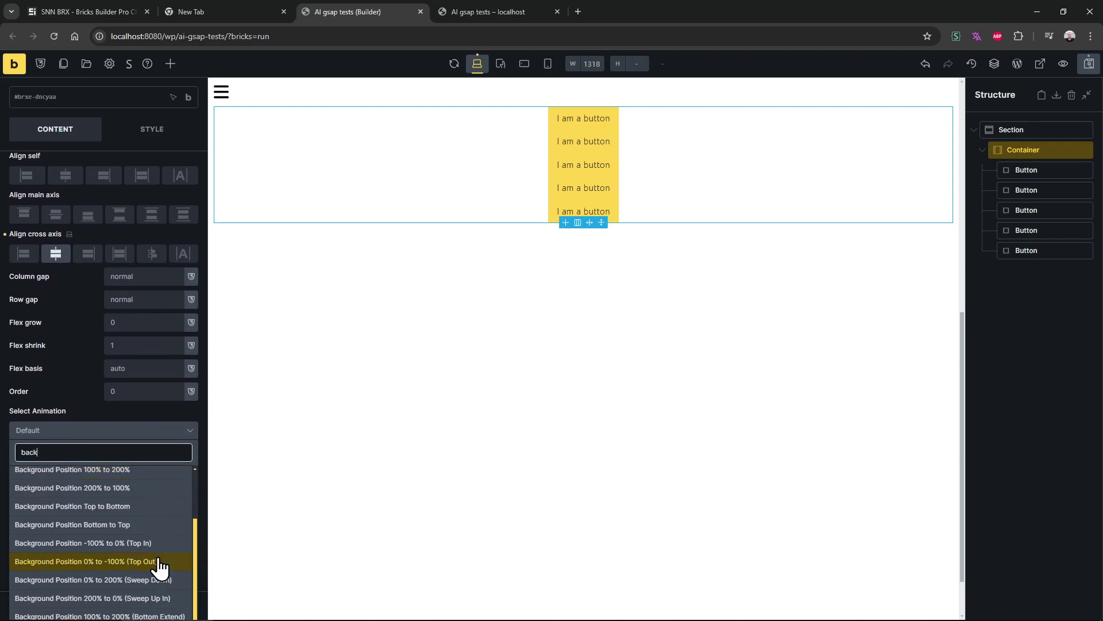
{"action": "left_click", "coordinate": [138, 536]}
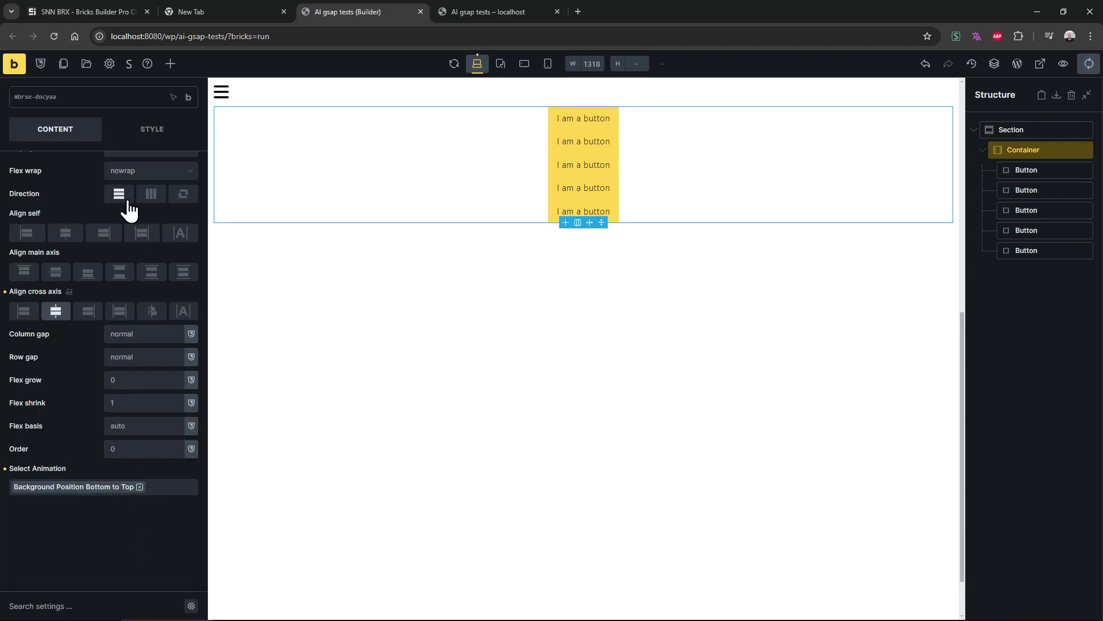
Set the skyscraper photo architecture-5729165_1920.webp from the media library as the container's background image
{"action": "left_click", "coordinate": [151, 130]}
{"action": "left_click", "coordinate": [88, 284]}
{"action": "left_click", "coordinate": [118, 345]}
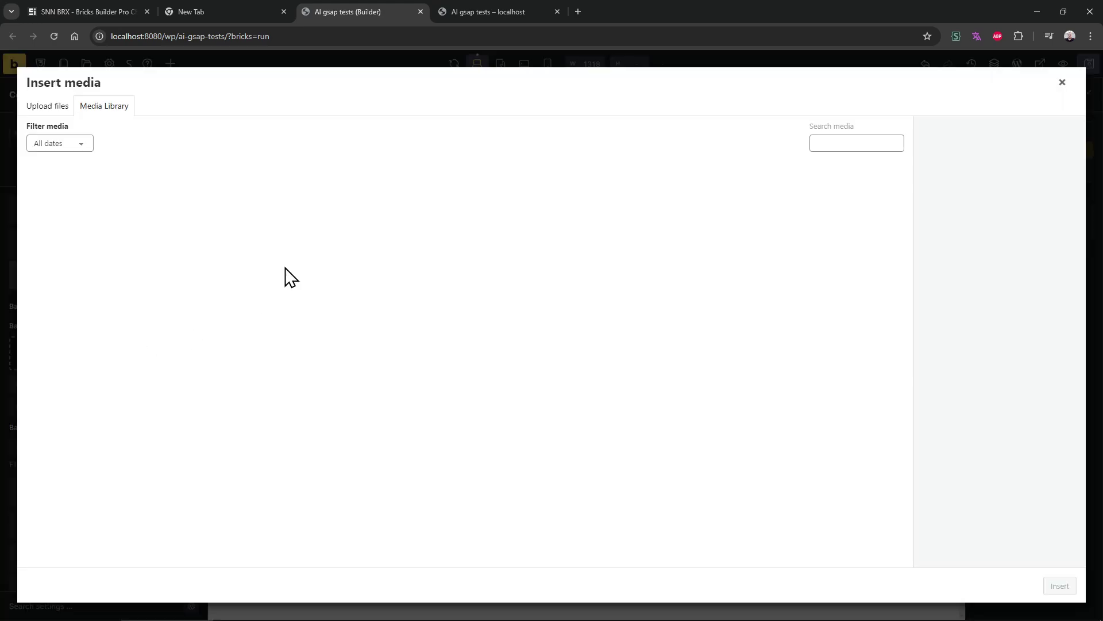
{"action": "left_click", "coordinate": [99, 210]}
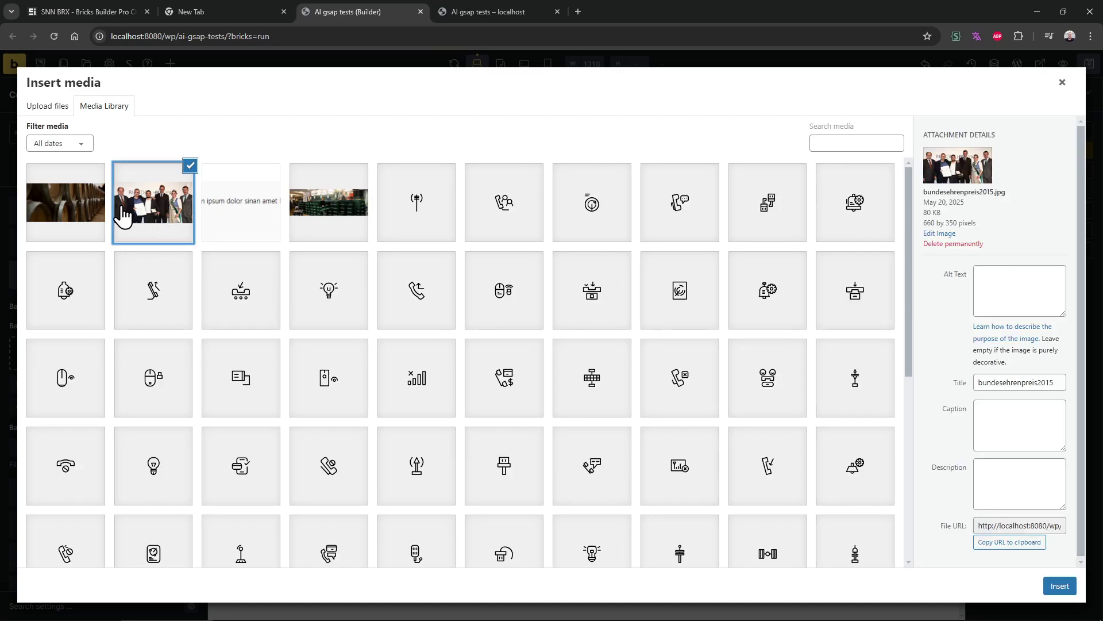
{"action": "scroll", "coordinate": [581, 362], "scroll_direction": "down", "scroll_amount": 5}
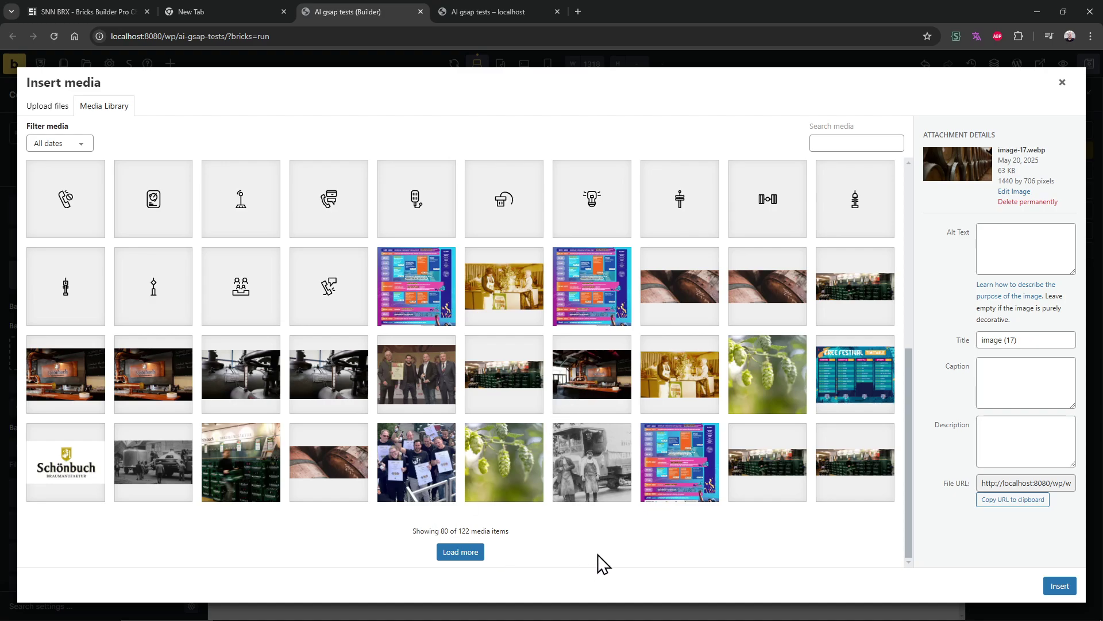
{"action": "left_click", "coordinate": [460, 553]}
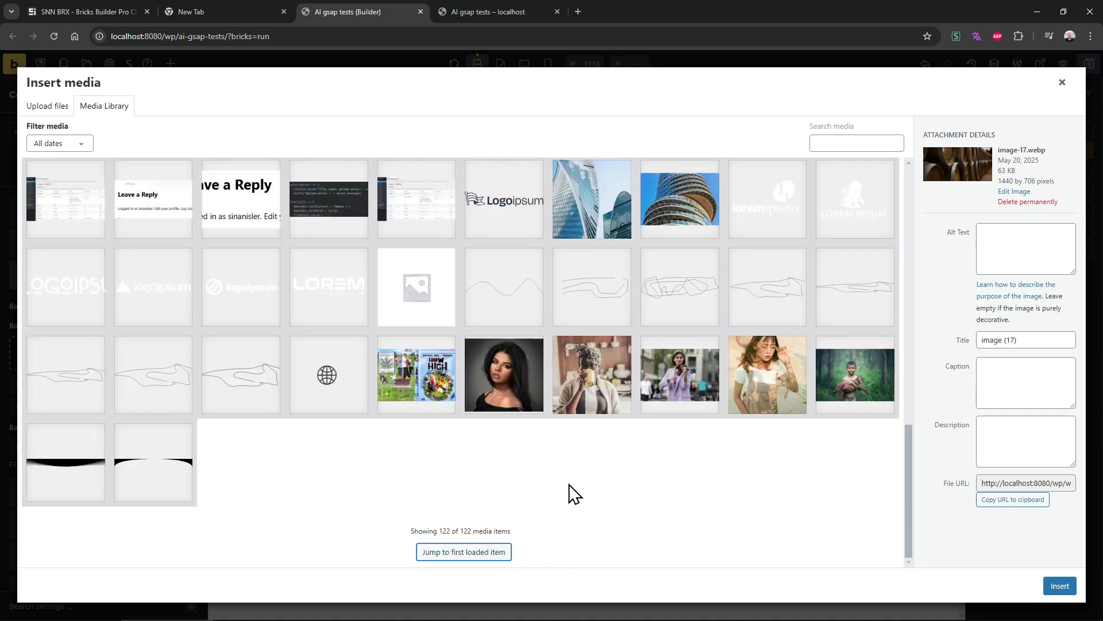
{"action": "scroll", "coordinate": [675, 471], "scroll_direction": "up", "scroll_amount": 3}
{"action": "left_click", "coordinate": [612, 389]}
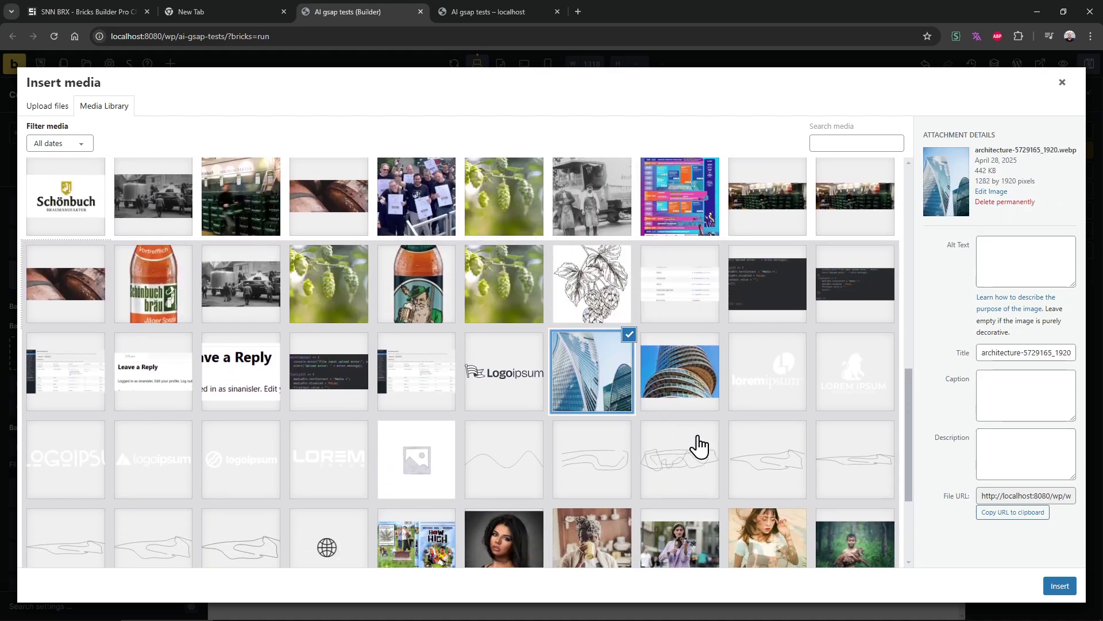
{"action": "left_click", "coordinate": [1060, 586]}
{"action": "scroll", "coordinate": [757, 397], "scroll_direction": "up", "scroll_amount": 4}
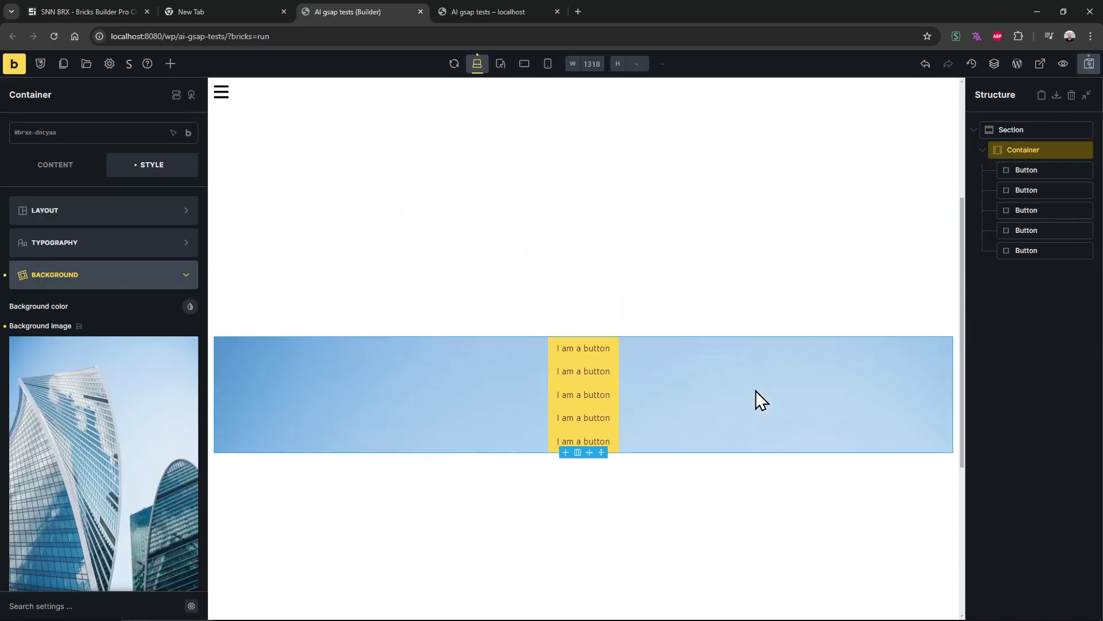
Switch to the front-end page and scroll back and forth to examine the container's background position animation
{"action": "left_click", "coordinate": [489, 11]}
{"action": "scroll", "coordinate": [495, 409], "scroll_direction": "up", "scroll_amount": 5}
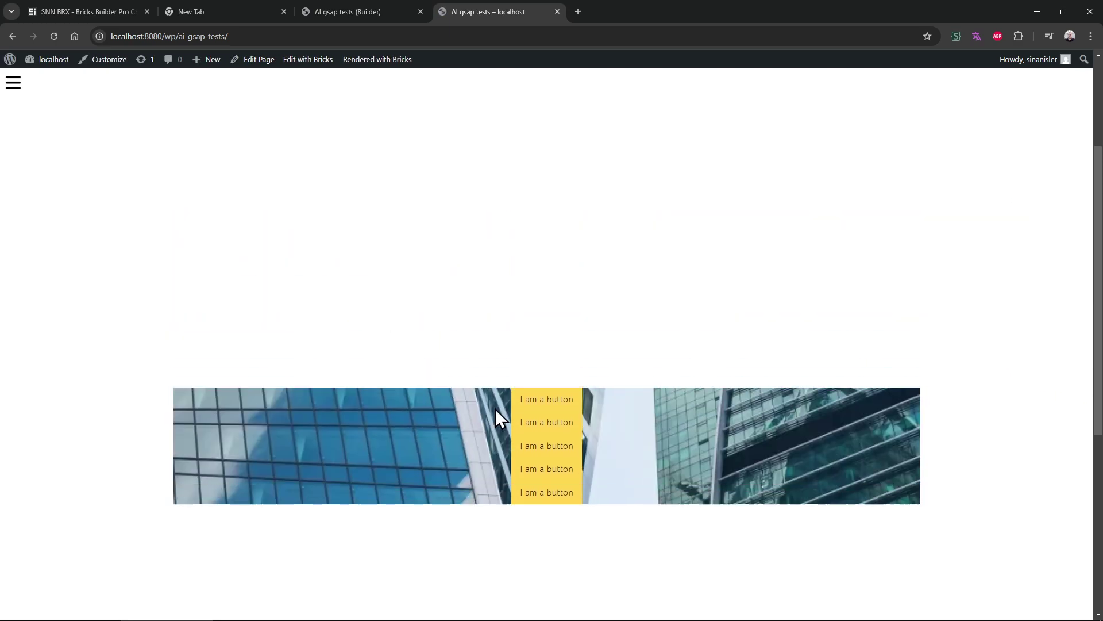
{"action": "scroll", "coordinate": [495, 409], "scroll_direction": "down", "scroll_amount": 4}
{"action": "scroll", "coordinate": [495, 408], "scroll_direction": "up", "scroll_amount": 2}
{"action": "scroll", "coordinate": [495, 408], "scroll_direction": "up", "scroll_amount": 2}
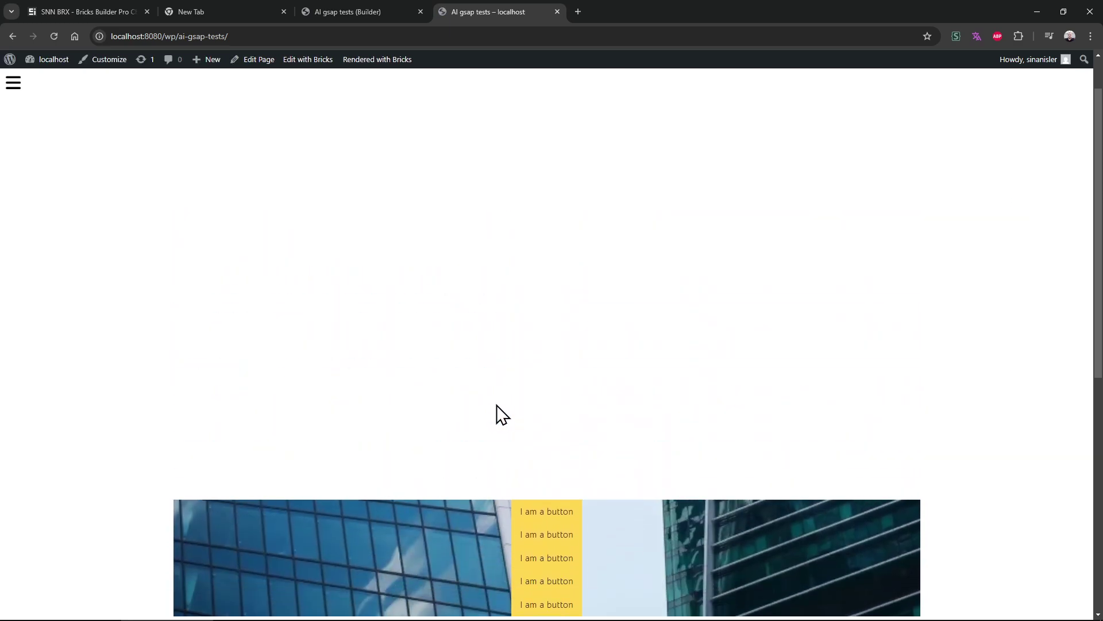
{"action": "scroll", "coordinate": [496, 404], "scroll_direction": "down", "scroll_amount": 4}
{"action": "scroll", "coordinate": [496, 405], "scroll_direction": "up", "scroll_amount": 2}
{"action": "scroll", "coordinate": [497, 405], "scroll_direction": "up", "scroll_amount": 2}
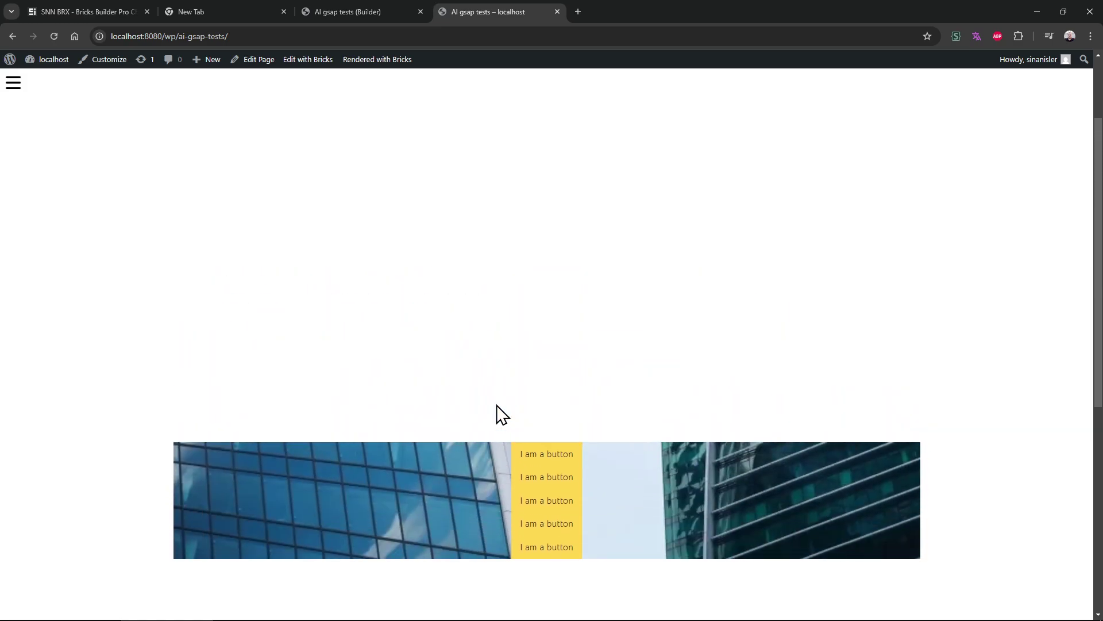
{"action": "scroll", "coordinate": [496, 405], "scroll_direction": "down", "scroll_amount": 3}
{"action": "scroll", "coordinate": [496, 405], "scroll_direction": "up", "scroll_amount": 5}
{"action": "scroll", "coordinate": [498, 408], "scroll_direction": "down", "scroll_amount": 3}
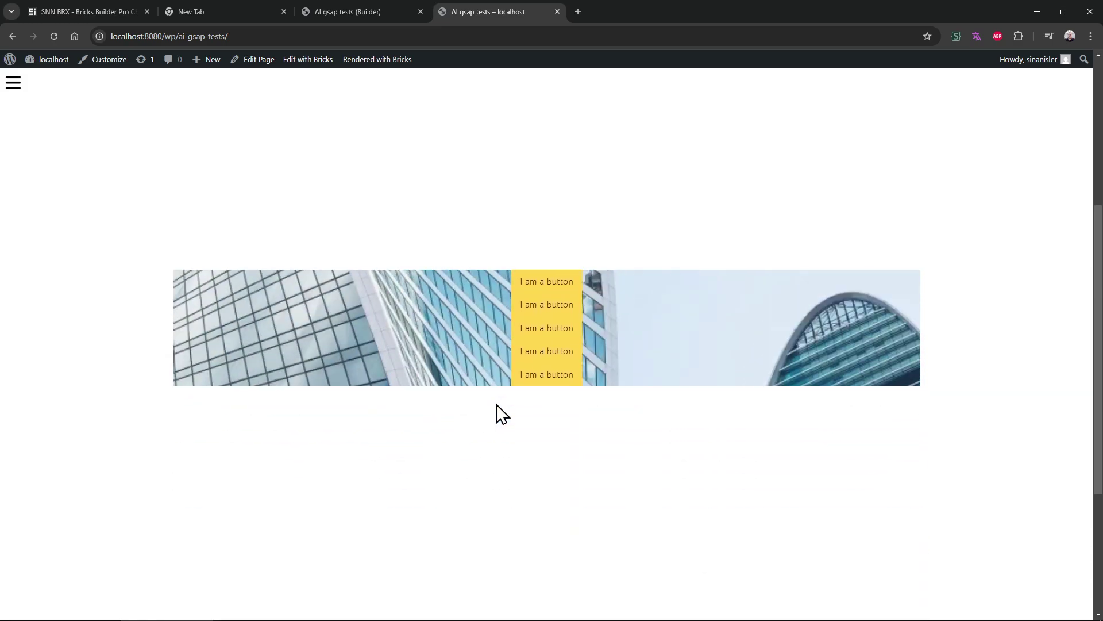
{"action": "scroll", "coordinate": [497, 409], "scroll_direction": "up", "scroll_amount": 2}
Return to the builder and examine the "back" presets for background position and size in the container's Select Animation
{"action": "left_click", "coordinate": [355, 10]}
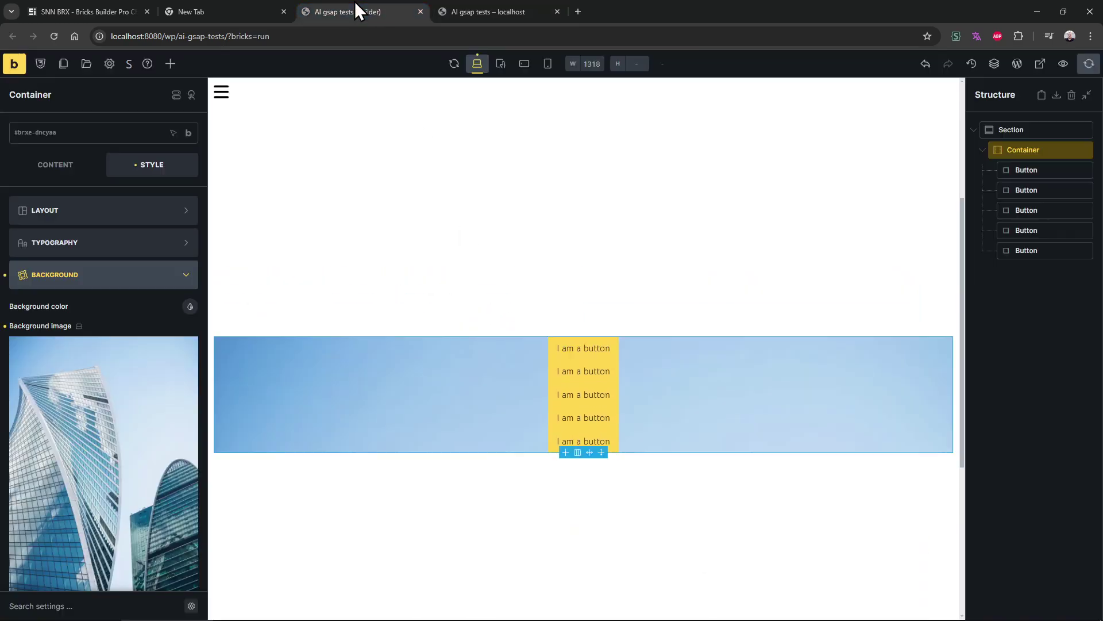
{"action": "left_click", "coordinate": [50, 163]}
{"action": "scroll", "coordinate": [103, 511], "scroll_direction": "down", "scroll_amount": 3}
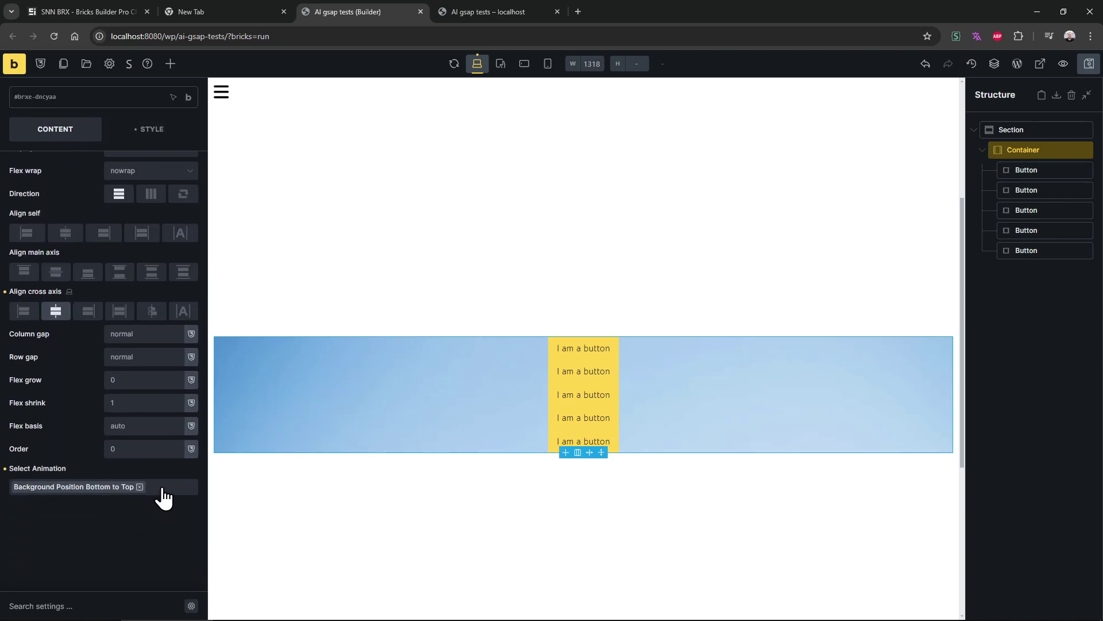
{"action": "left_click", "coordinate": [164, 497]}
{"action": "type", "text": "back"}
{"action": "scroll", "coordinate": [138, 419], "scroll_direction": "down", "scroll_amount": 3}
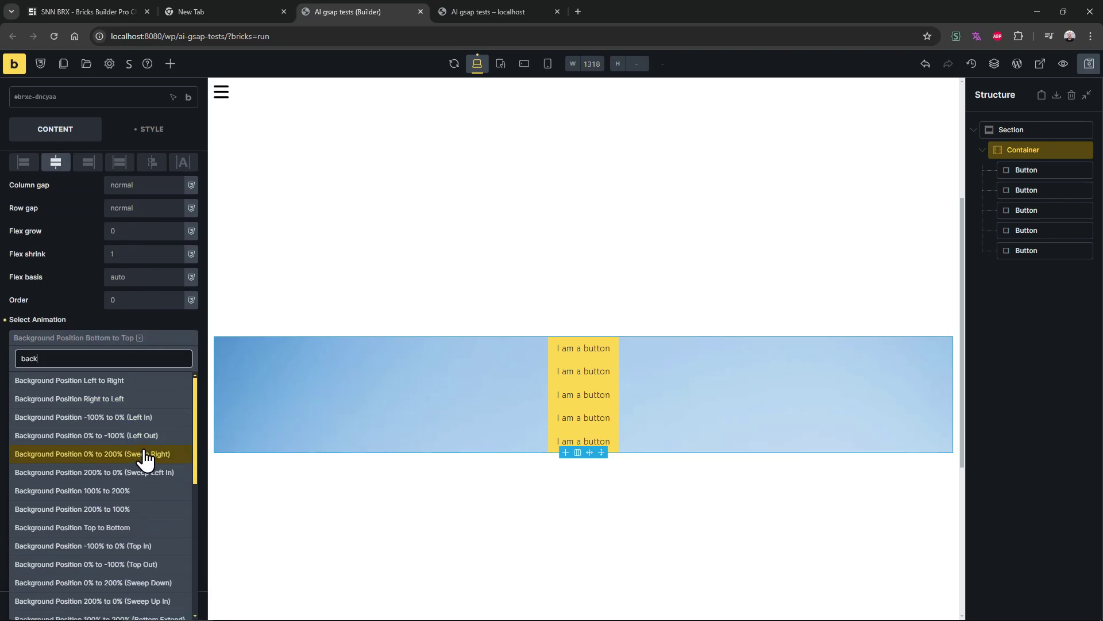
{"action": "scroll", "coordinate": [173, 506], "scroll_direction": "down", "scroll_amount": 2}
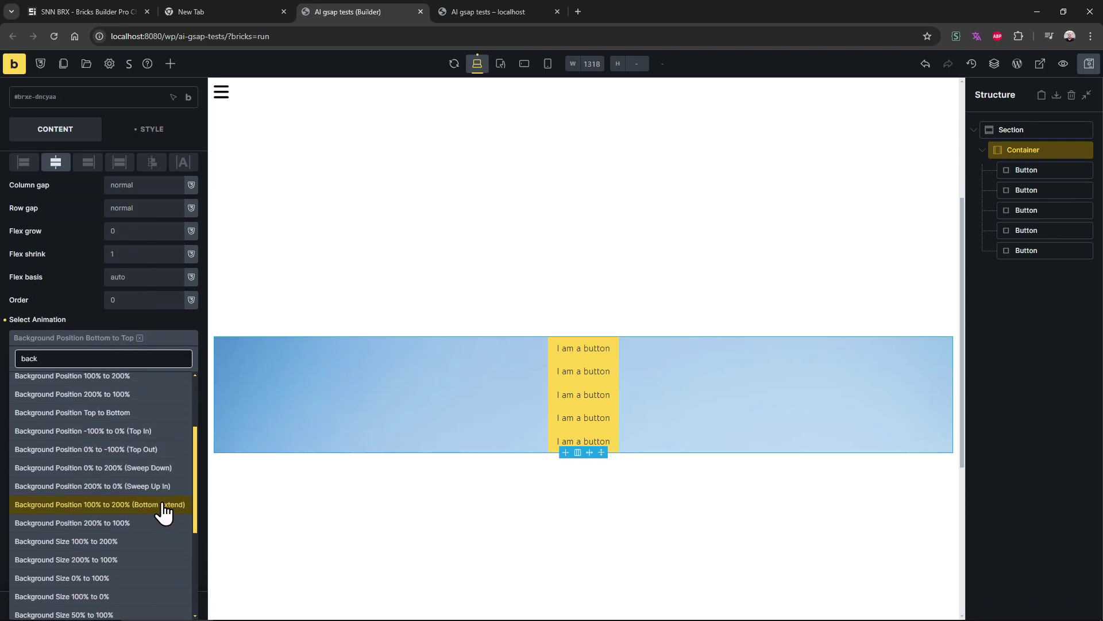
{"action": "left_click", "coordinate": [77, 313]}
Try an option matching "scr" in the container's Select Animation, check the front-end page, and take the option out again
{"action": "left_click", "coordinate": [165, 500]}
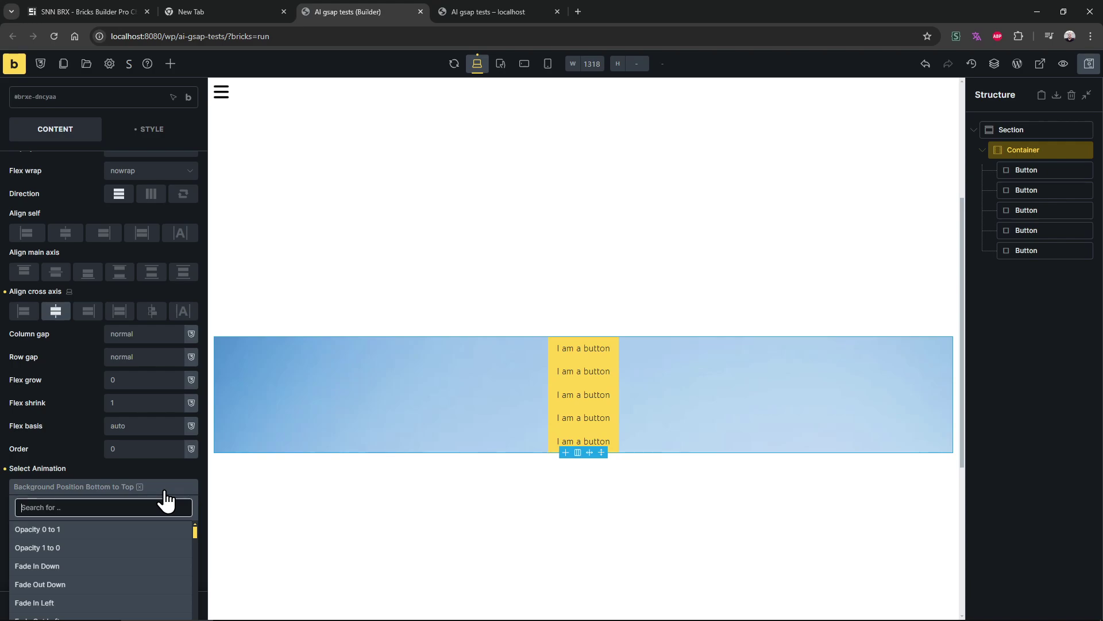
{"action": "type", "text": "scr"}
{"action": "left_click", "coordinate": [126, 525]}
{"action": "left_click", "coordinate": [489, 12]}
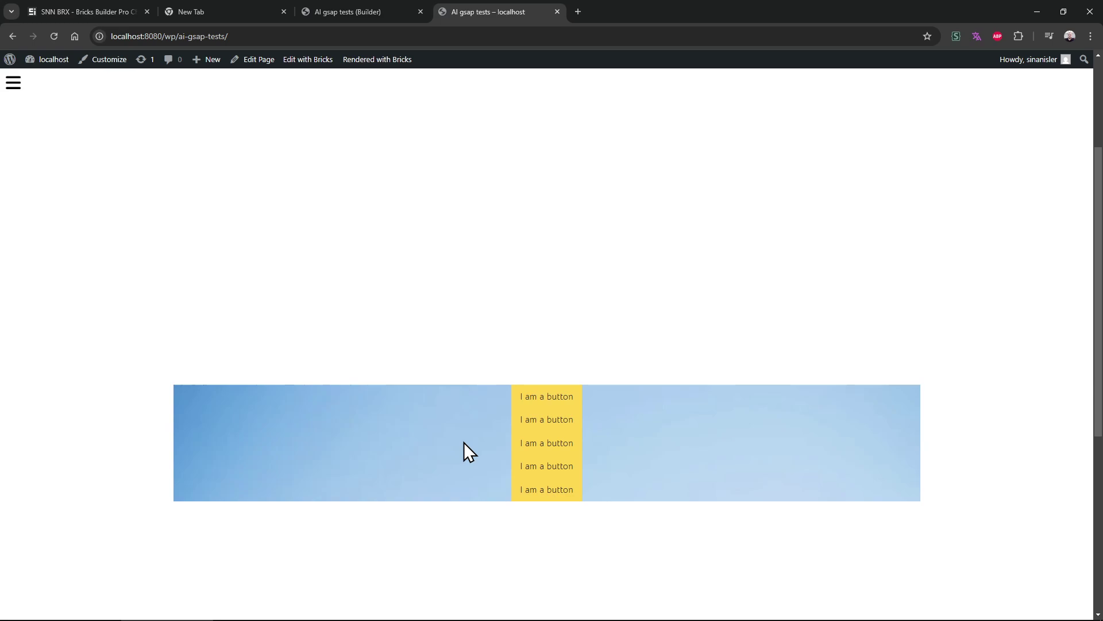
{"action": "left_click", "coordinate": [415, 9]}
{"action": "left_click", "coordinate": [59, 501]}
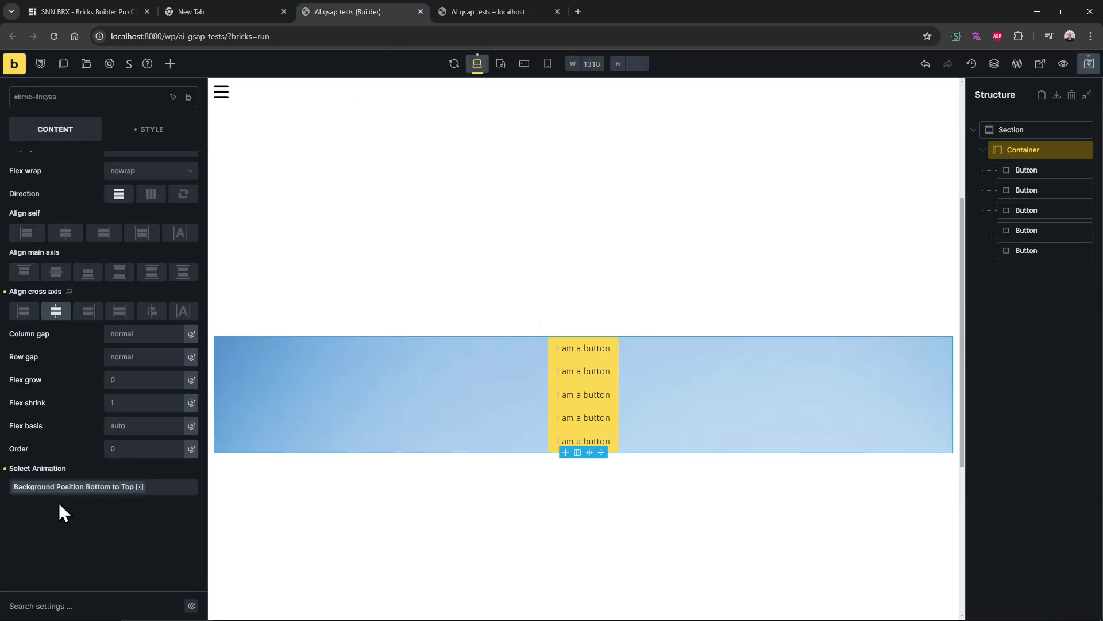
View the Background Position Bottom to Top animation again on the front-end page
{"action": "left_click", "coordinate": [500, 12]}
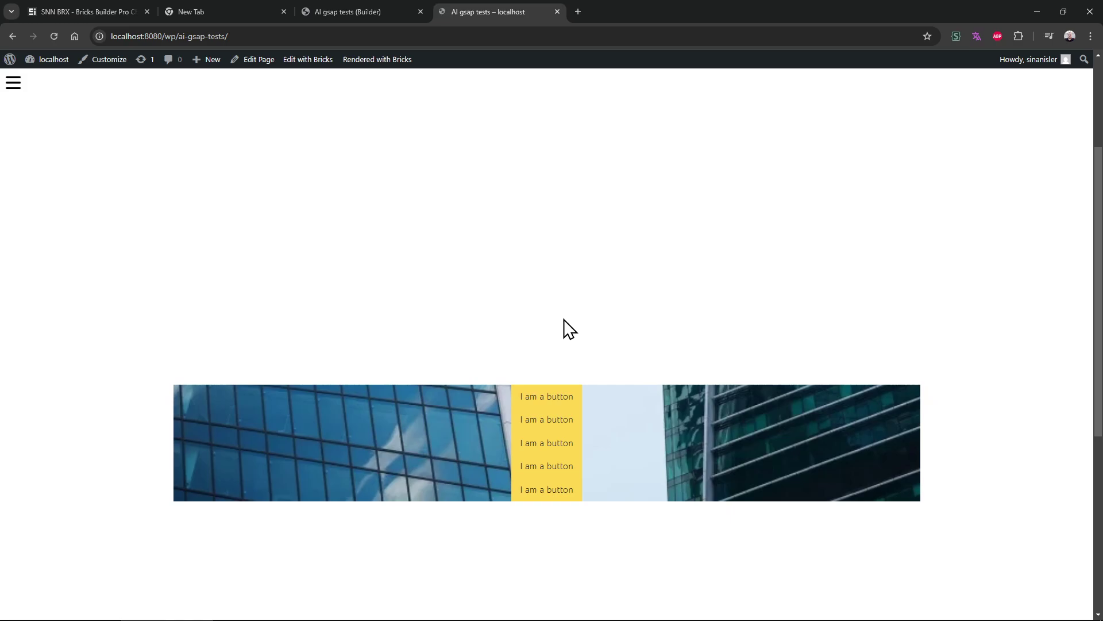
{"action": "scroll", "coordinate": [562, 322], "scroll_direction": "down", "scroll_amount": 3}
{"action": "left_click_drag", "start_coordinate": [1096, 314], "coordinate": [1078, 227]}
Back in the builder, search Select Animation for "back" and examine the list down to the background size and easing options
{"action": "left_click", "coordinate": [399, 7]}
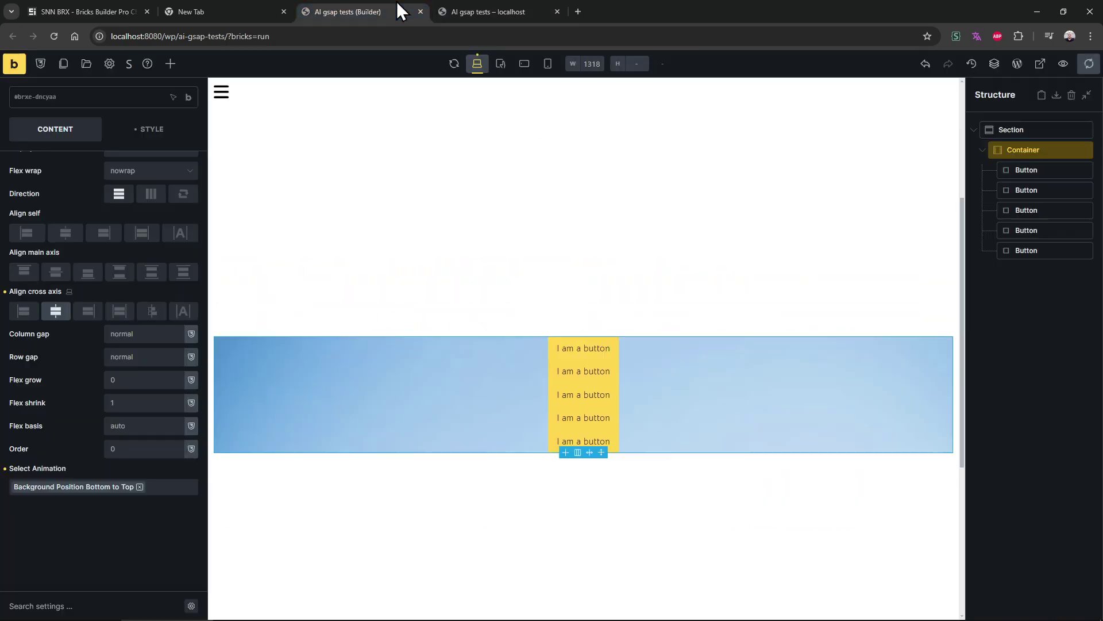
{"action": "left_click", "coordinate": [158, 491]}
{"action": "scroll", "coordinate": [140, 433], "scroll_direction": "down", "scroll_amount": 3}
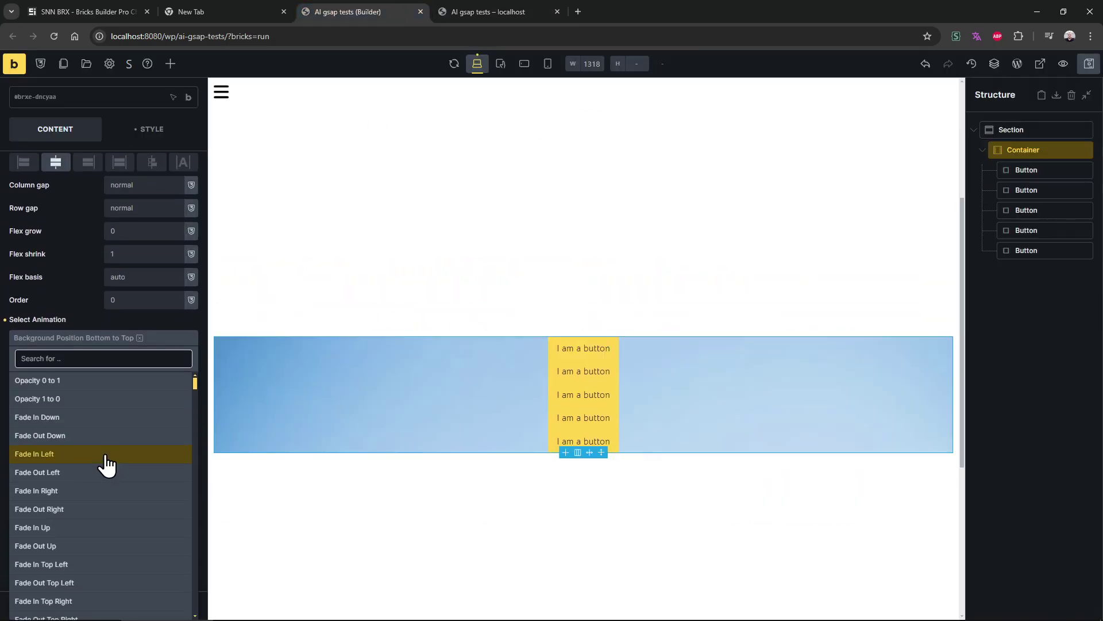
{"action": "type", "text": "back"}
{"action": "scroll", "coordinate": [109, 462], "scroll_direction": "down", "scroll_amount": 5}
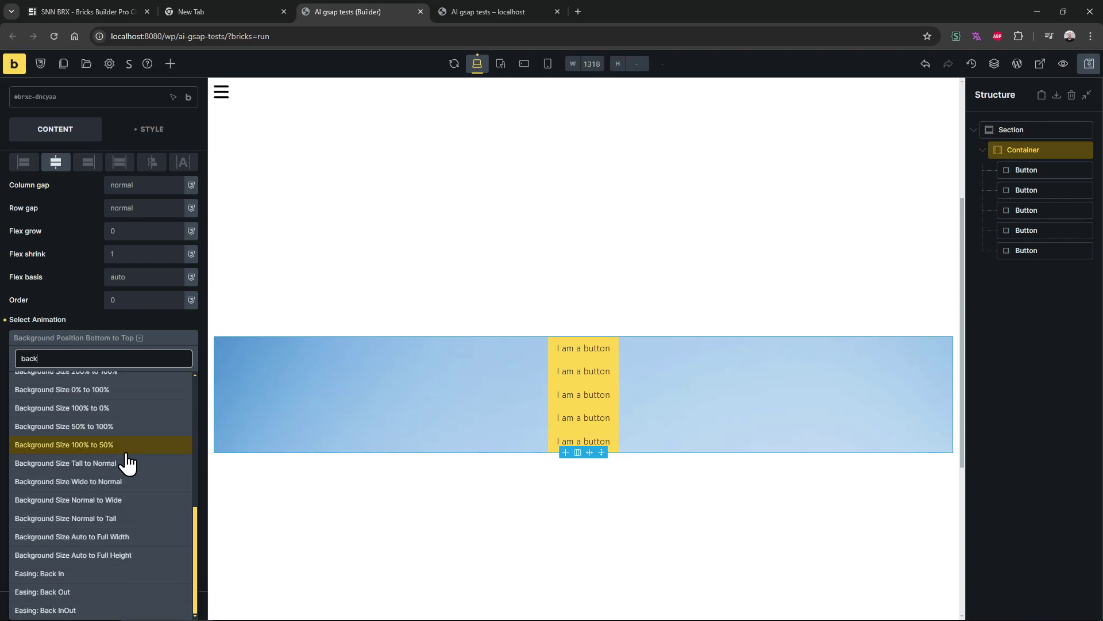
{"action": "scroll", "coordinate": [123, 467], "scroll_direction": "up", "scroll_amount": 5}
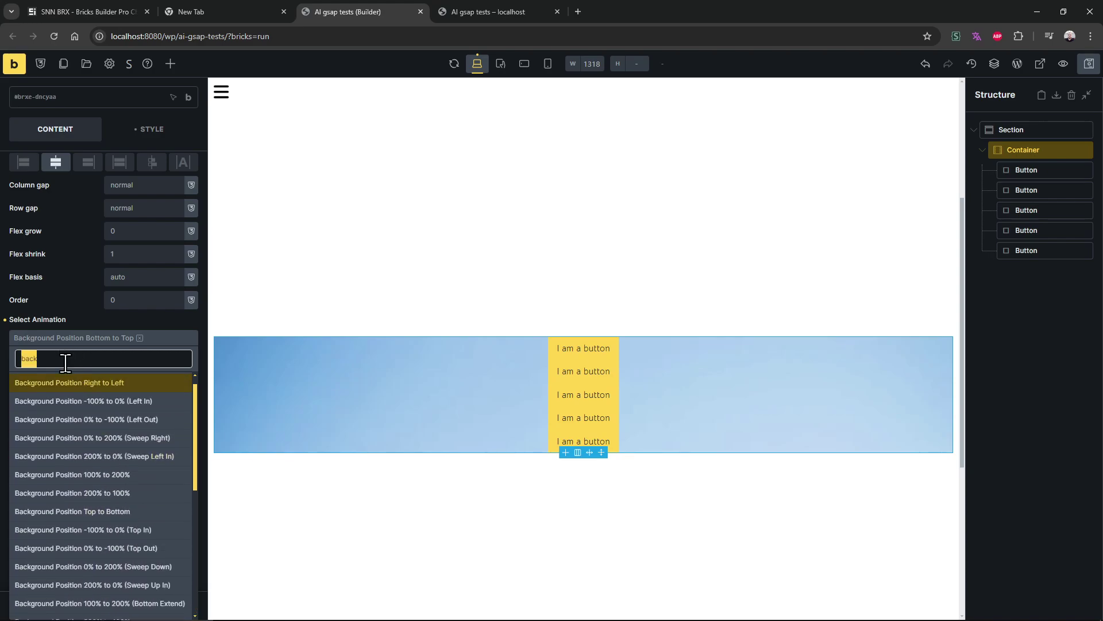
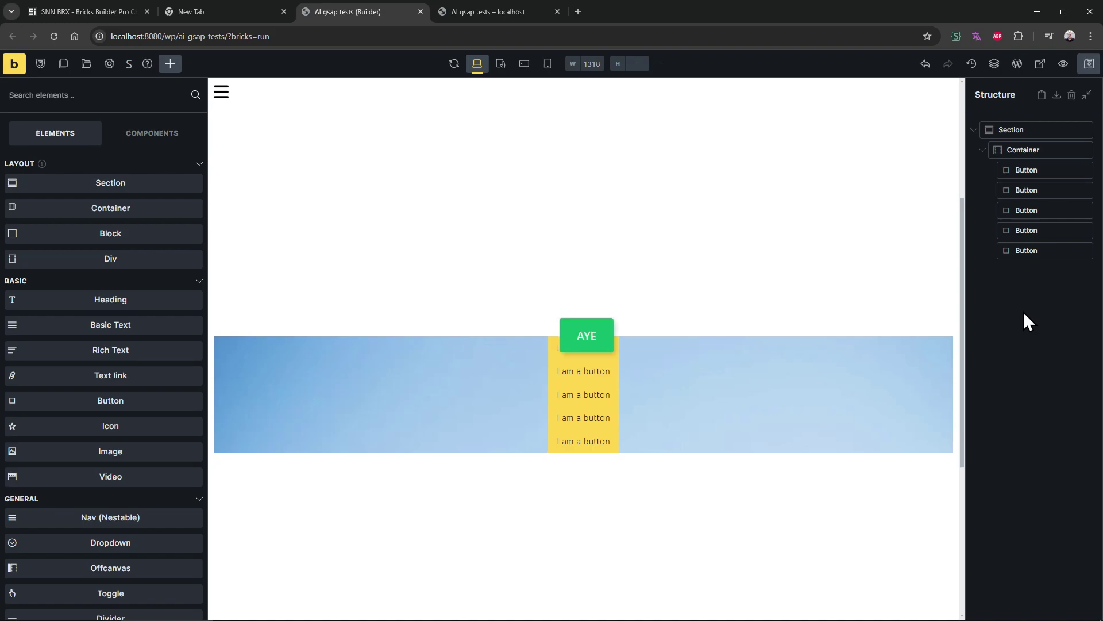
Clear the page's whole structure in the builder and add a new section
{"action": "left_click", "coordinate": [510, 10]}
{"action": "left_click", "coordinate": [363, 7]}
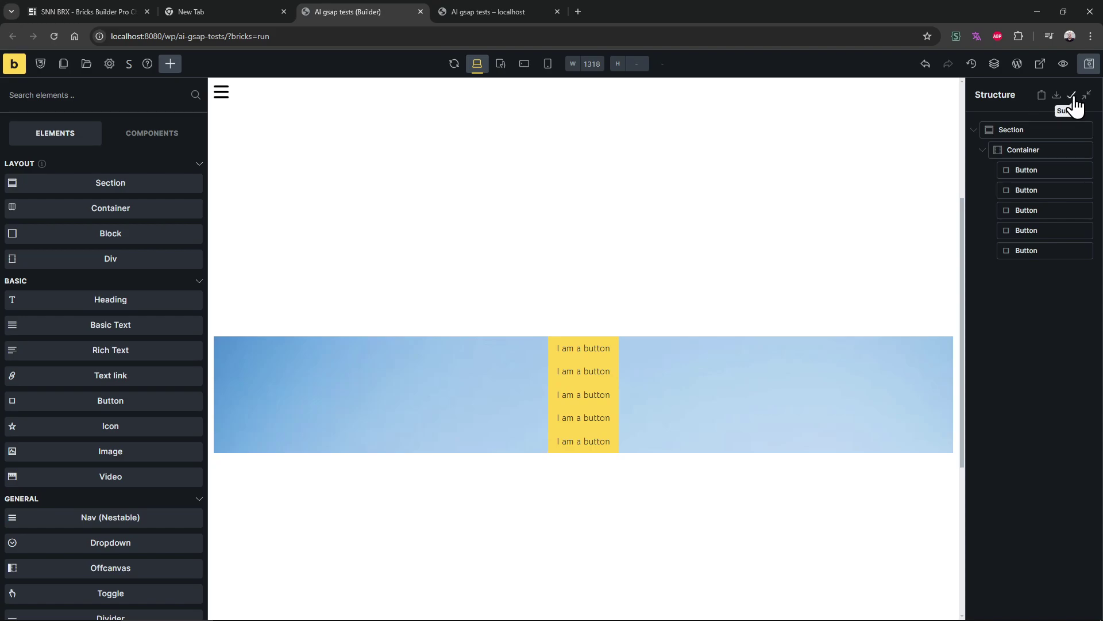
{"action": "left_click", "coordinate": [1072, 95]}
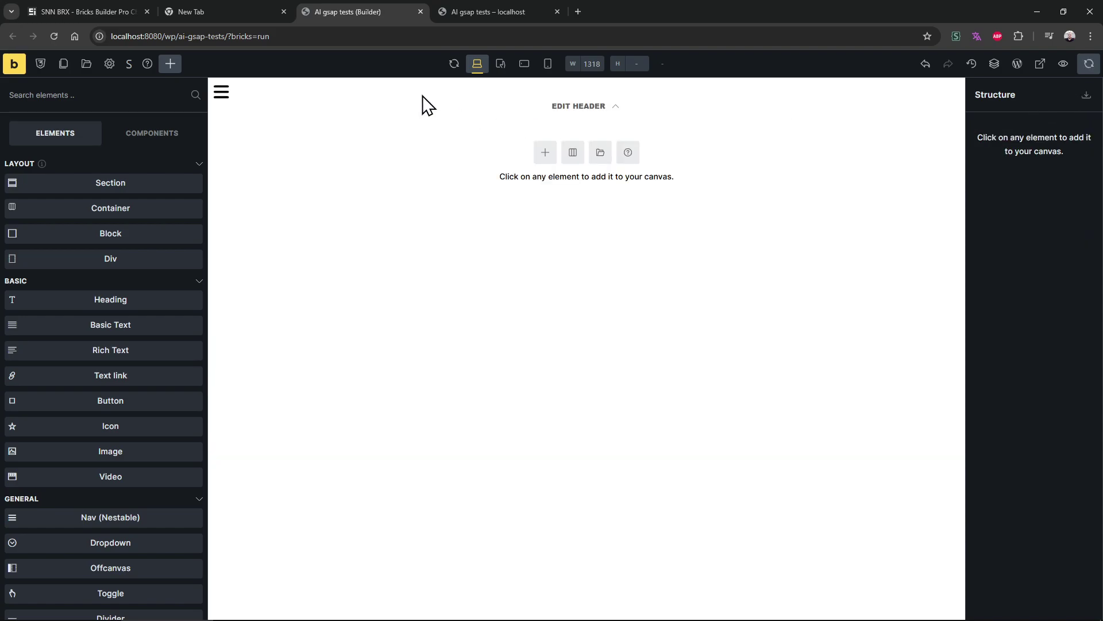
{"action": "left_click", "coordinate": [112, 183]}
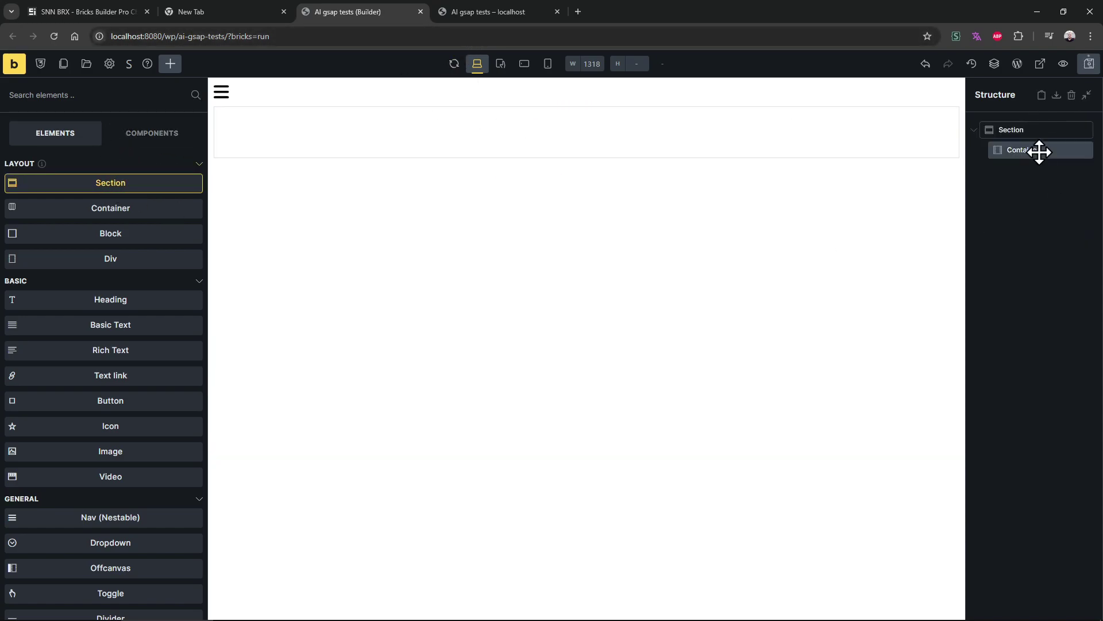
Set the new section's top and bottom padding to 80
{"action": "left_click", "coordinate": [1060, 130]}
{"action": "left_click", "coordinate": [152, 164]}
{"action": "left_click", "coordinate": [120, 214]}
{"action": "left_click", "coordinate": [120, 218]}
{"action": "left_click", "coordinate": [122, 217]}
{"action": "left_click", "coordinate": [125, 366]}
{"action": "type", "text": "80"}
{"action": "left_click", "coordinate": [111, 402]}
{"action": "type", "text": "80"}
Add four Button elements and four Basic Text elements inside the new section's container
{"action": "left_click", "coordinate": [1037, 151]}
{"action": "left_click", "coordinate": [170, 64]}
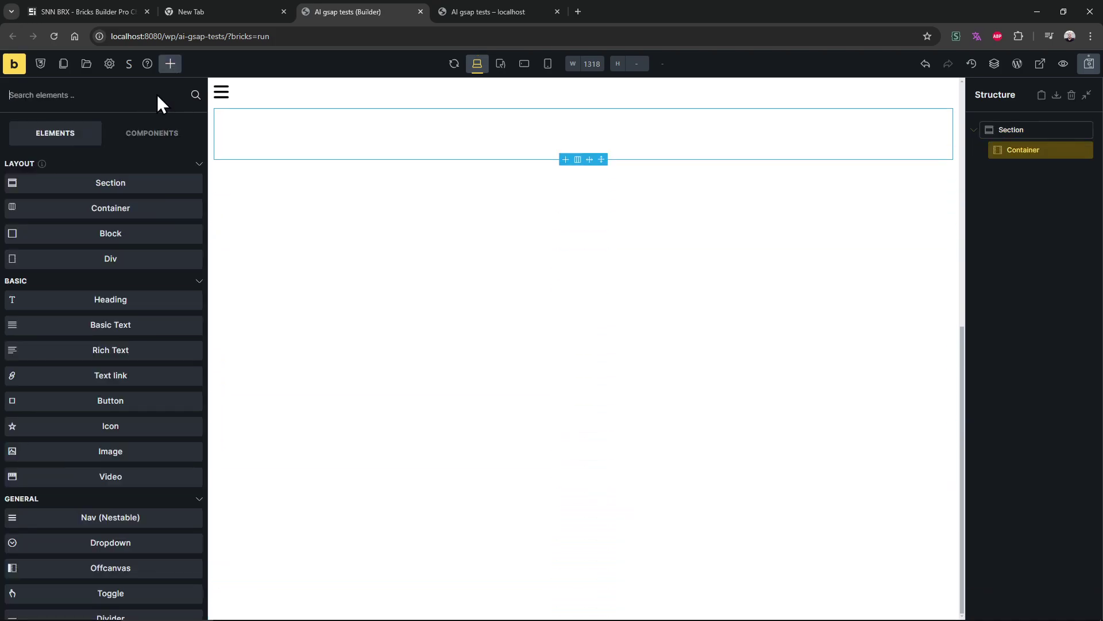
{"action": "left_click", "coordinate": [137, 404]}
{"action": "left_click", "coordinate": [137, 404]}
{"action": "left_click", "coordinate": [137, 404]}
{"action": "left_click", "coordinate": [137, 404]}
{"action": "left_click", "coordinate": [139, 327]}
{"action": "left_click", "coordinate": [139, 327]}
{"action": "left_click", "coordinate": [139, 327]}
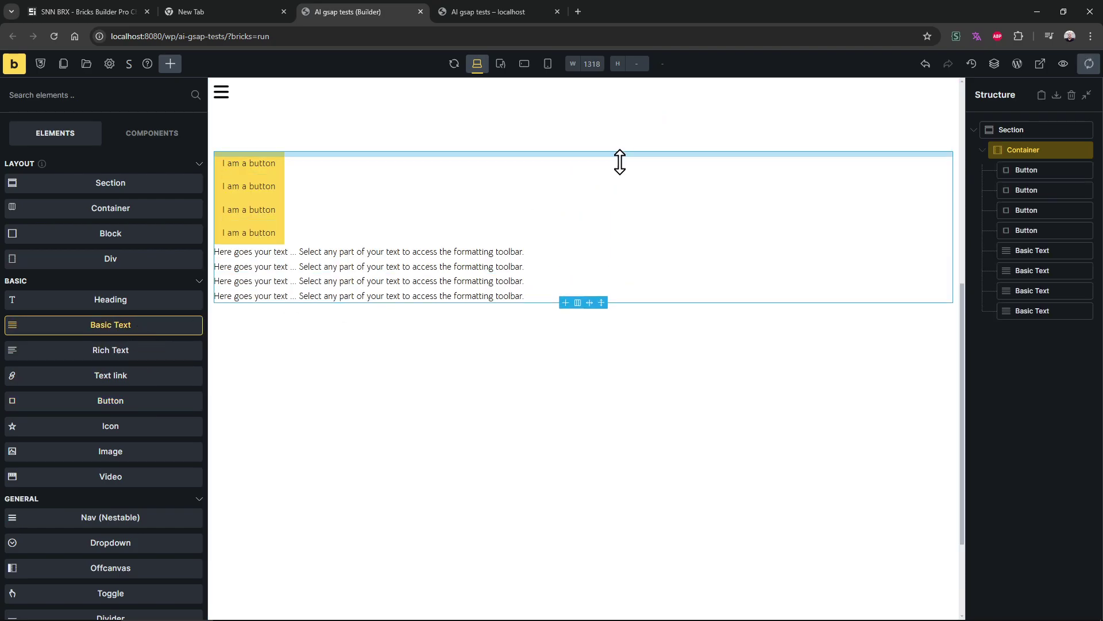
Reload the published page, open the WordPress dashboard in a new tab and display the Action Prompts in SNN AI Settings
{"action": "left_click", "coordinate": [493, 11]}
{"action": "key", "text": "F5"}
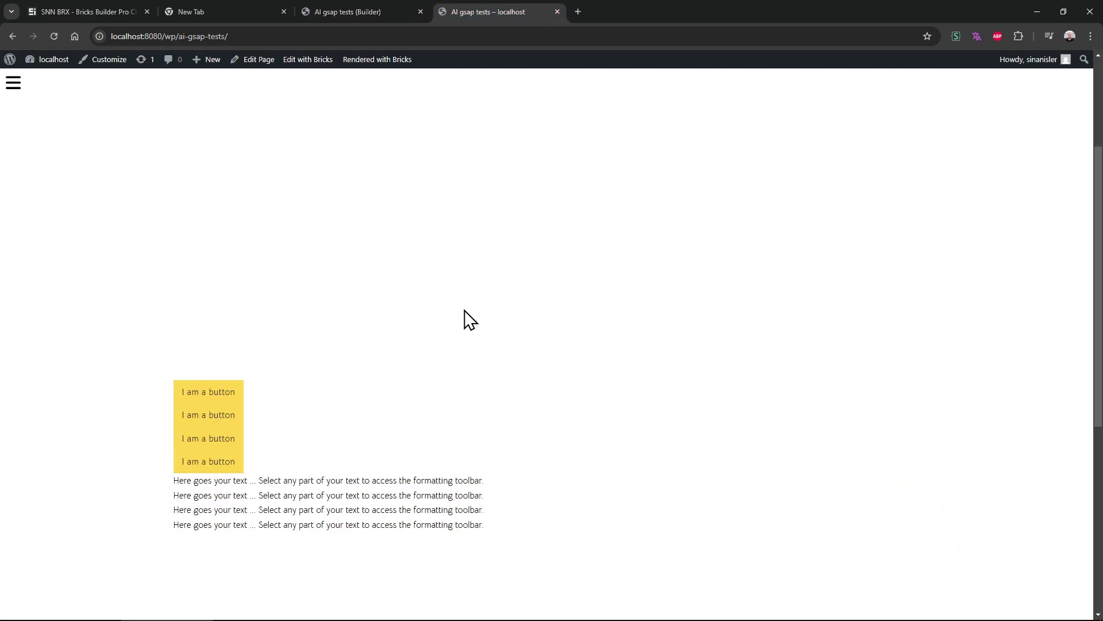
{"action": "middle_click", "coordinate": [38, 94]}
{"action": "left_click", "coordinate": [688, 9]}
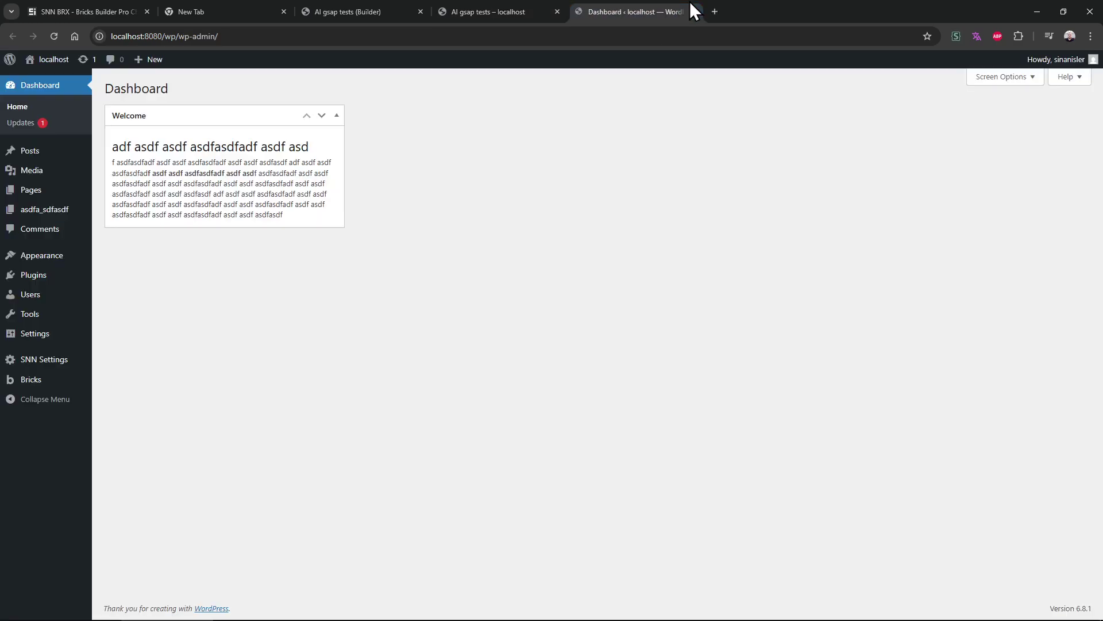
{"action": "mouse_move", "coordinate": [72, 364]}
{"action": "left_click", "coordinate": [121, 548]}
{"action": "scroll", "coordinate": [643, 325], "scroll_direction": "down", "scroll_amount": 8}
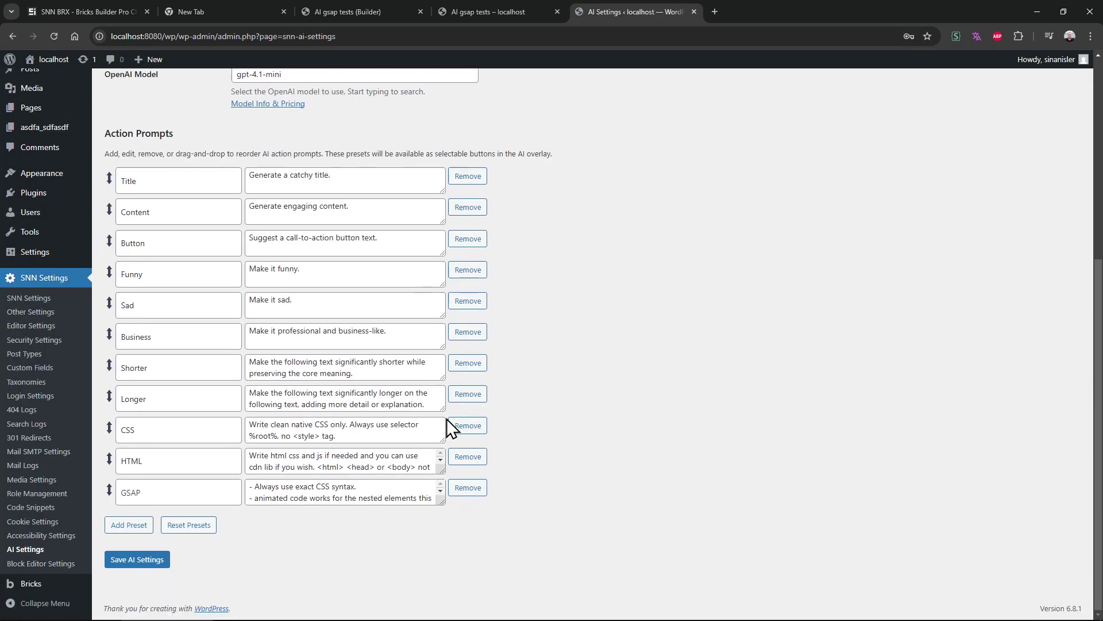
Enlarge the GSAP action prompt's text box and examine its CSS syntax rules, transform properties, examples and included script code
{"action": "left_click_drag", "start_coordinate": [440, 499], "coordinate": [440, 601]}
{"action": "scroll", "coordinate": [611, 406], "scroll_direction": "down", "scroll_amount": 2}
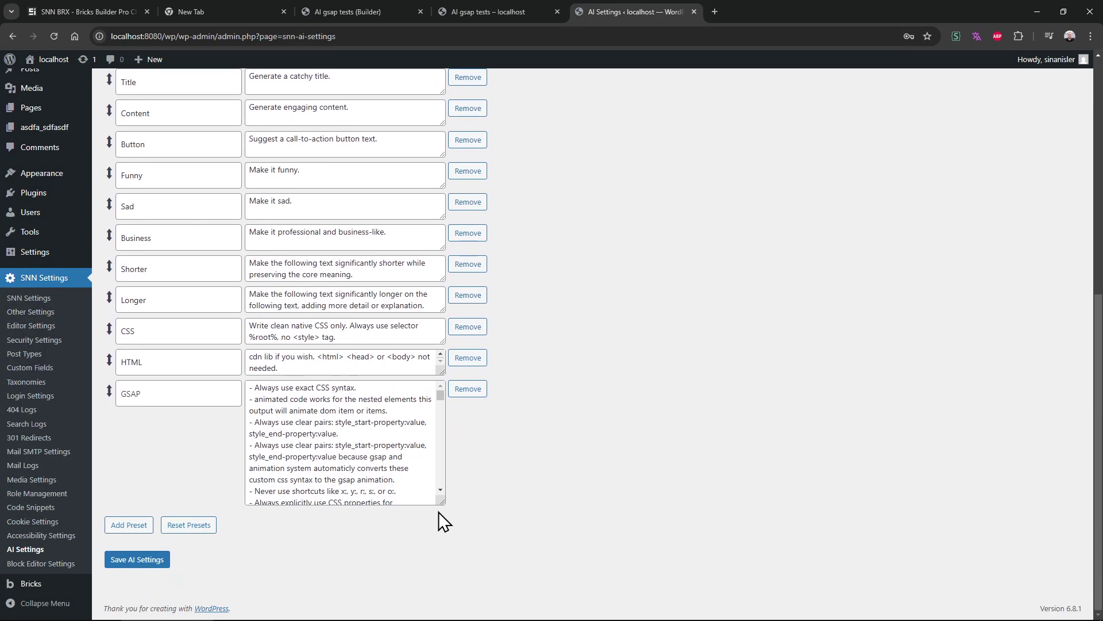
{"action": "left_click_drag", "start_coordinate": [440, 513], "coordinate": [431, 562]}
{"action": "triple_click", "coordinate": [314, 392]}
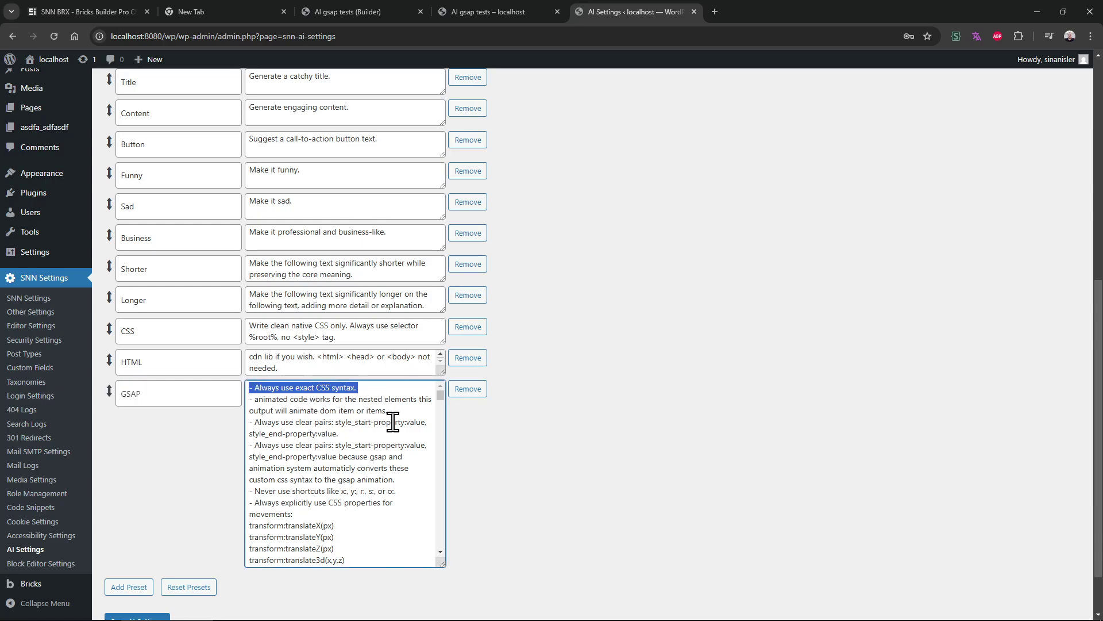
{"action": "triple_click", "coordinate": [354, 405]}
{"action": "triple_click", "coordinate": [340, 428]}
{"action": "scroll", "coordinate": [536, 447], "scroll_direction": "down", "scroll_amount": 1}
{"action": "scroll", "coordinate": [338, 475], "scroll_direction": "down", "scroll_amount": 3}
{"action": "left_click_drag", "start_coordinate": [251, 361], "coordinate": [327, 475]}
{"action": "scroll", "coordinate": [333, 460], "scroll_direction": "down", "scroll_amount": 3}
{"action": "scroll", "coordinate": [339, 443], "scroll_direction": "down", "scroll_amount": 8}
Switch to Visual Studio Code and examine gsap-data-animate.js from its beginning, then return to the browser
{"action": "mouse_move", "coordinate": [458, 598]}
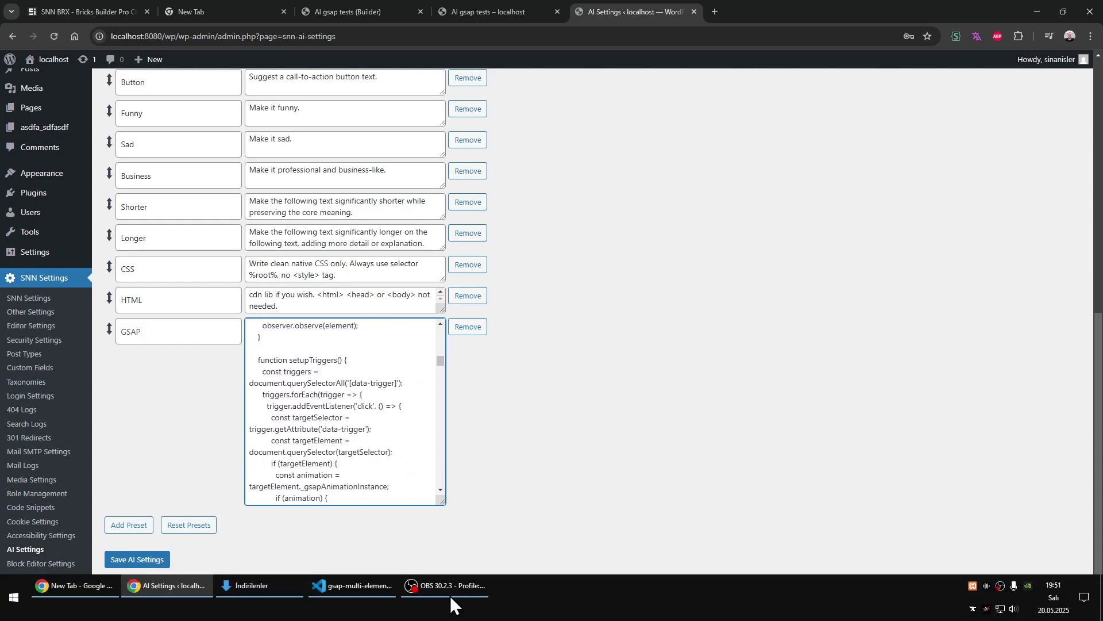
{"action": "left_click", "coordinate": [378, 584]}
{"action": "left_click", "coordinate": [290, 36]}
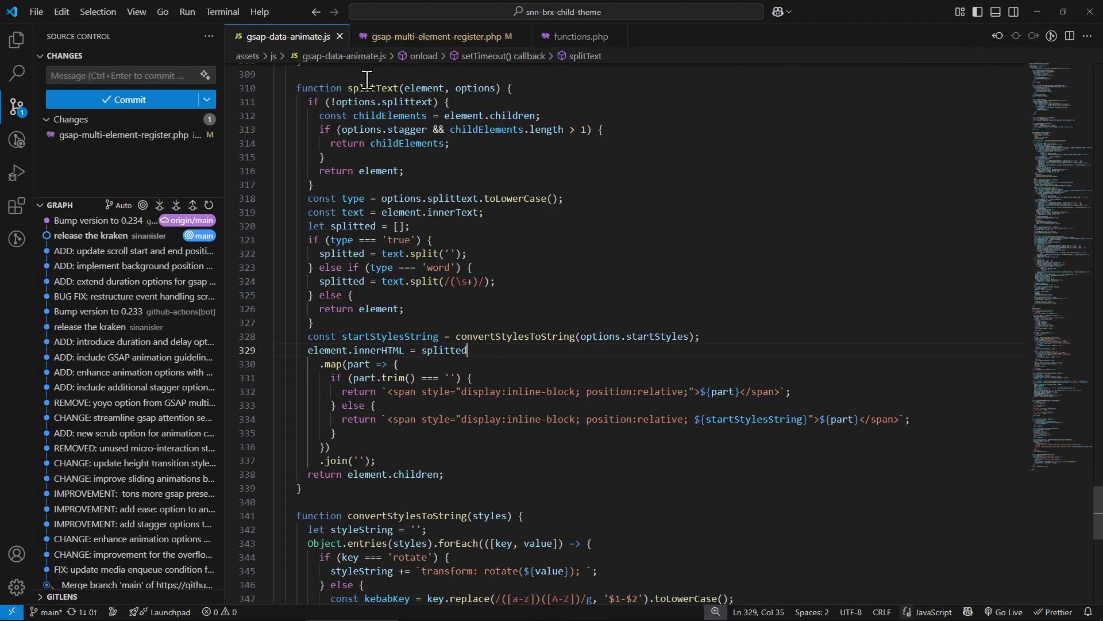
{"action": "left_click_drag", "start_coordinate": [1054, 426], "coordinate": [1053, 74]}
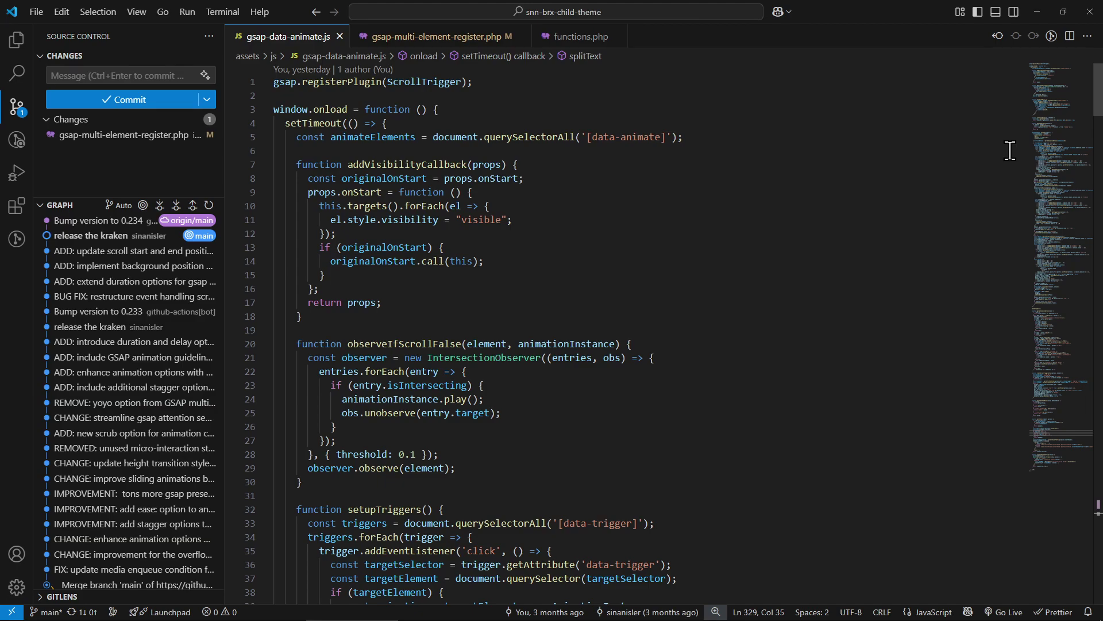
{"action": "left_click_drag", "start_coordinate": [1034, 153], "coordinate": [1052, 50]}
{"action": "left_click", "coordinate": [1046, 13]}
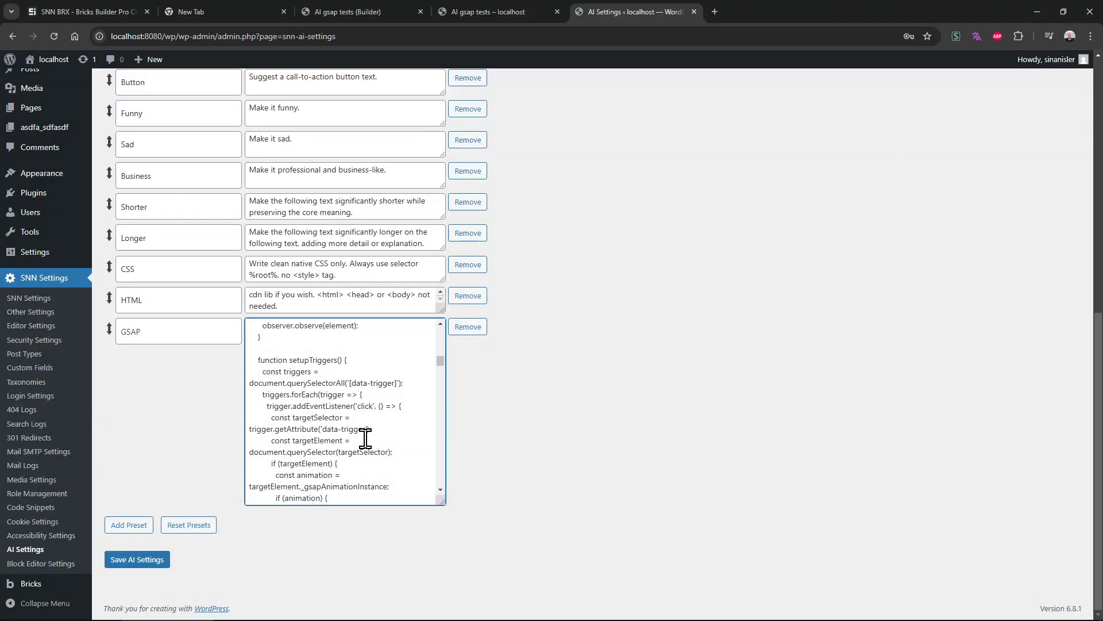
Return to AI Settings and examine the example animation strings in the GSAP prompt
{"action": "left_click", "coordinate": [495, 10]}
{"action": "left_click", "coordinate": [632, 12]}
{"action": "scroll", "coordinate": [428, 395], "scroll_direction": "up", "scroll_amount": 5}
{"action": "left_click_drag", "start_coordinate": [297, 383], "coordinate": [312, 462]}
{"action": "left_click", "coordinate": [312, 462]}
{"action": "scroll", "coordinate": [374, 411], "scroll_direction": "up", "scroll_amount": 5}
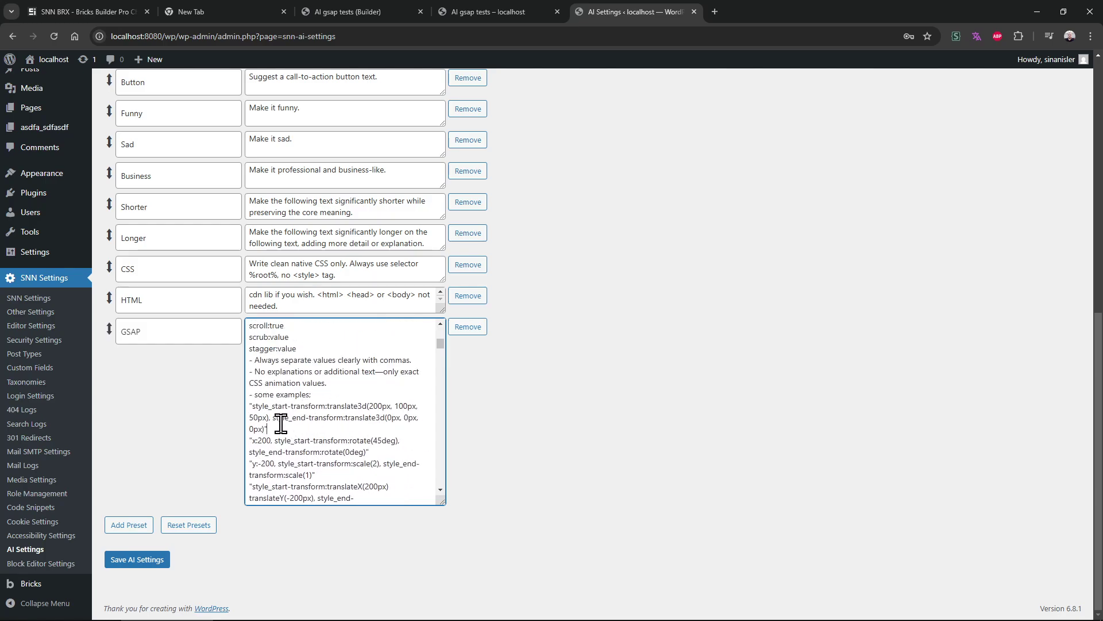
Try moving the GSAP preset above the CSS preset and reload the AI Settings page without saving
{"action": "left_click_drag", "start_coordinate": [226, 331], "coordinate": [226, 269]}
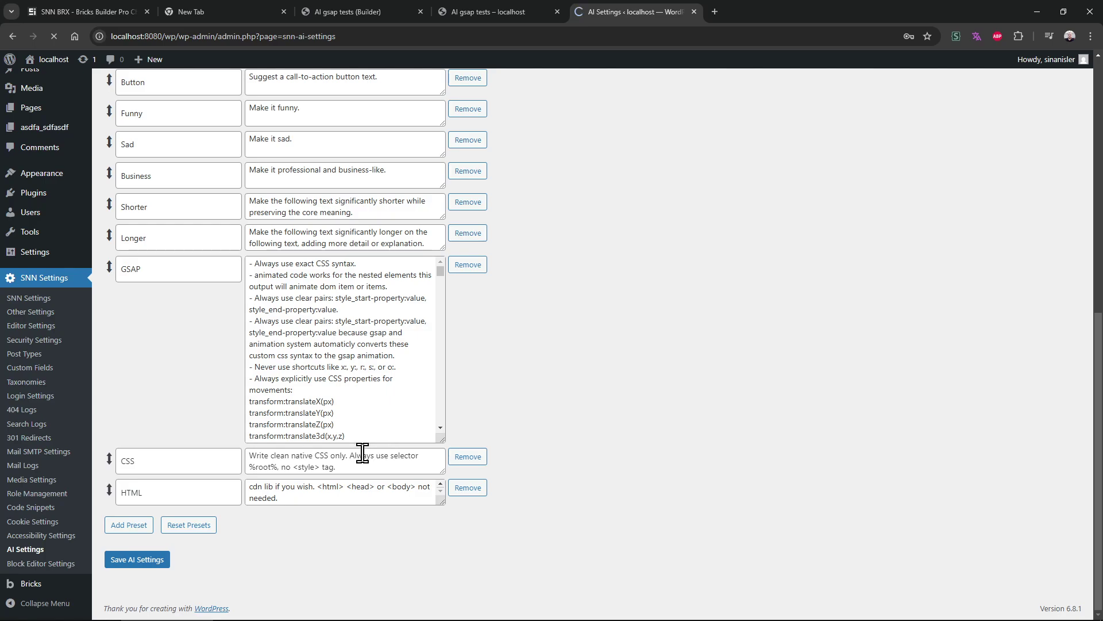
{"action": "left_click", "coordinate": [362, 454]}
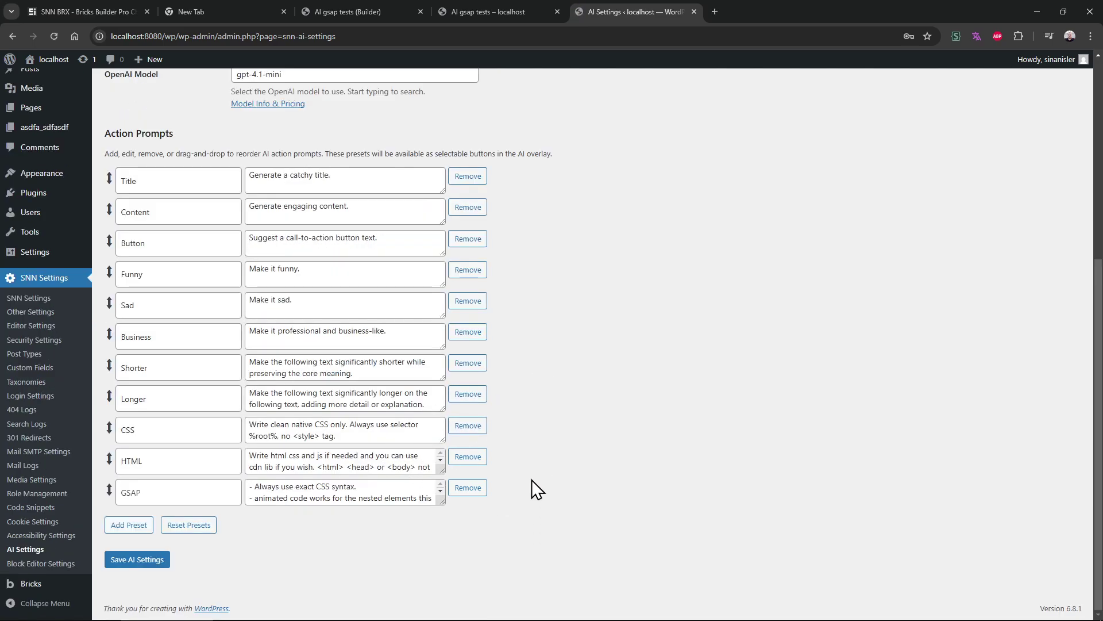
{"action": "left_click", "coordinate": [536, 3]}
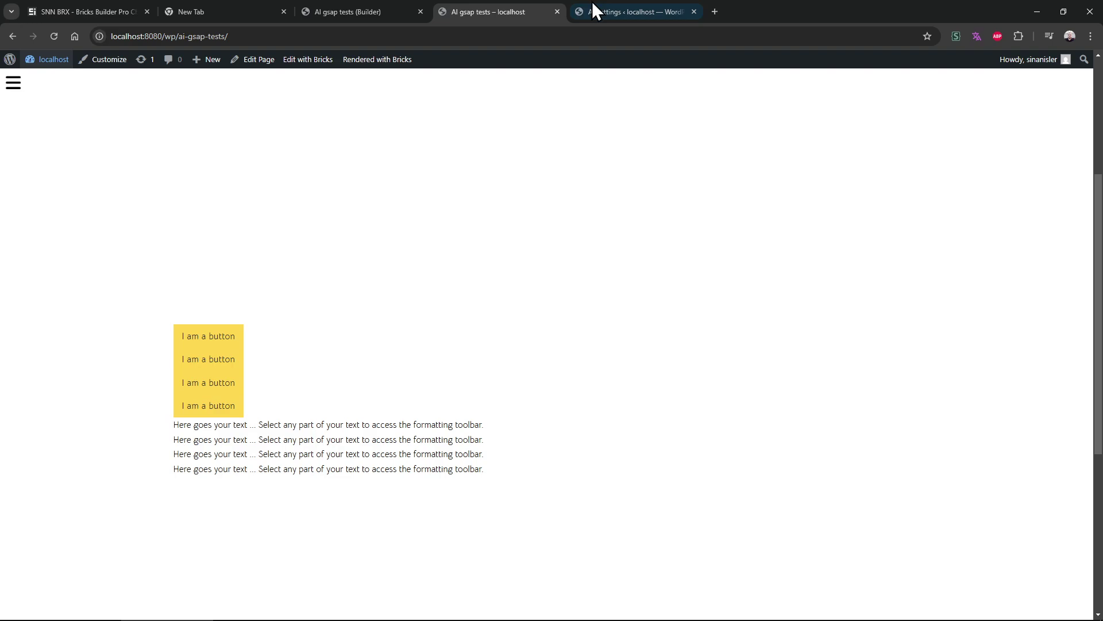
{"action": "left_click", "coordinate": [603, 3]}
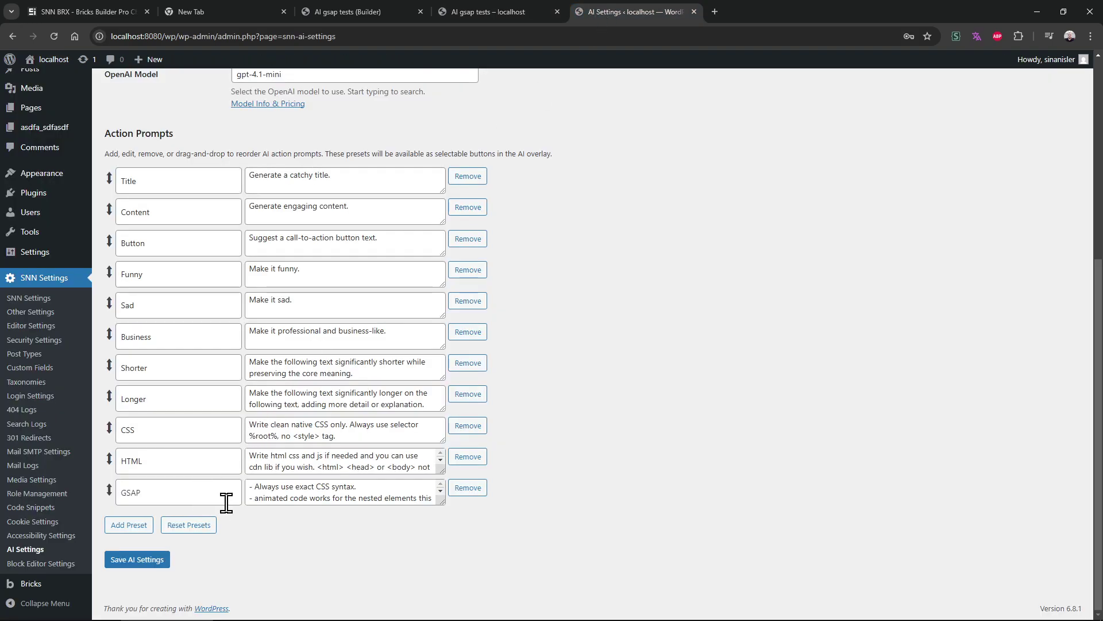
{"action": "left_click", "coordinate": [528, 3]}
{"action": "scroll", "coordinate": [433, 199], "scroll_direction": "down", "scroll_amount": 1}
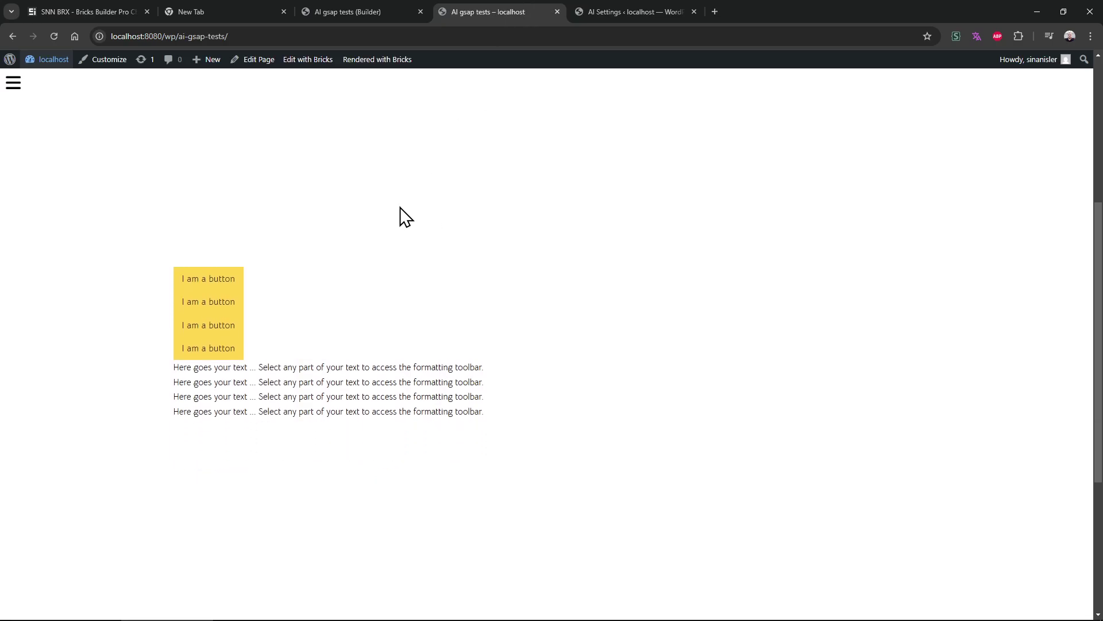
Back in the builder, add a GSAP Animations CODE (Nestable) element to the section and nest the container inside it
{"action": "left_click", "coordinate": [344, 11]}
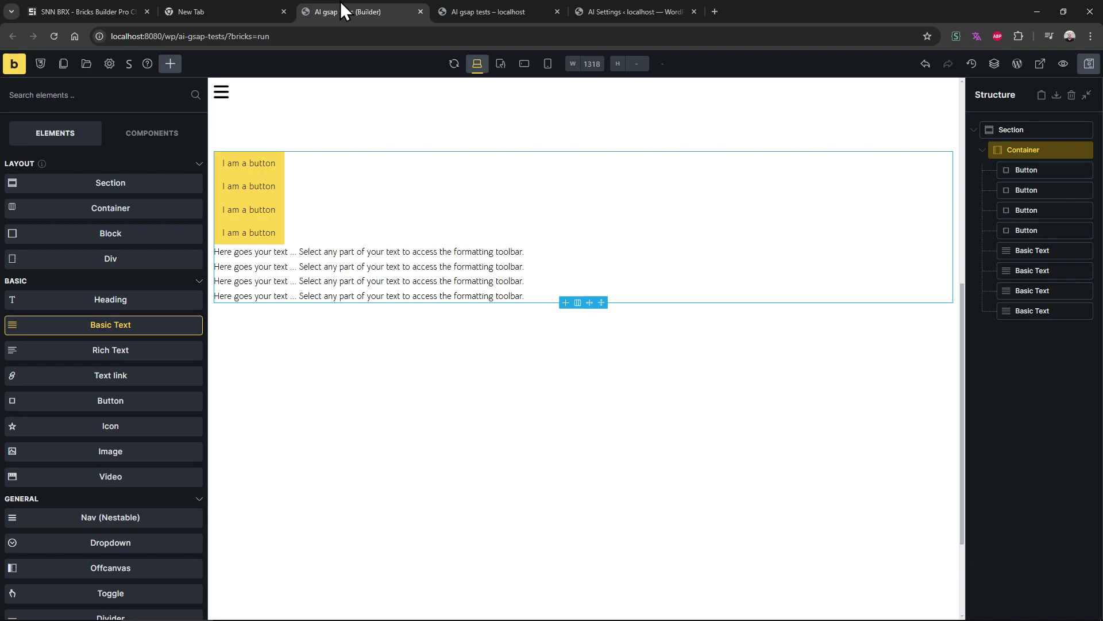
{"action": "left_click", "coordinate": [1052, 150]}
{"action": "left_click", "coordinate": [169, 65]}
{"action": "type", "text": "gsa"}
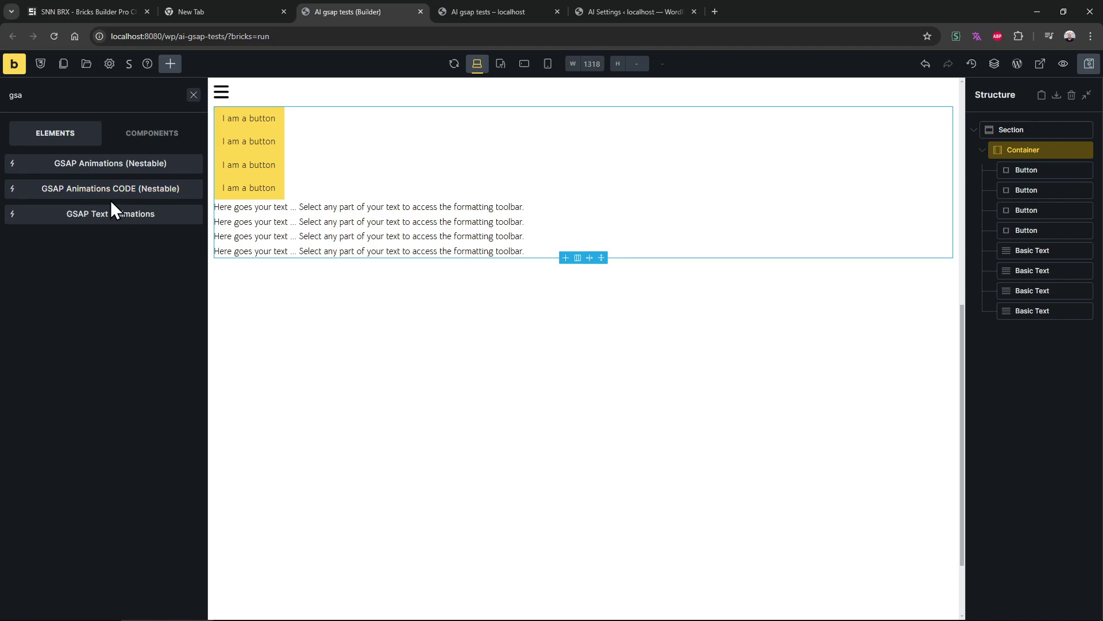
{"action": "left_click_drag", "start_coordinate": [110, 200], "coordinate": [1035, 153]}
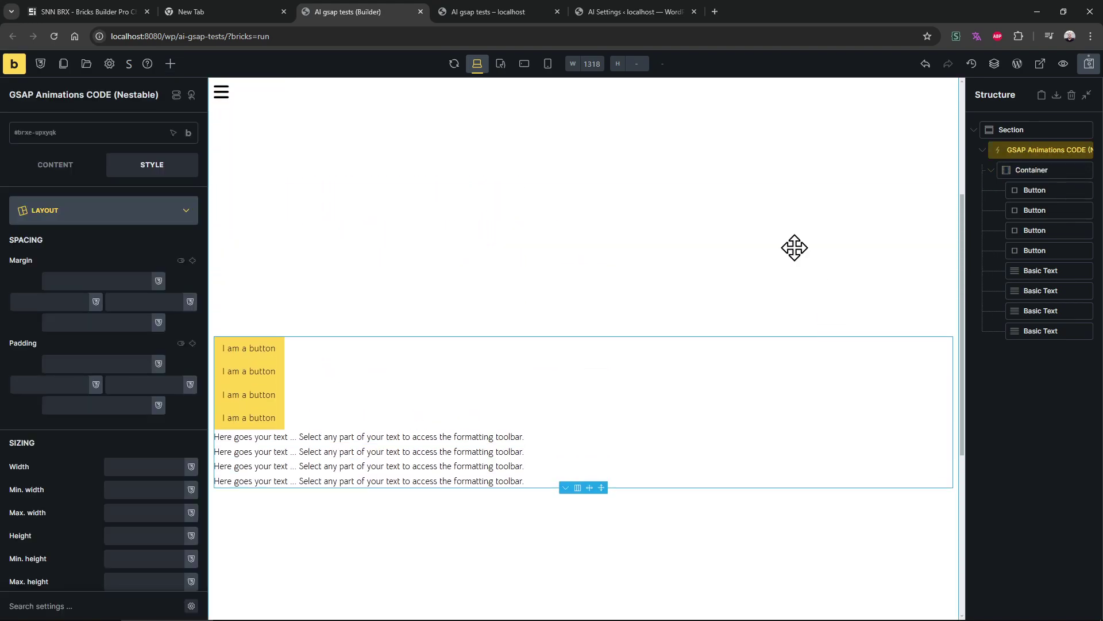
{"action": "left_click", "coordinate": [506, 11]}
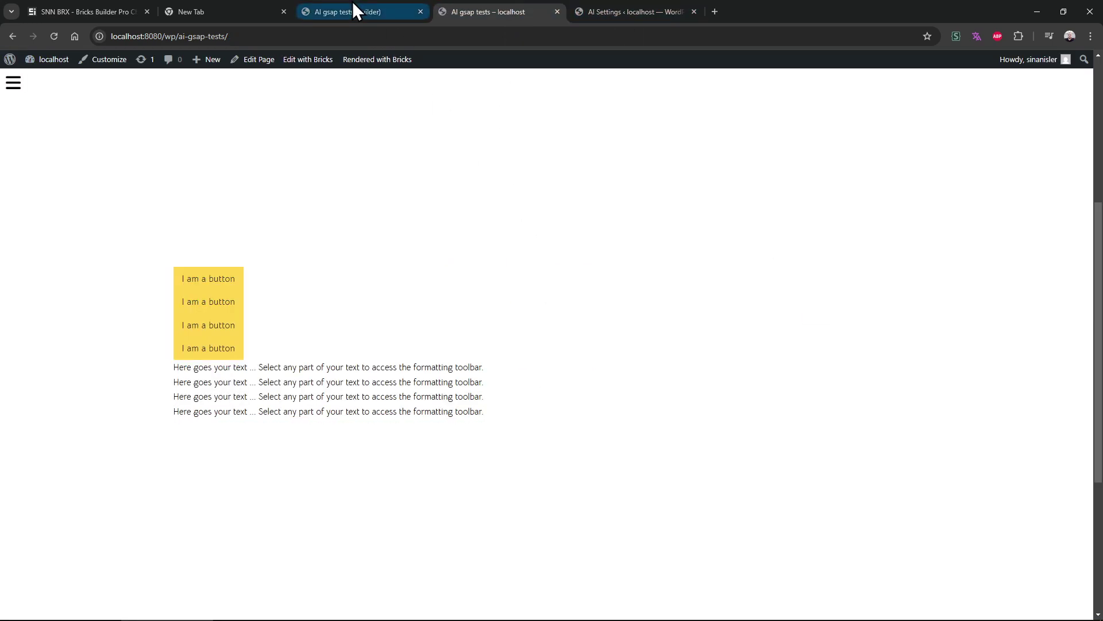
{"action": "left_click", "coordinate": [353, 11]}
{"action": "mouse_move", "coordinate": [966, 184]}
{"action": "left_mouse_down"}
{"action": "mouse_move", "coordinate": [916, 179]}
{"action": "mouse_move", "coordinate": [964, 184]}
{"action": "left_mouse_up"}
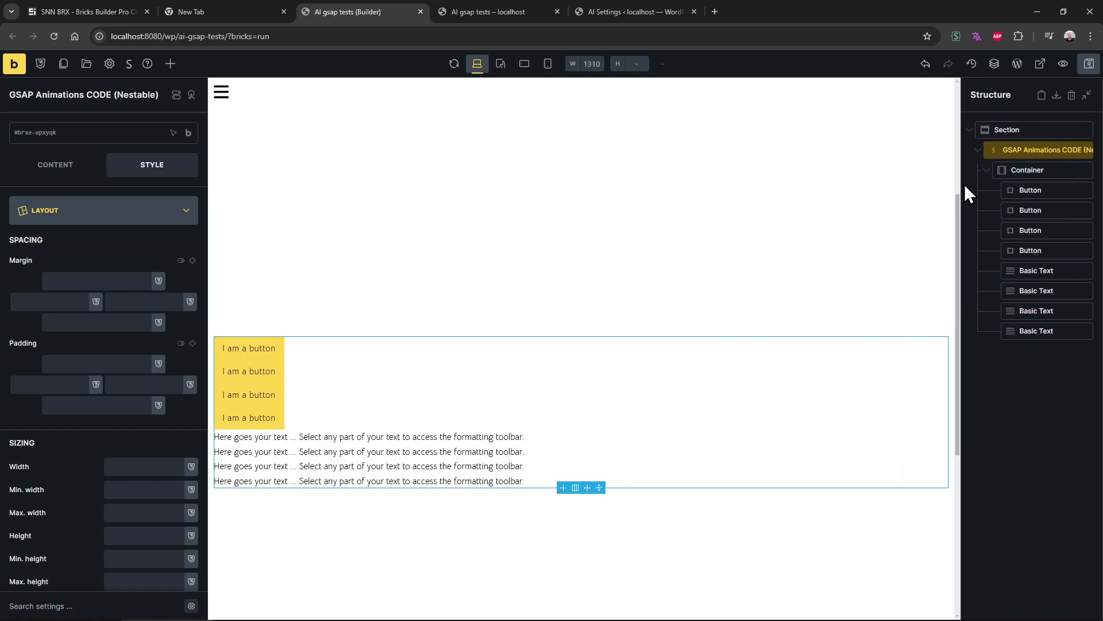
Generate the GSAP element's data-animate code with the AI GSAP preset from "slide in from left, scale 0 to 1" and apply it to the editor
{"action": "left_click", "coordinate": [1014, 152]}
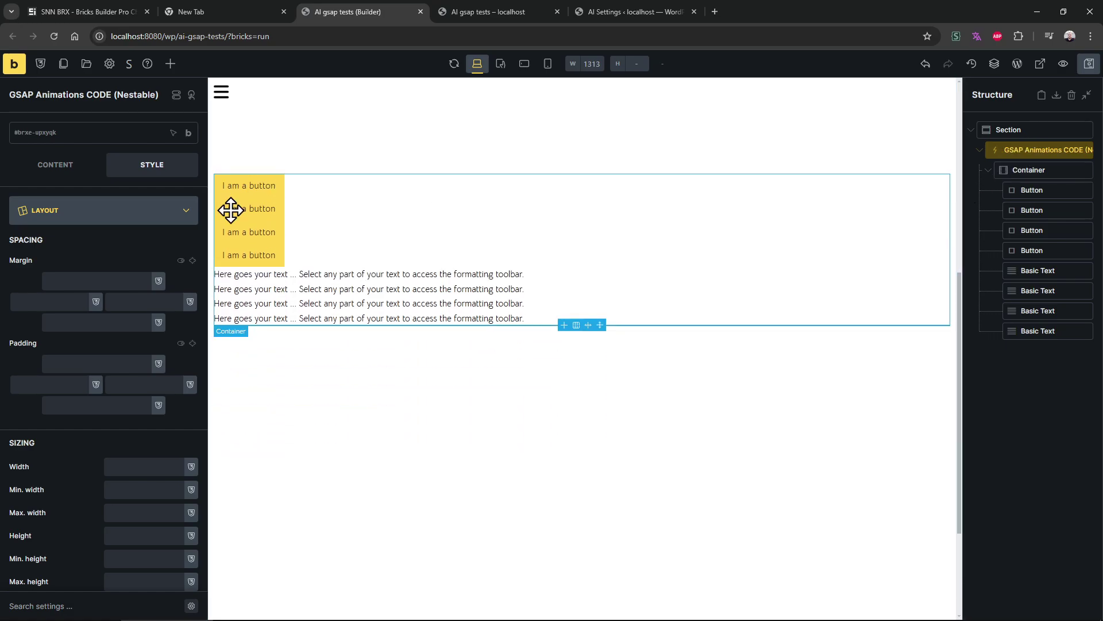
{"action": "left_click", "coordinate": [55, 171]}
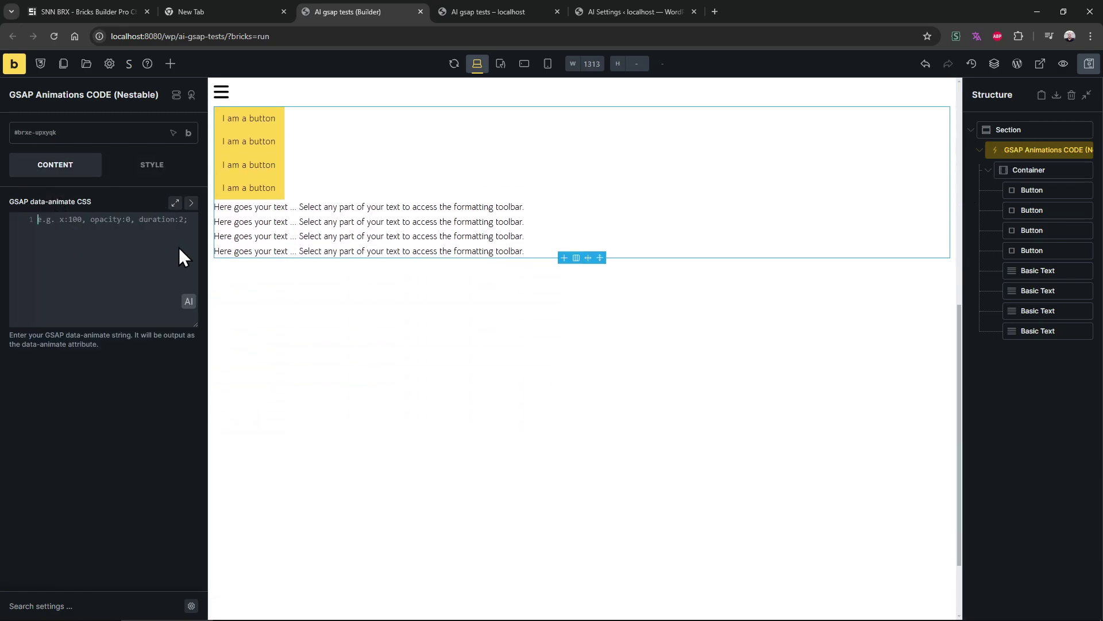
{"action": "left_click", "coordinate": [189, 302]}
{"action": "left_click", "coordinate": [641, 483]}
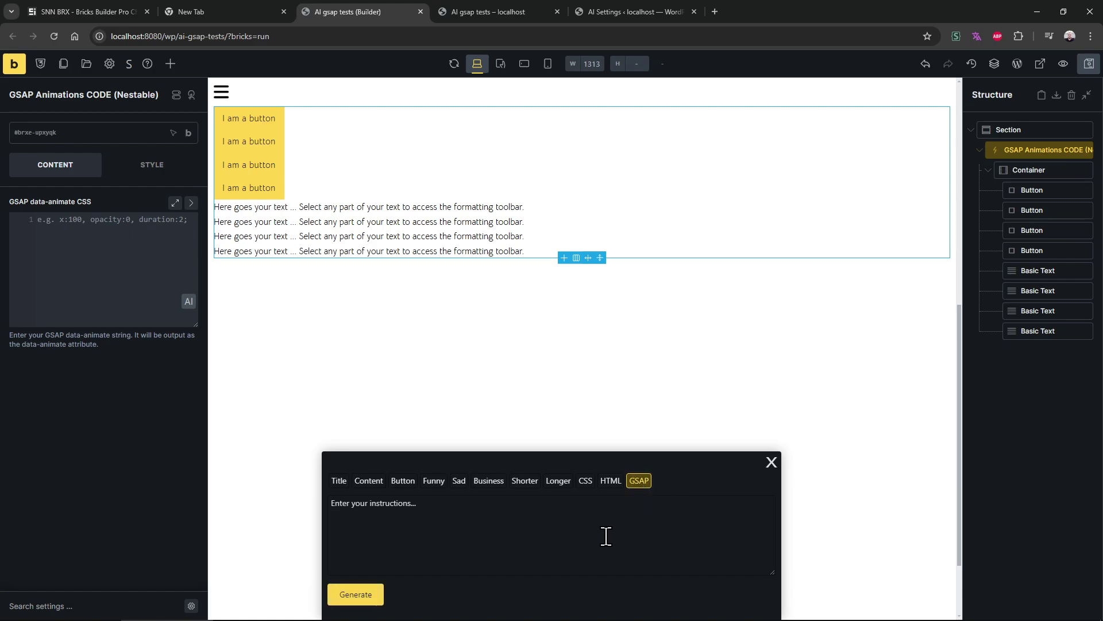
{"action": "type", "text": "s"}
{"action": "left_click", "coordinate": [351, 597]}
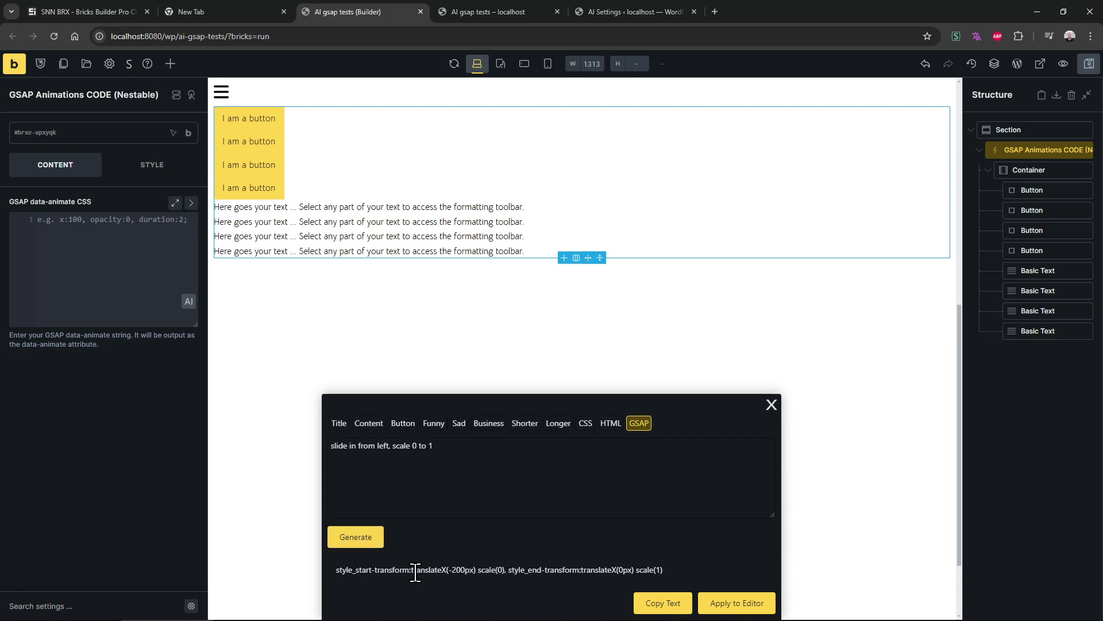
{"action": "left_click", "coordinate": [485, 573]}
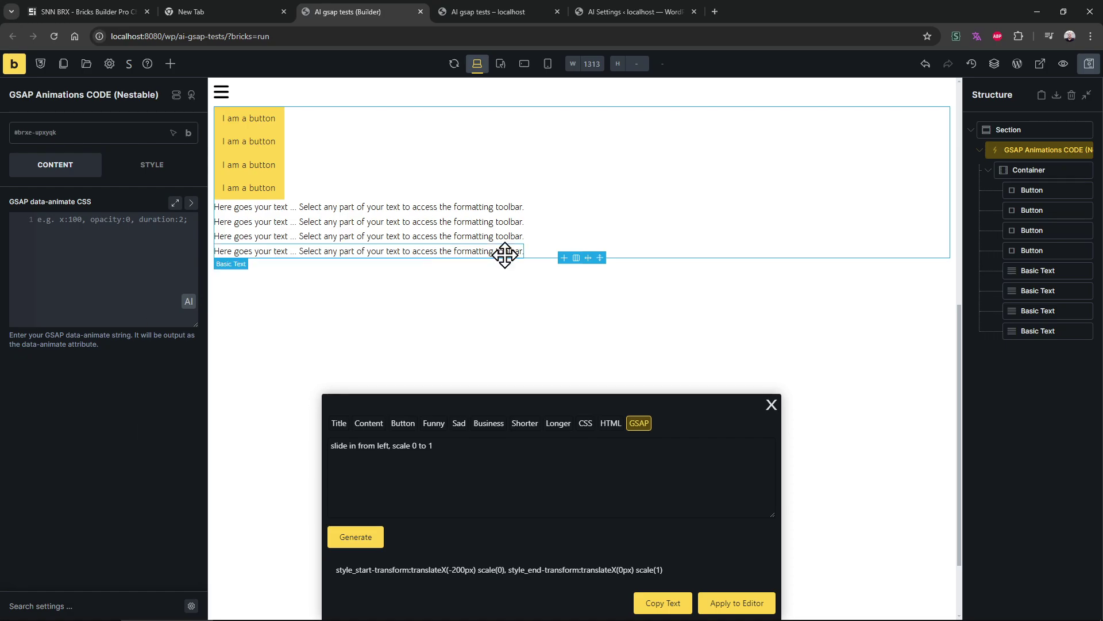
{"action": "left_click", "coordinate": [735, 603]}
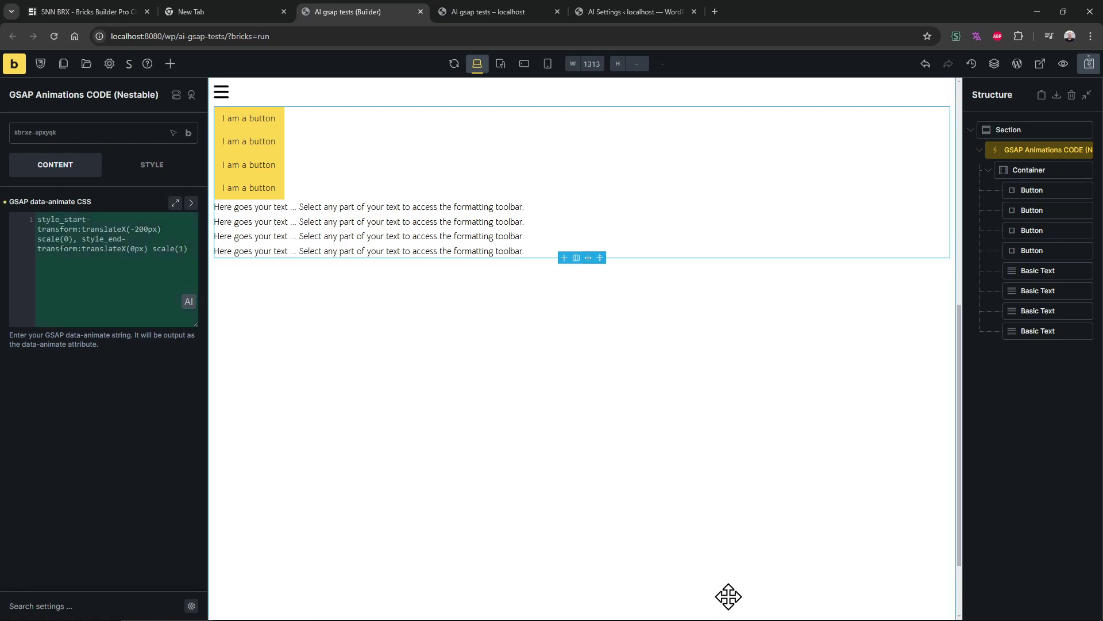
Preview the AI-generated slide and scale animation on the published page
{"action": "left_click", "coordinate": [537, 10]}
{"action": "scroll", "coordinate": [784, 329], "scroll_direction": "down", "scroll_amount": 2}
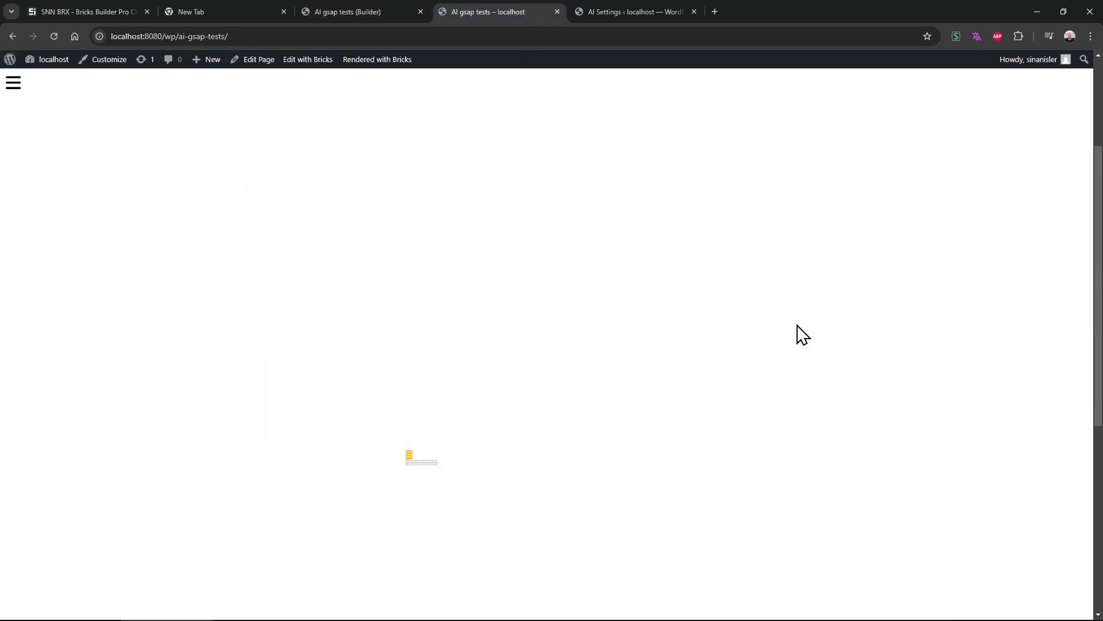
{"action": "scroll", "coordinate": [799, 340], "scroll_direction": "up", "scroll_amount": 2}
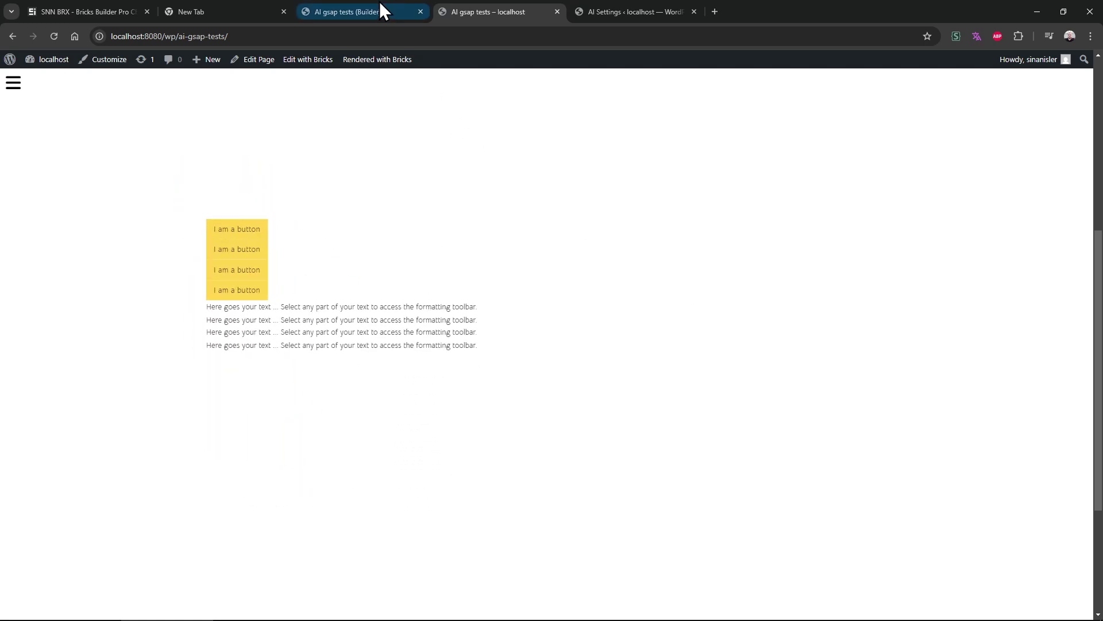
Regenerate the data-animate code with AI, adding "I like it but lets make it crazy add tons of stufff", apply it and enlarge the code editor
{"action": "left_click", "coordinate": [381, 10]}
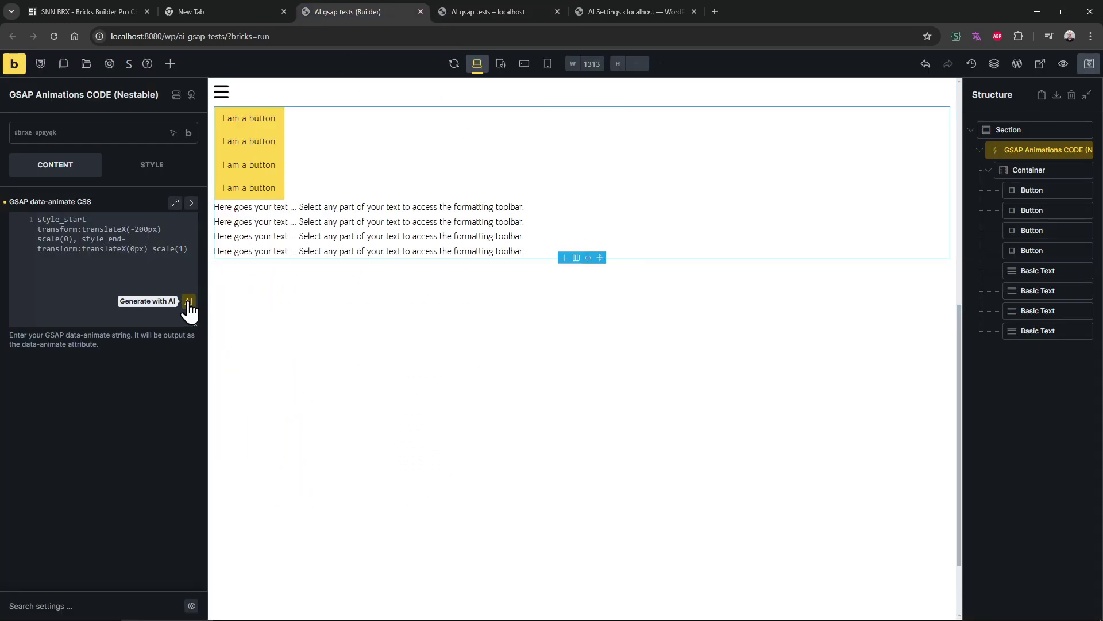
{"action": "left_click", "coordinate": [188, 302]}
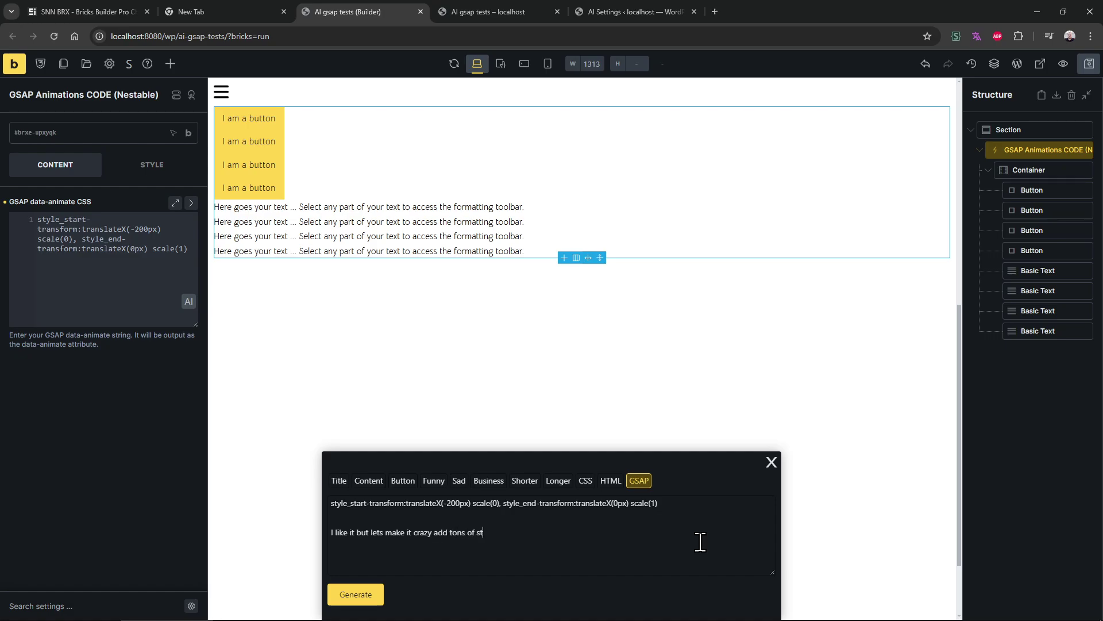
{"action": "triple_click", "coordinate": [535, 532]}
{"action": "left_click", "coordinate": [535, 532]}
{"action": "left_click", "coordinate": [354, 594]}
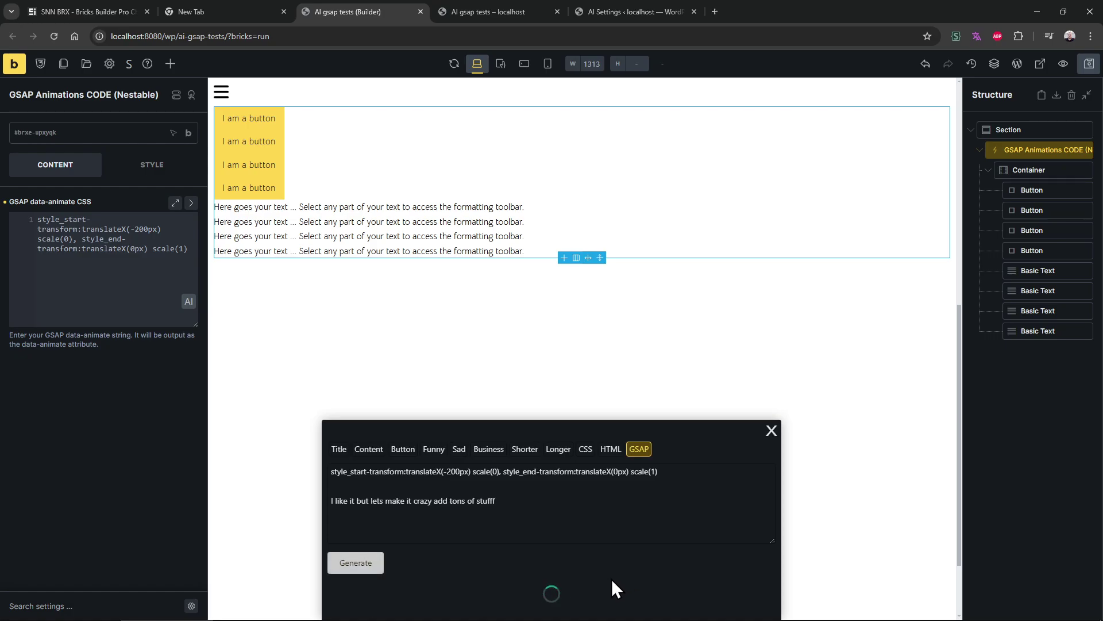
{"action": "scroll", "coordinate": [718, 552], "scroll_direction": "down", "scroll_amount": 2}
{"action": "left_click", "coordinate": [736, 603]}
{"action": "left_click_drag", "start_coordinate": [196, 326], "coordinate": [195, 489]}
{"action": "left_click", "coordinate": [147, 417]}
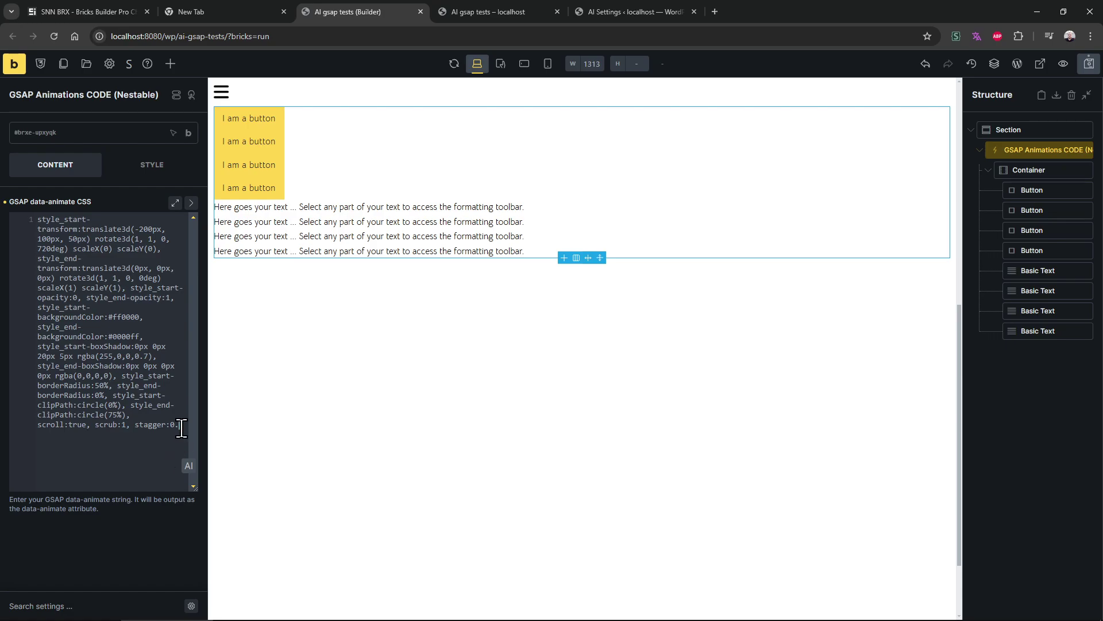
Preview the regenerated scroll animation on the published page in both scroll directions
{"action": "left_click", "coordinate": [513, 3]}
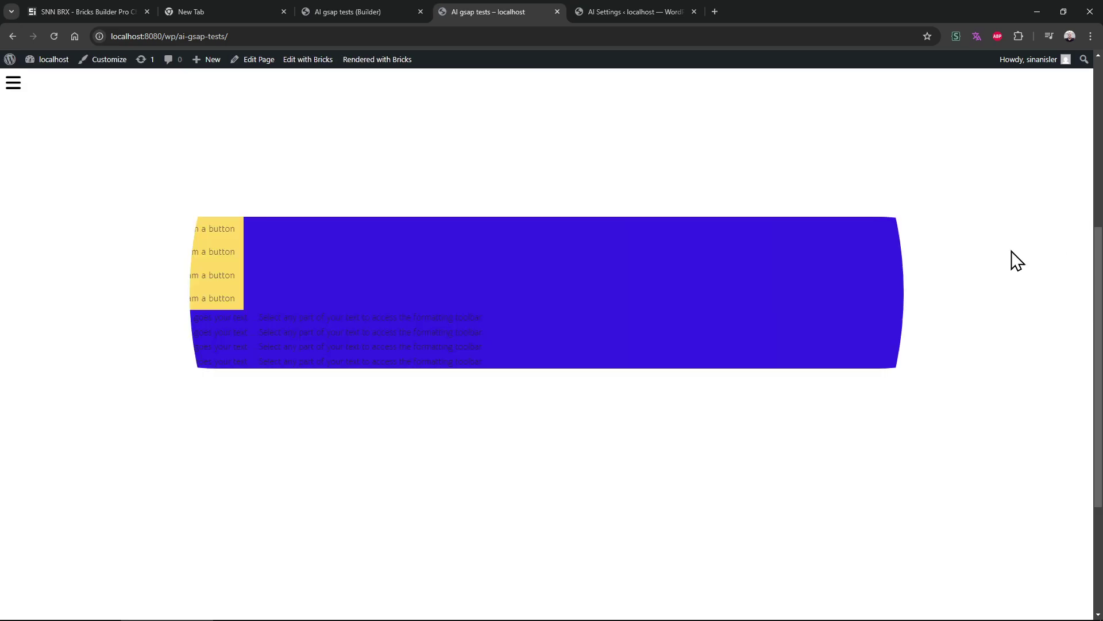
{"action": "scroll", "coordinate": [660, 254], "scroll_direction": "down", "scroll_amount": 3}
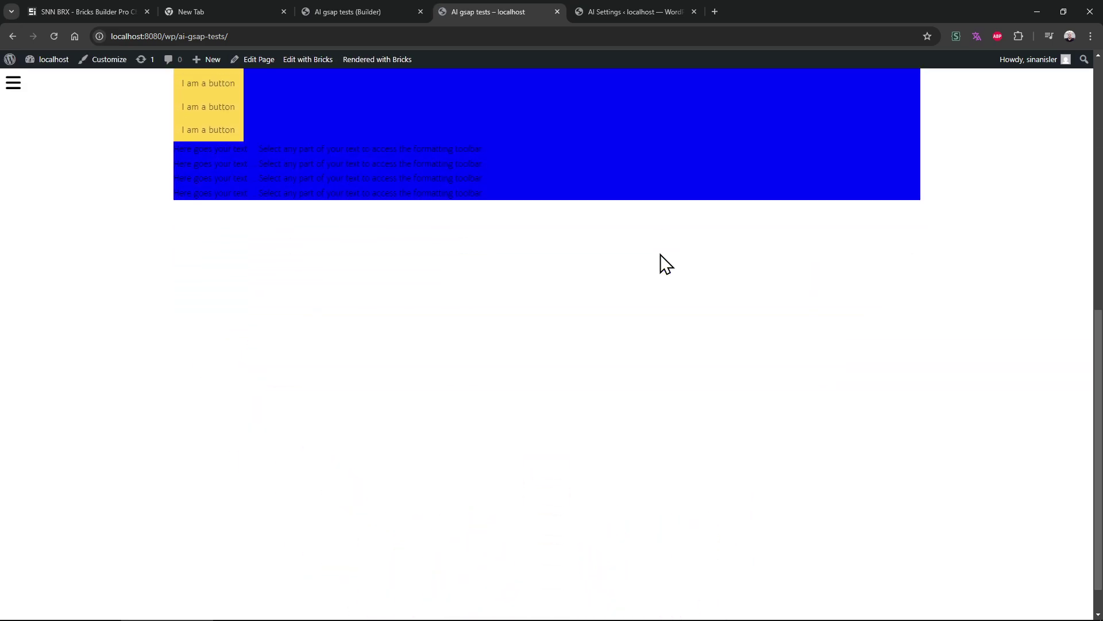
{"action": "scroll", "coordinate": [659, 264], "scroll_direction": "up", "scroll_amount": 5}
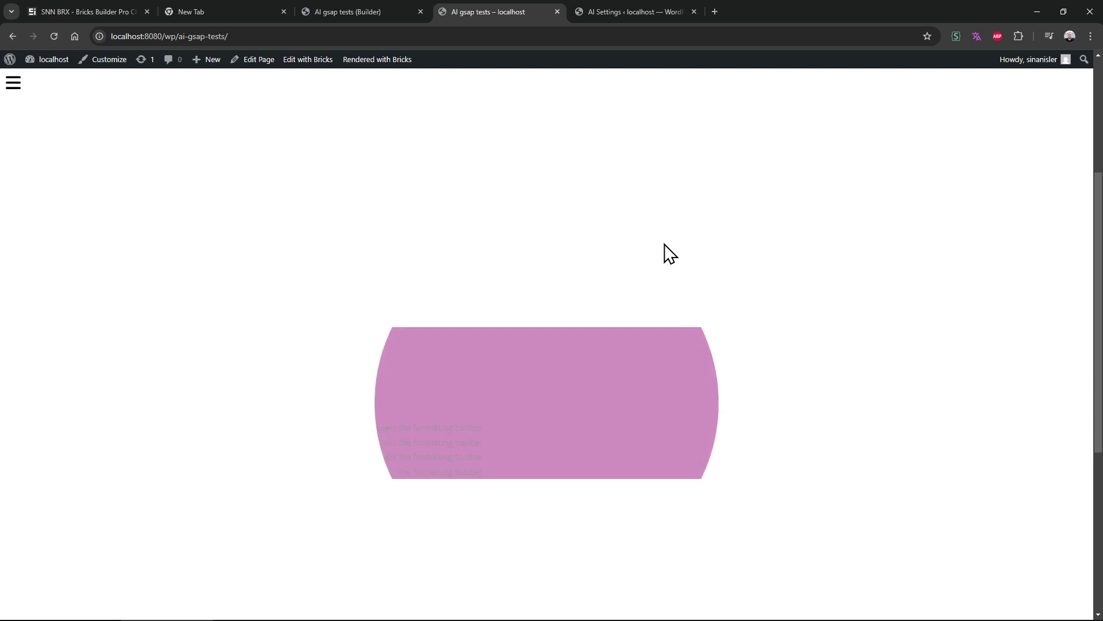
Review the AI-generated data-animate code in the builder's enlarged editor, highlighting the start and end clipPath values
{"action": "left_click", "coordinate": [335, 9]}
{"action": "left_click", "coordinate": [176, 204]}
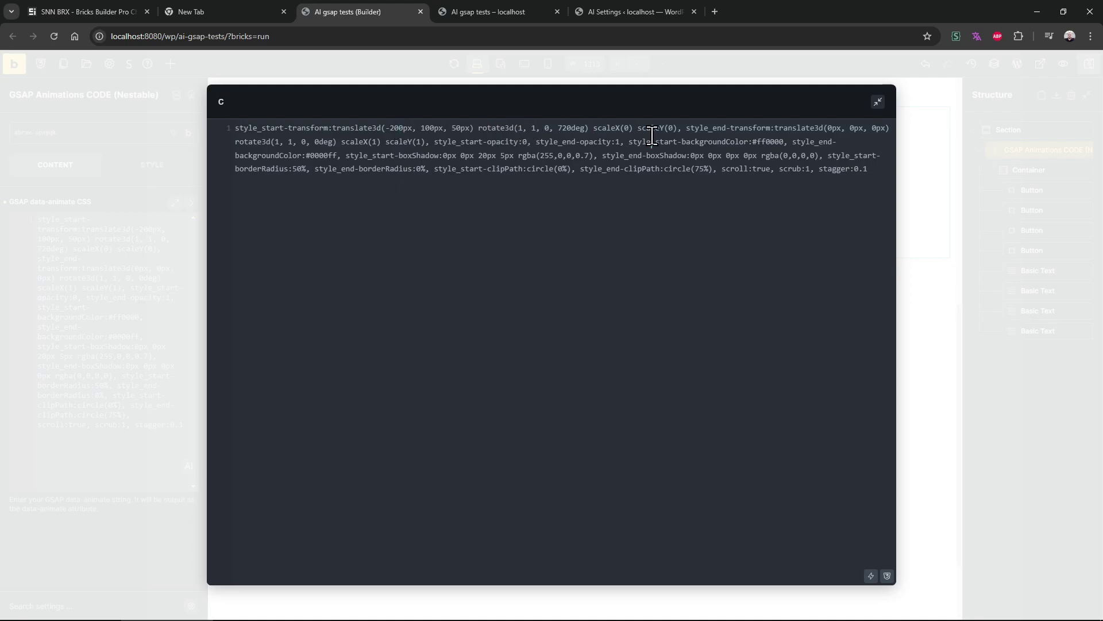
{"action": "left_click", "coordinate": [689, 129]}
{"action": "left_click", "coordinate": [683, 142]}
{"action": "left_click_drag", "start_coordinate": [435, 169], "coordinate": [576, 170]}
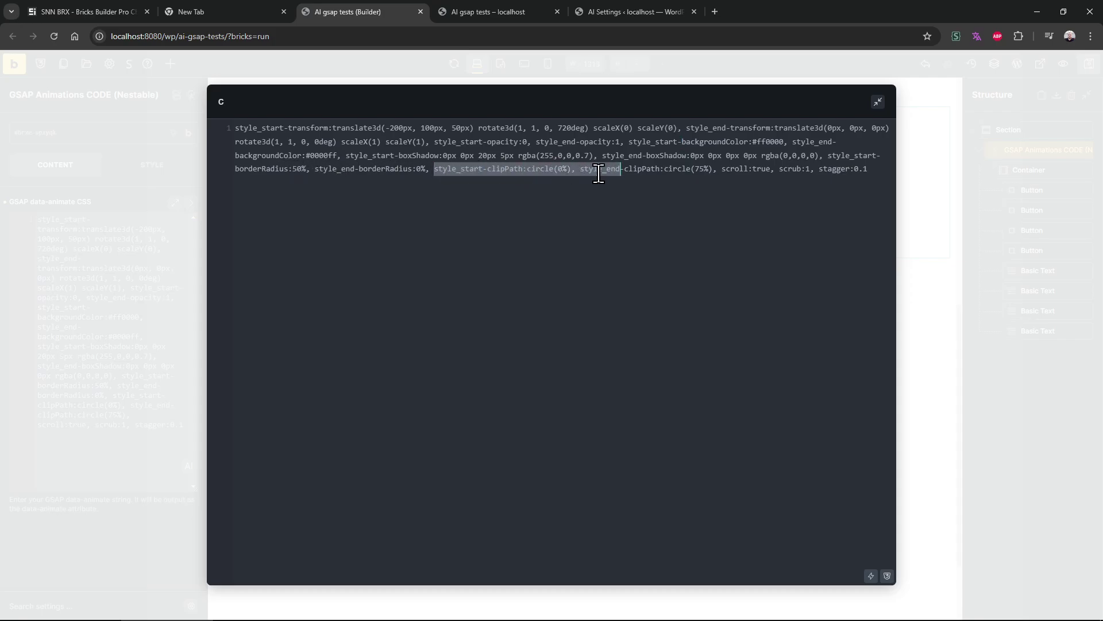
Check the circular clipPath reveal on the published page by scrolling through it in both directions
{"action": "left_click", "coordinate": [499, 11]}
{"action": "scroll", "coordinate": [512, 367], "scroll_direction": "down", "scroll_amount": 2}
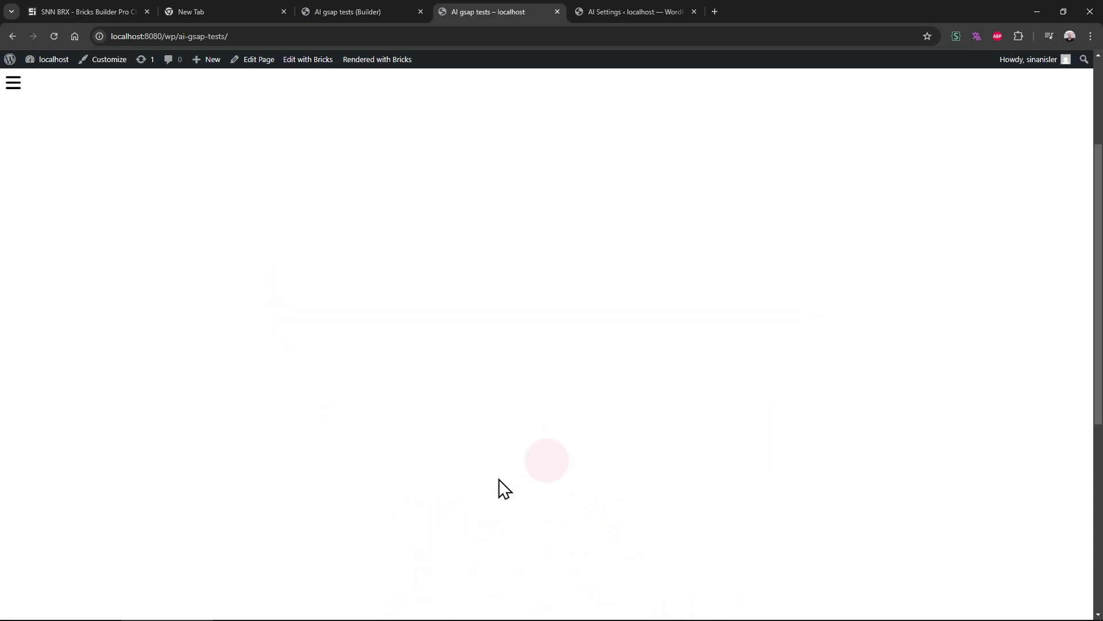
{"action": "scroll", "coordinate": [488, 431], "scroll_direction": "up", "scroll_amount": 2}
{"action": "scroll", "coordinate": [519, 438], "scroll_direction": "down", "scroll_amount": 2}
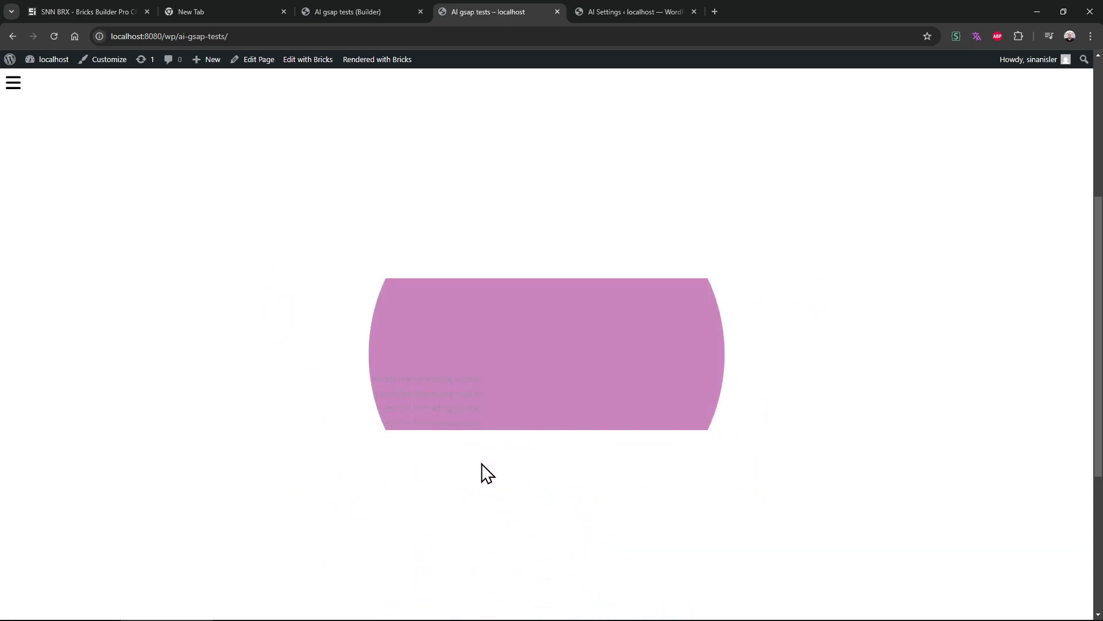
Switch to VS Code, search gsap-multi-element-register.php for "clip", and look through the clipPath presets before returning to the browser
{"action": "mouse_move", "coordinate": [429, 587]}
{"action": "left_click", "coordinate": [364, 591]}
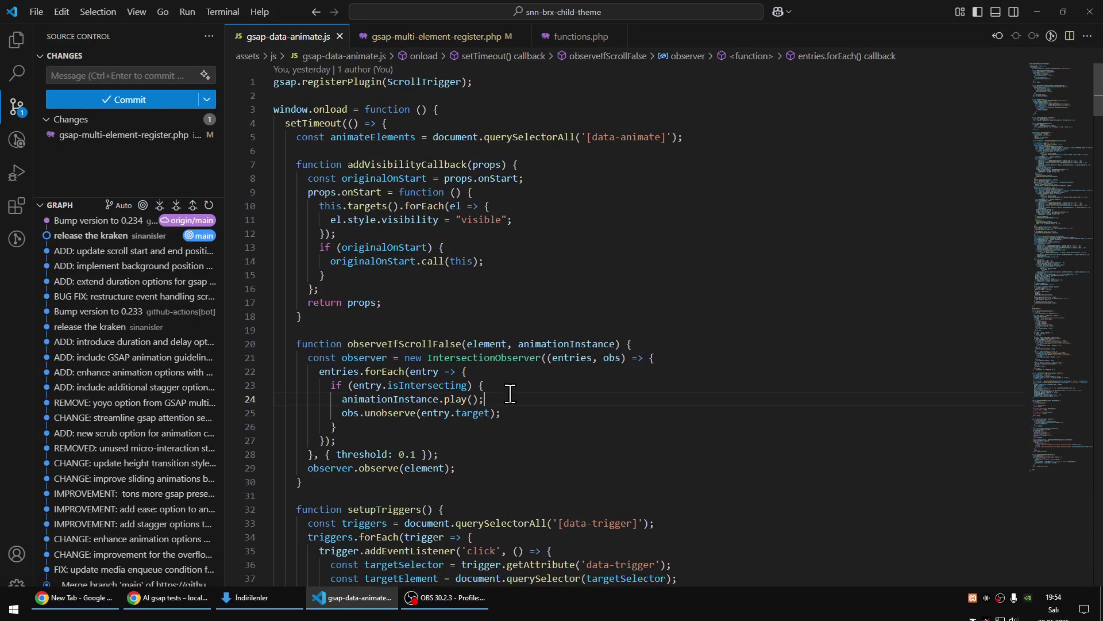
{"action": "left_click", "coordinate": [345, 36]}
{"action": "key", "text": "ctrl+f"}
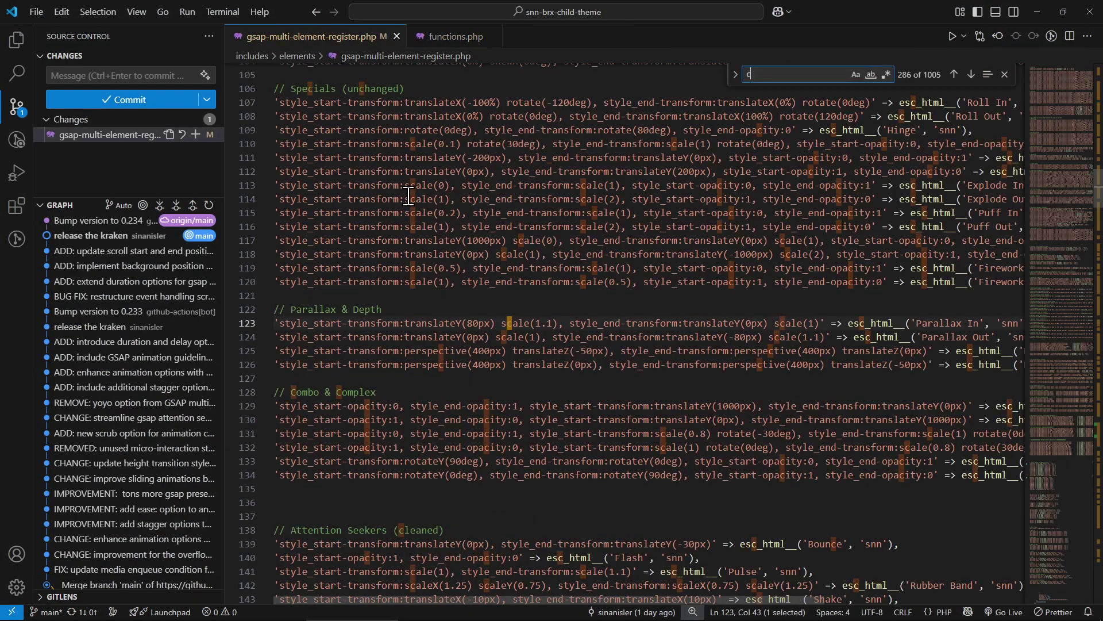
{"action": "type", "text": "clip"}
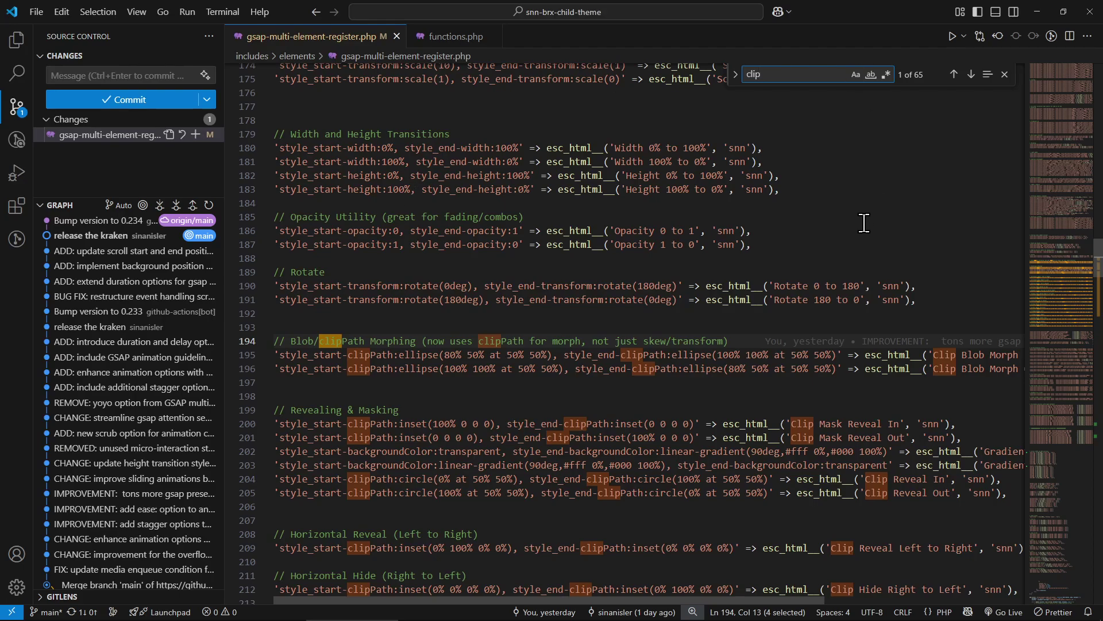
{"action": "scroll", "coordinate": [621, 427], "scroll_direction": "down", "scroll_amount": 4}
{"action": "scroll", "coordinate": [622, 415], "scroll_direction": "down", "scroll_amount": 7}
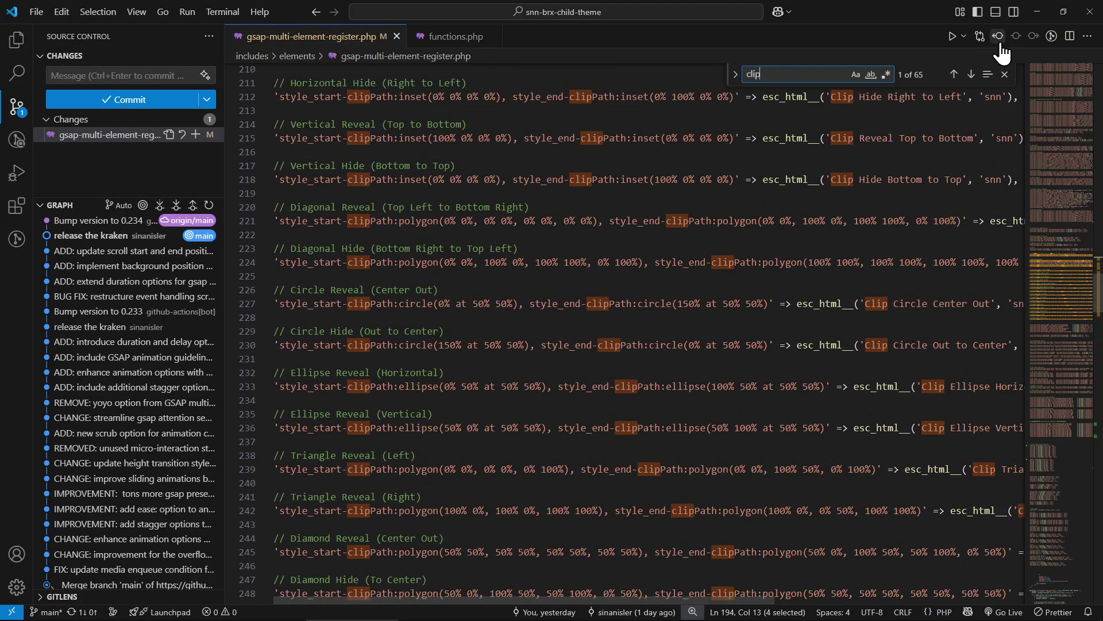
{"action": "left_click", "coordinate": [1037, 11]}
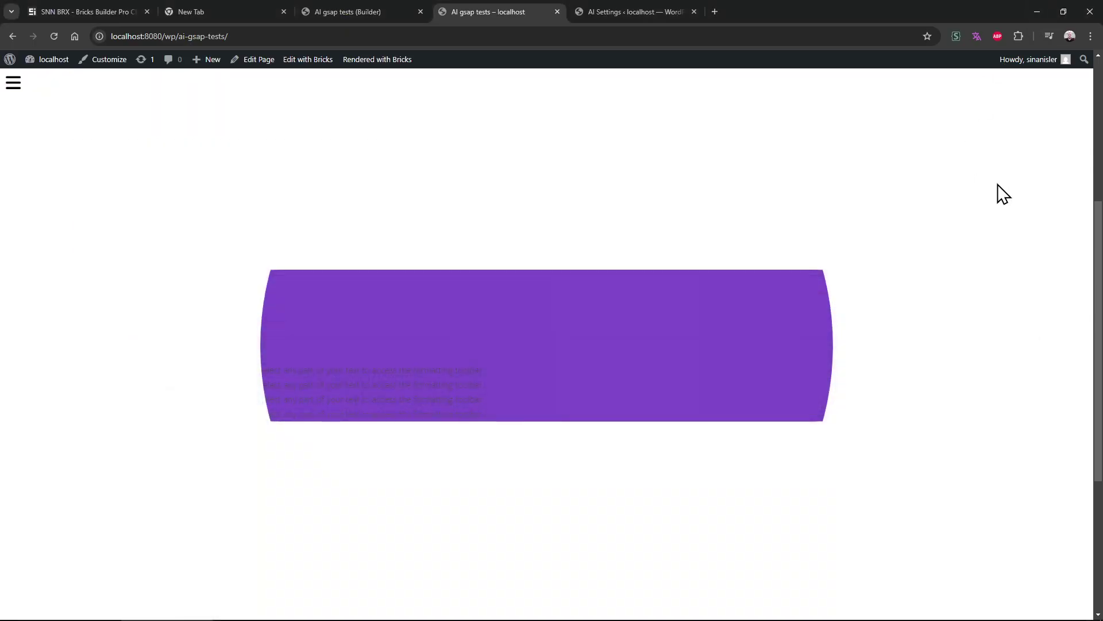
Close the enlarged code editor, search the Container's animation presets for "clip", browse them, and reselect the GSAP Animations CODE element
{"action": "left_click", "coordinate": [345, 11]}
{"action": "left_click", "coordinate": [905, 168]}
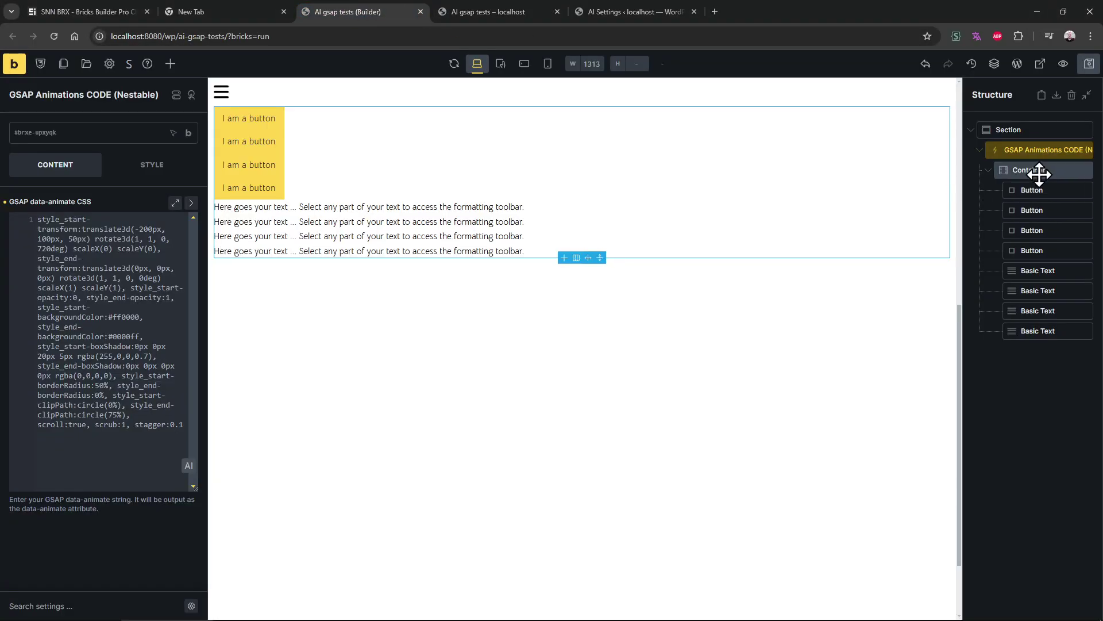
{"action": "left_click", "coordinate": [1019, 169]}
{"action": "scroll", "coordinate": [117, 402], "scroll_direction": "down", "scroll_amount": 3}
{"action": "left_click", "coordinate": [106, 488]}
{"action": "type", "text": "cl"}
{"action": "scroll", "coordinate": [89, 517], "scroll_direction": "down", "scroll_amount": 5}
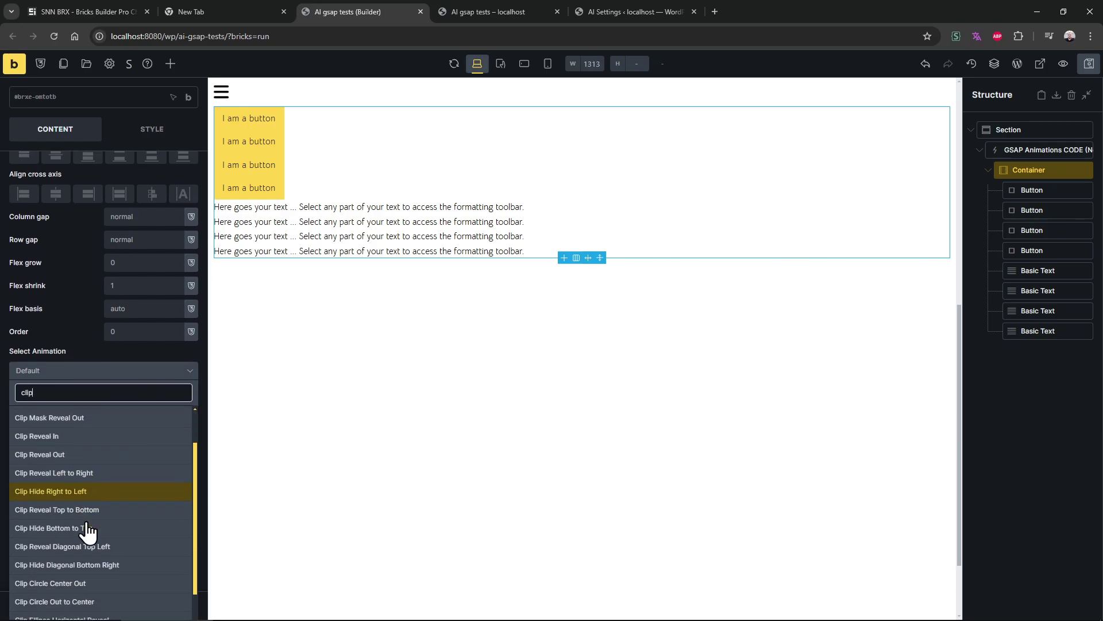
{"action": "left_click", "coordinate": [1025, 150]}
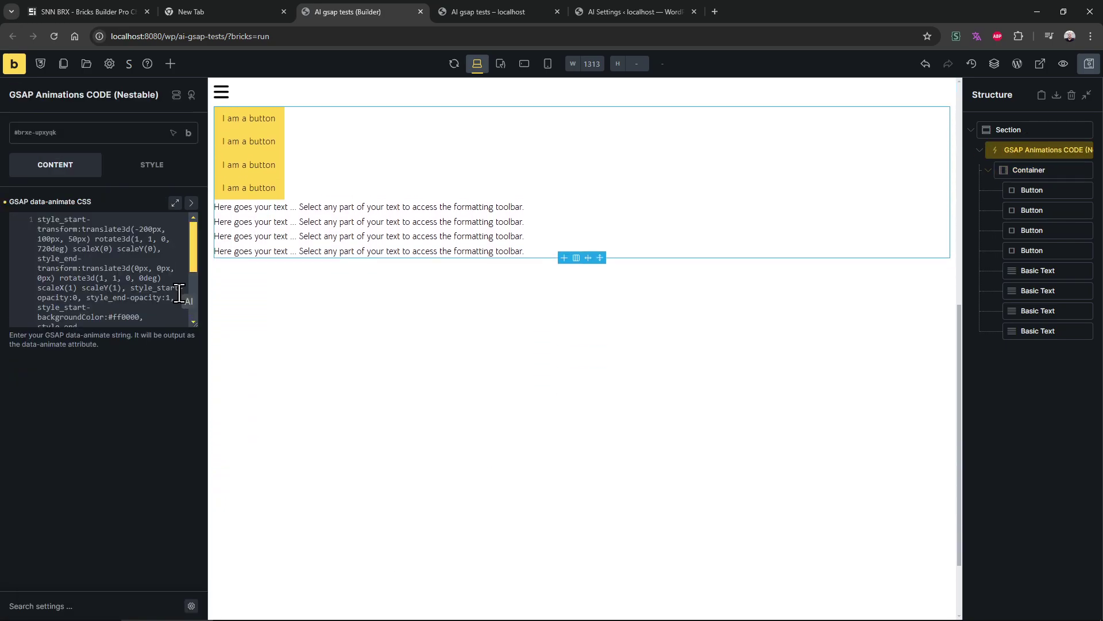
Replay the combined color, opacity and clipPath scroll animation on the published page, ending with it fully revealed
{"action": "left_click", "coordinate": [517, 10]}
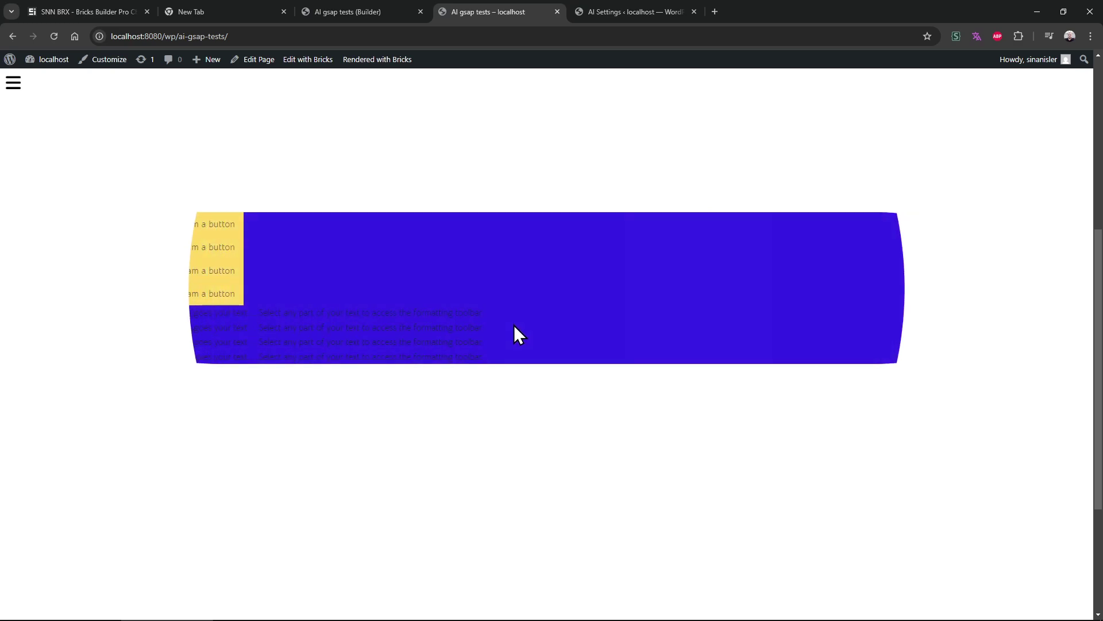
{"action": "scroll", "coordinate": [464, 341], "scroll_direction": "up", "scroll_amount": 1}
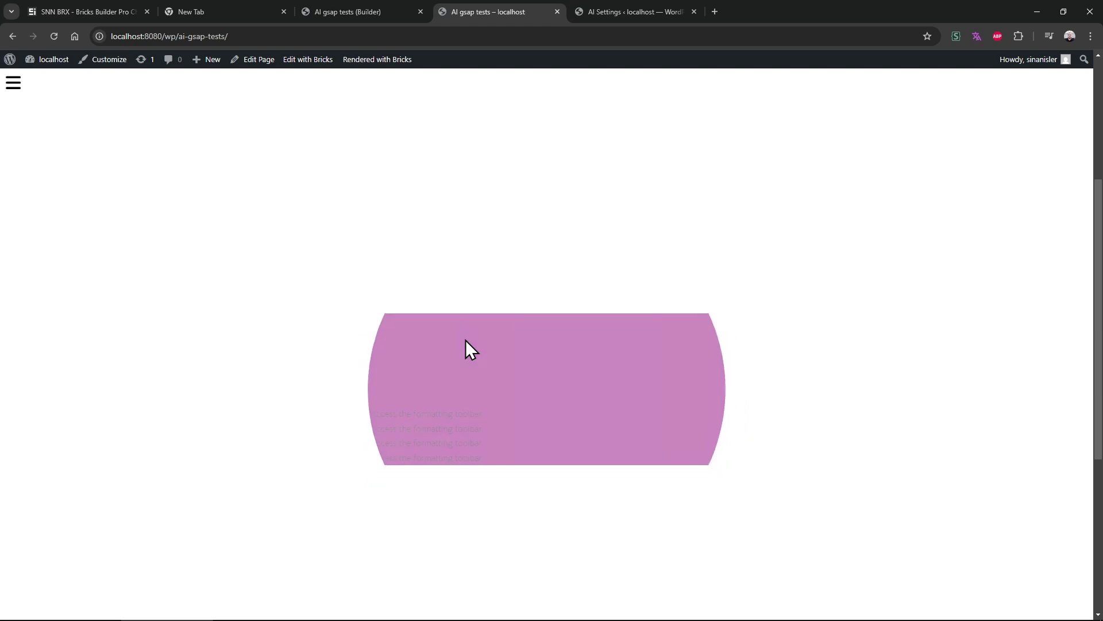
{"action": "scroll", "coordinate": [466, 339], "scroll_direction": "down", "scroll_amount": 1}
{"action": "scroll", "coordinate": [539, 413], "scroll_direction": "up", "scroll_amount": 2}
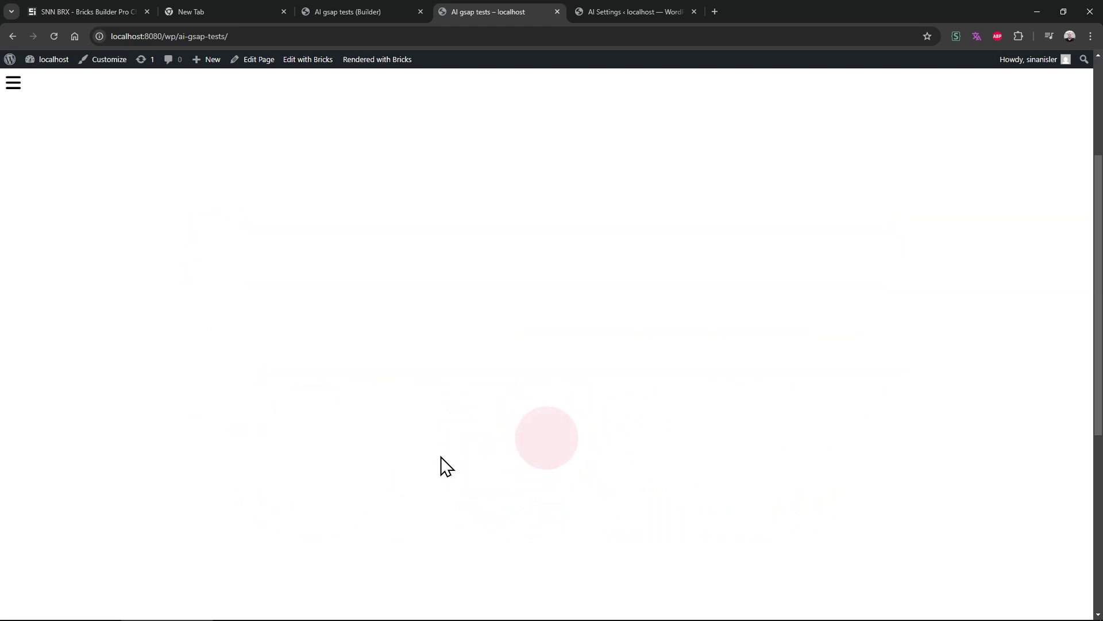
{"action": "scroll", "coordinate": [539, 531], "scroll_direction": "down", "scroll_amount": 3}
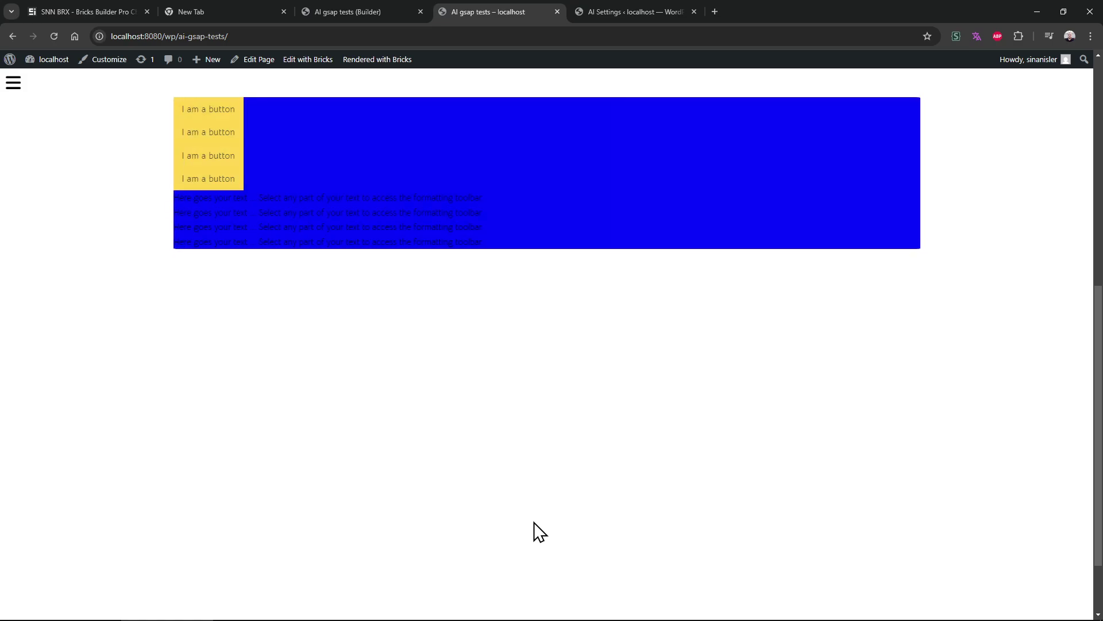